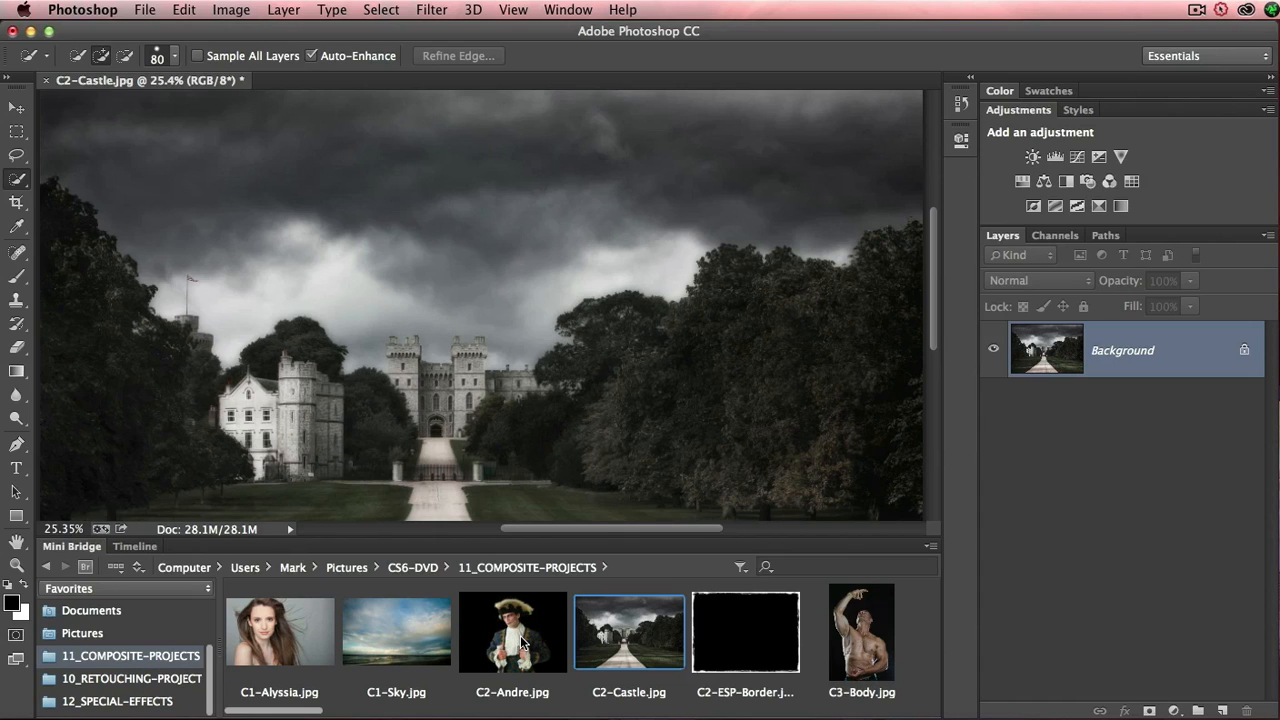
- Place C2-Andre.jpg into the castle document and shift it lower so the whole hat shows
{"action": "left_click_drag", "start_coordinate": [520, 640], "coordinate": [464, 374]}
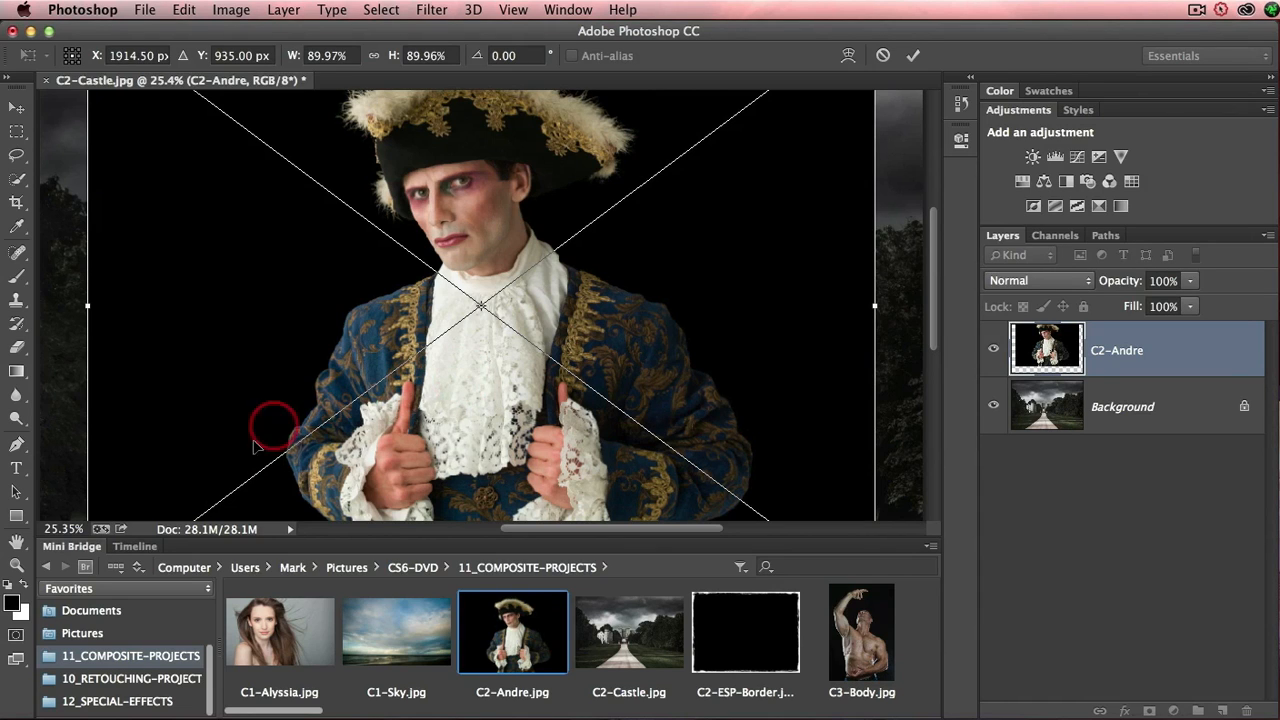
{"action": "left_click", "coordinate": [72, 547]}
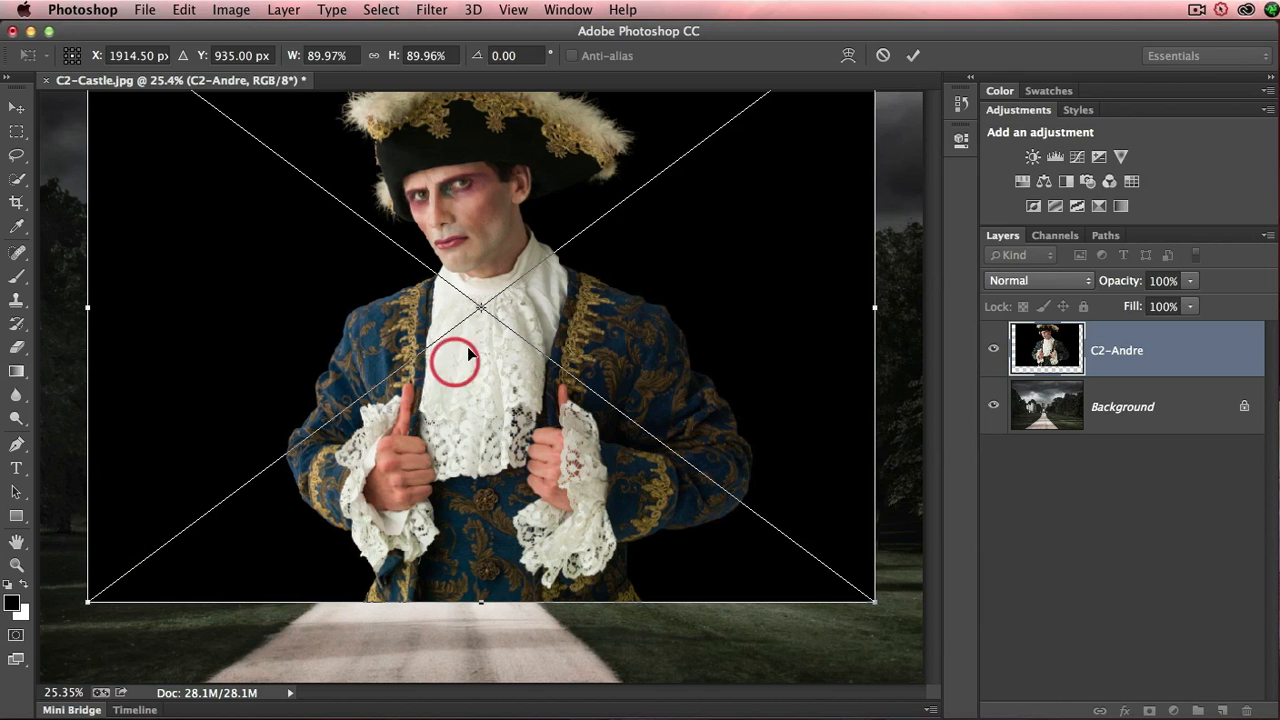
{"action": "left_click_drag", "start_coordinate": [521, 329], "coordinate": [580, 404]}
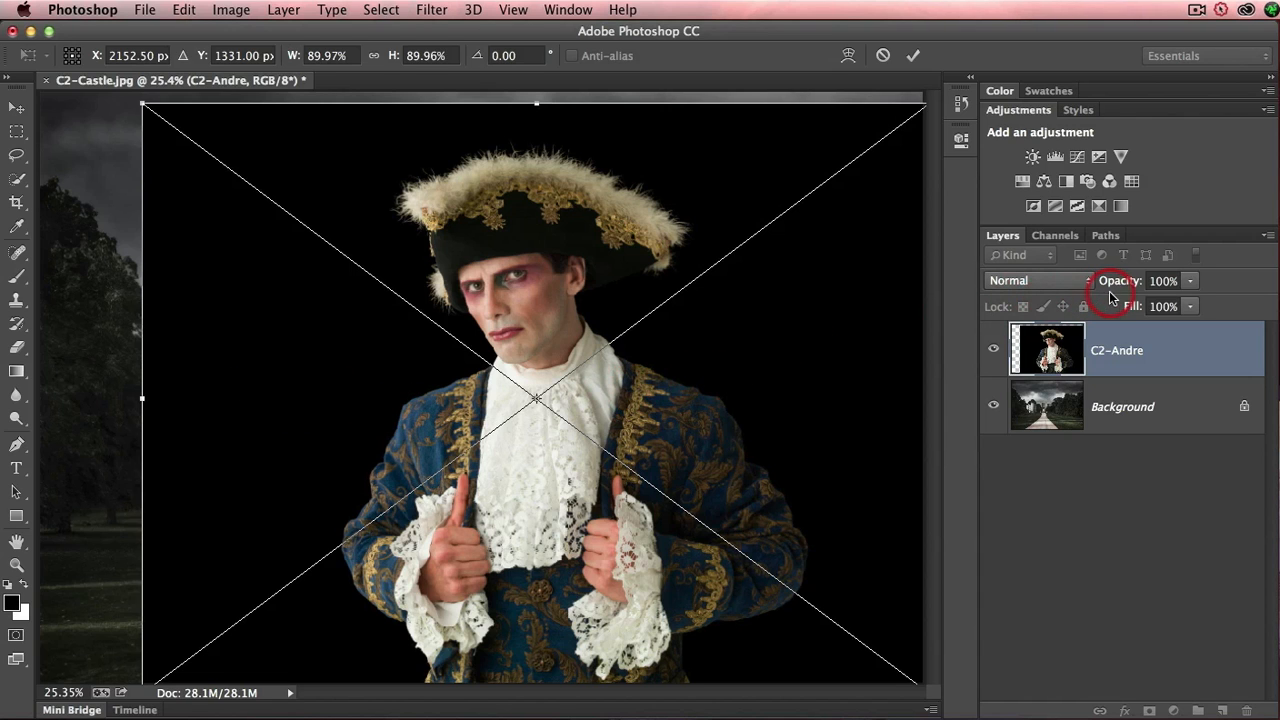
- Position the placed figure at X 2344.50 px, Y 1450.00 px using 49% opacity as a guide, then restore 100% and commit the placement
{"action": "left_click_drag", "start_coordinate": [1130, 290], "coordinate": [1078, 287]}
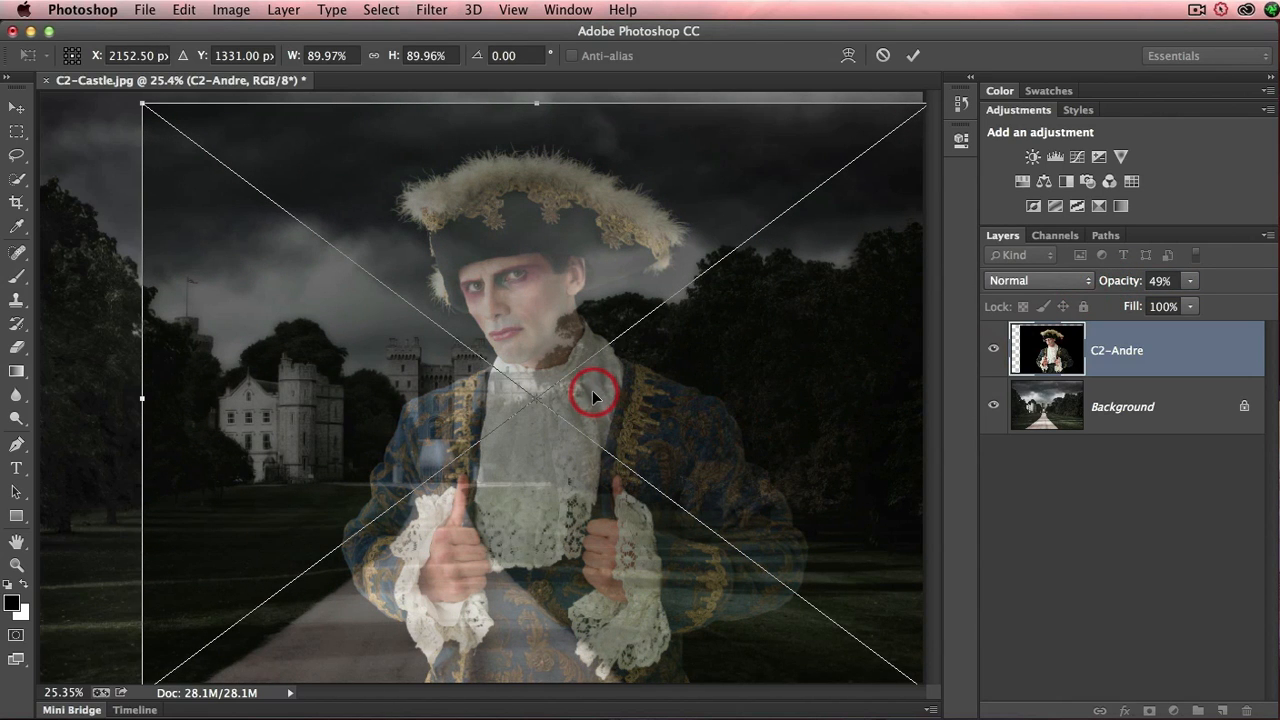
{"action": "left_click_drag", "start_coordinate": [590, 395], "coordinate": [635, 423]}
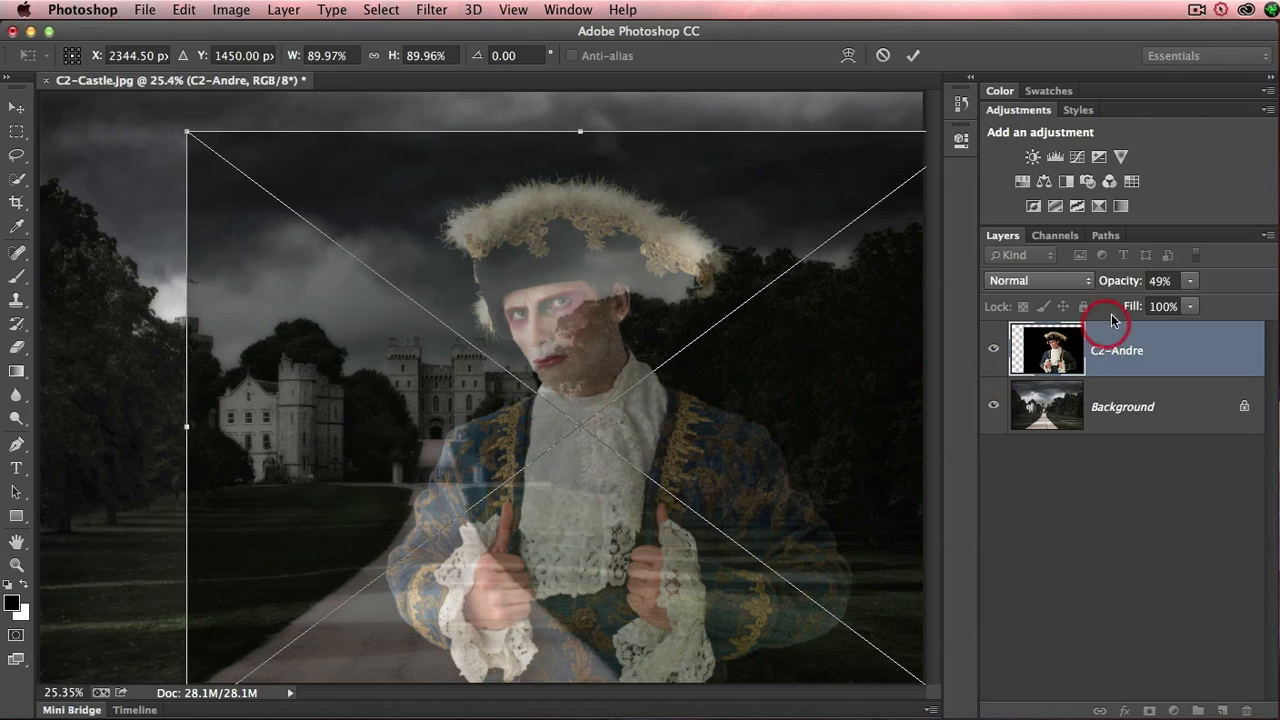
{"action": "left_click_drag", "start_coordinate": [1118, 281], "coordinate": [1208, 284]}
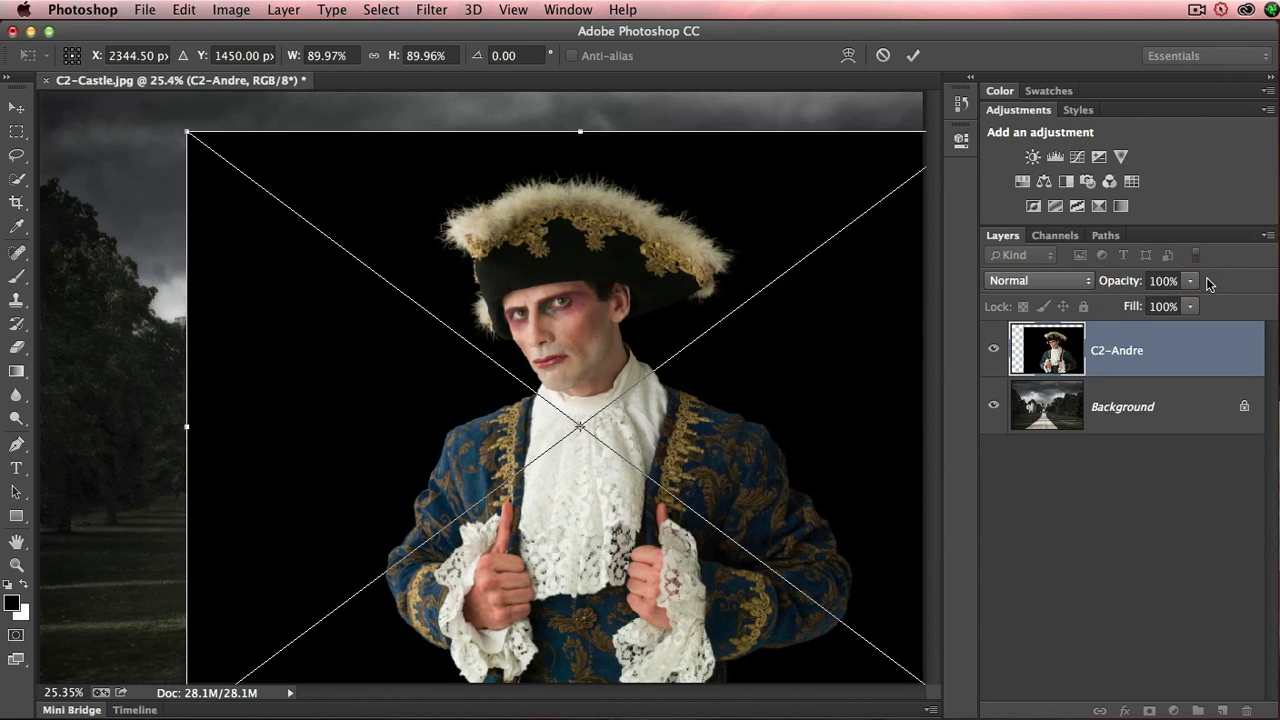
{"action": "left_click", "coordinate": [915, 57]}
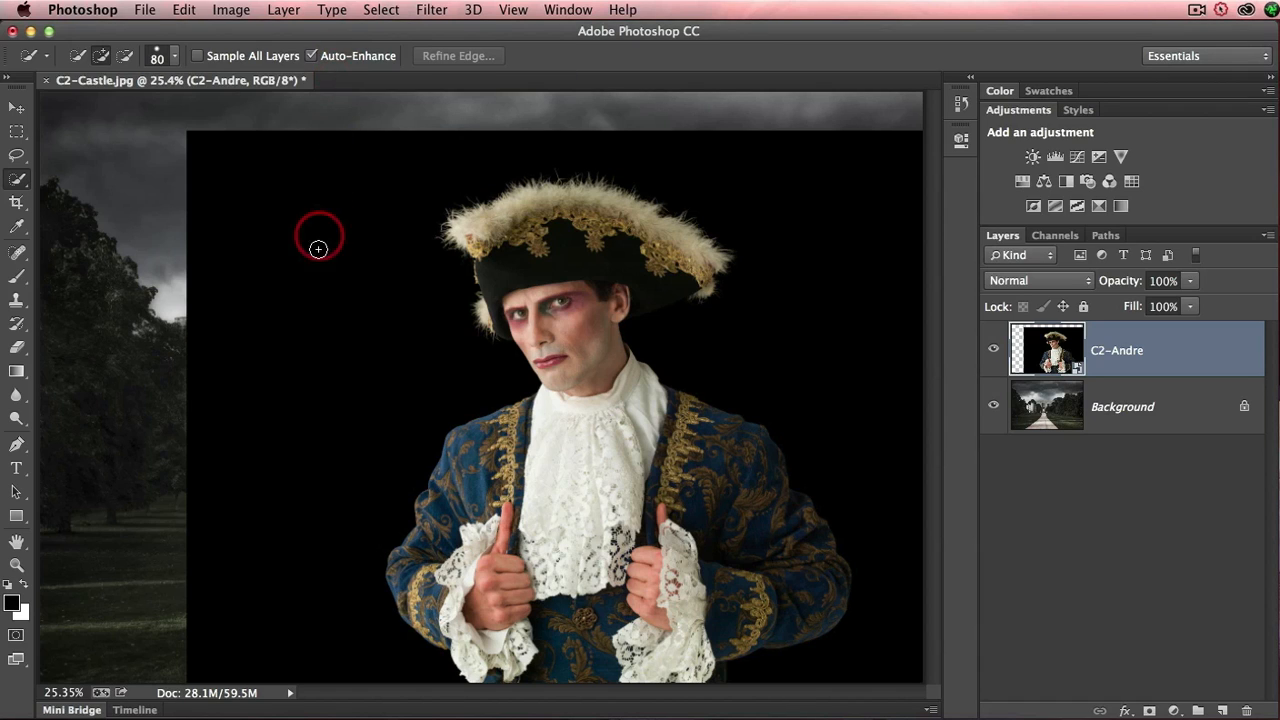
{"action": "mouse_move", "coordinate": [371, 374]}
{"action": "left_mouse_down"}
{"action": "mouse_move", "coordinate": [400, 366]}
{"action": "mouse_move", "coordinate": [370, 225]}
{"action": "mouse_move", "coordinate": [390, 187]}
{"action": "mouse_move", "coordinate": [505, 135]}
{"action": "mouse_move", "coordinate": [778, 166]}
{"action": "mouse_move", "coordinate": [821, 198]}
{"action": "mouse_move", "coordinate": [841, 298]}
{"action": "mouse_move", "coordinate": [804, 334]}
{"action": "mouse_move", "coordinate": [888, 423]}
{"action": "mouse_move", "coordinate": [705, 345]}
{"action": "left_mouse_up"}
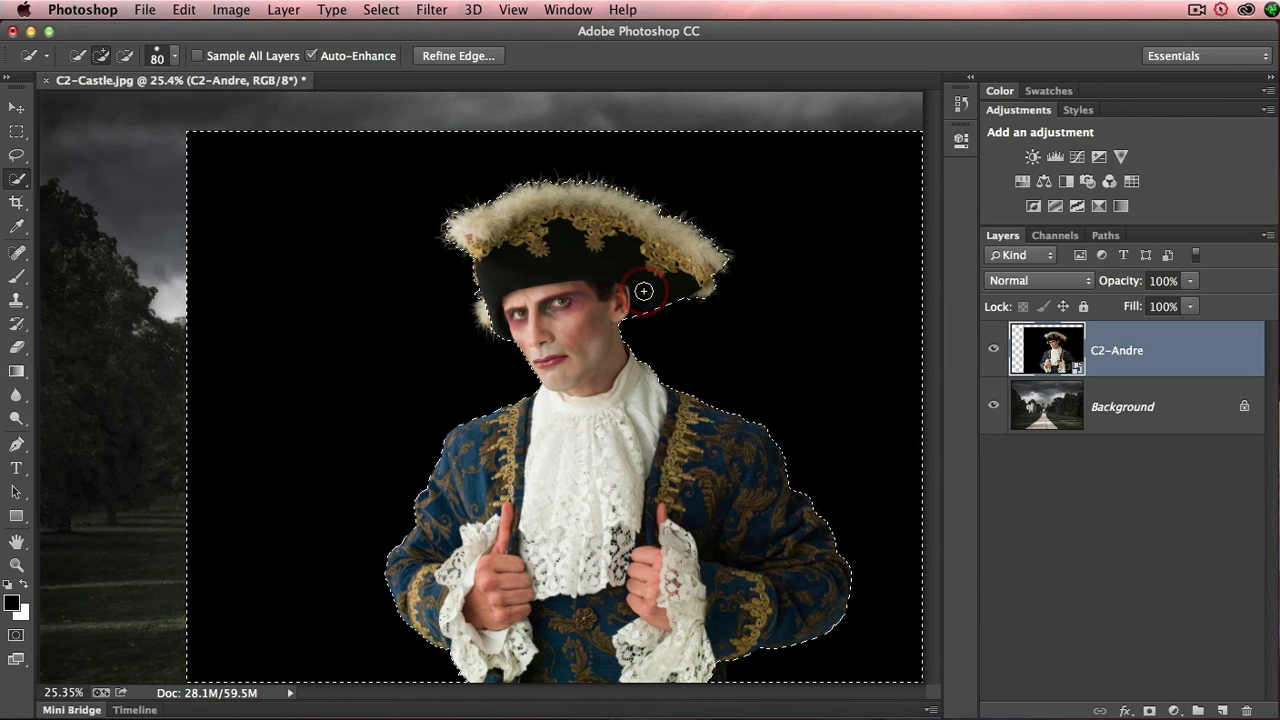
{"action": "key", "text": "alt"}
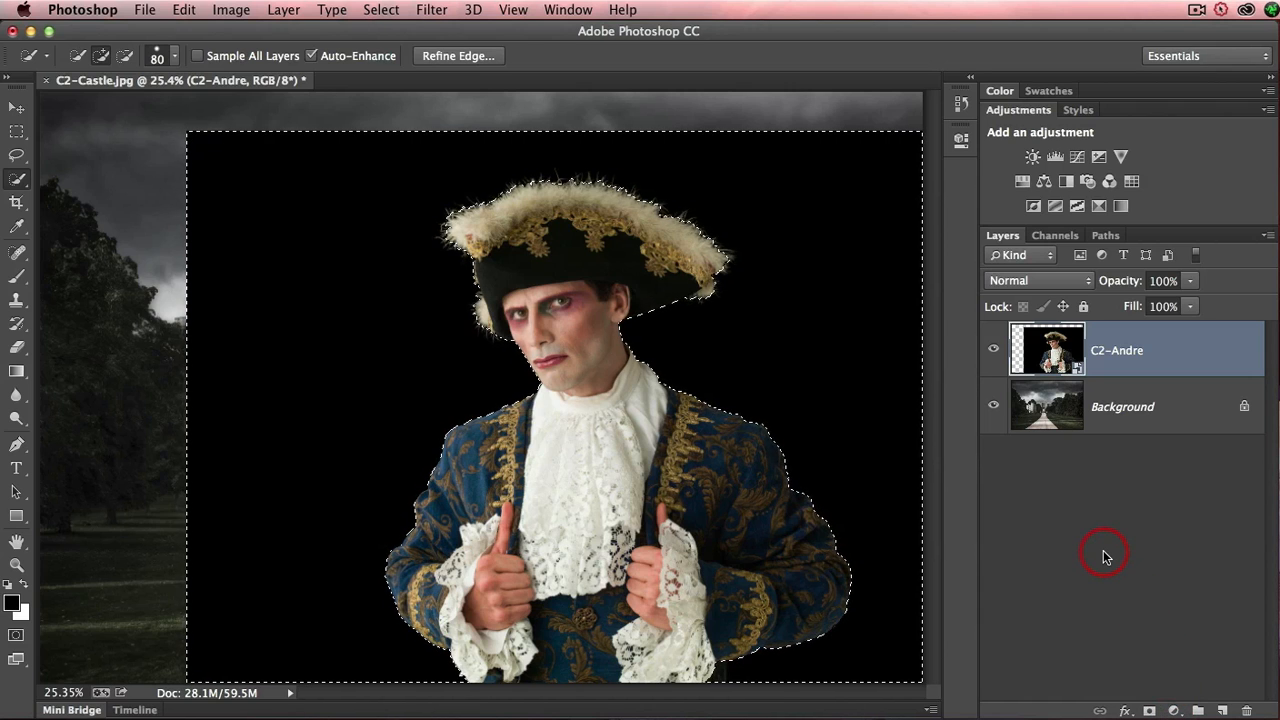
{"action": "key", "text": "super+d"}
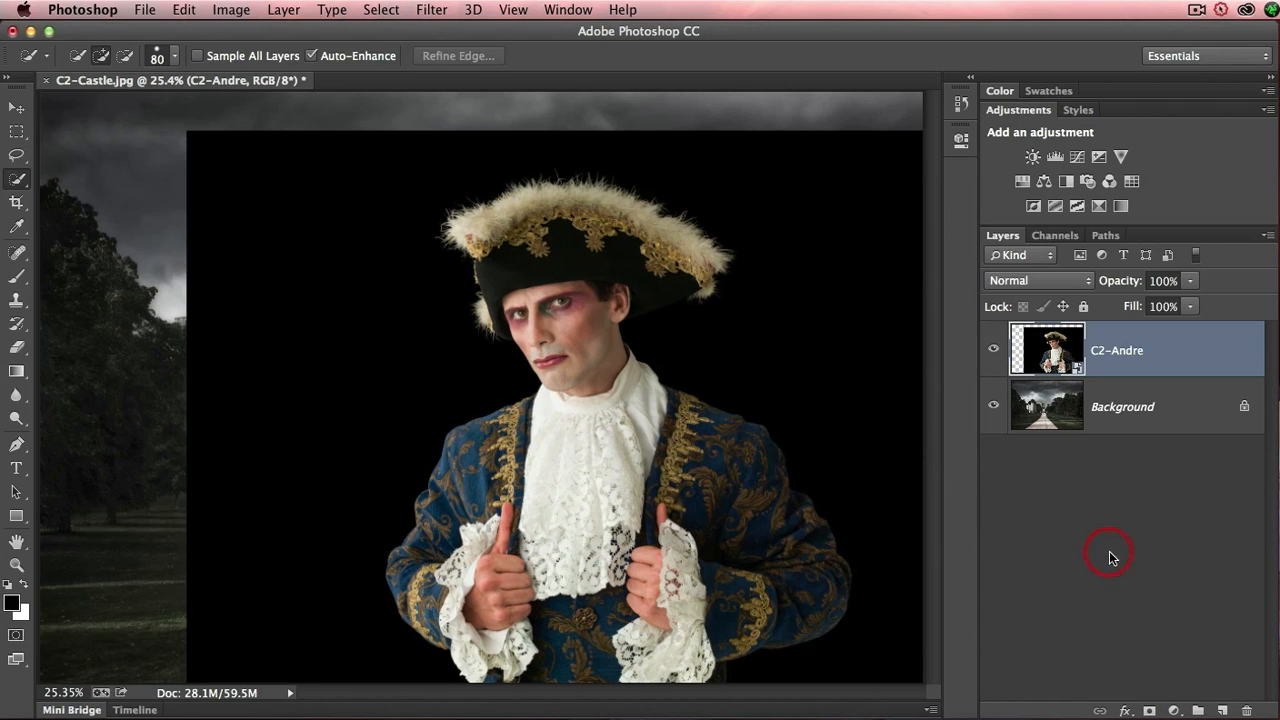
- Add a Levels adjustment layer above C2-Andre and brighten the image with a midtone value of 1.74
{"action": "left_click", "coordinate": [1176, 711]}
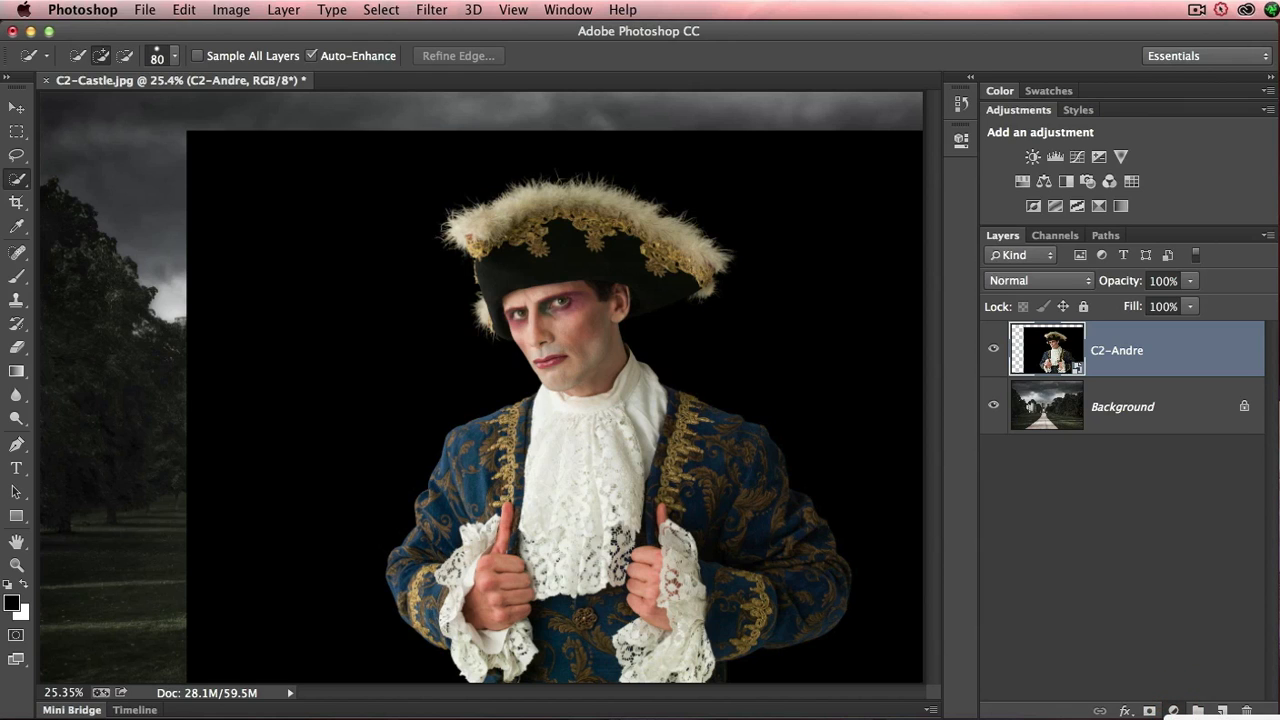
{"action": "left_click", "coordinate": [1195, 719]}
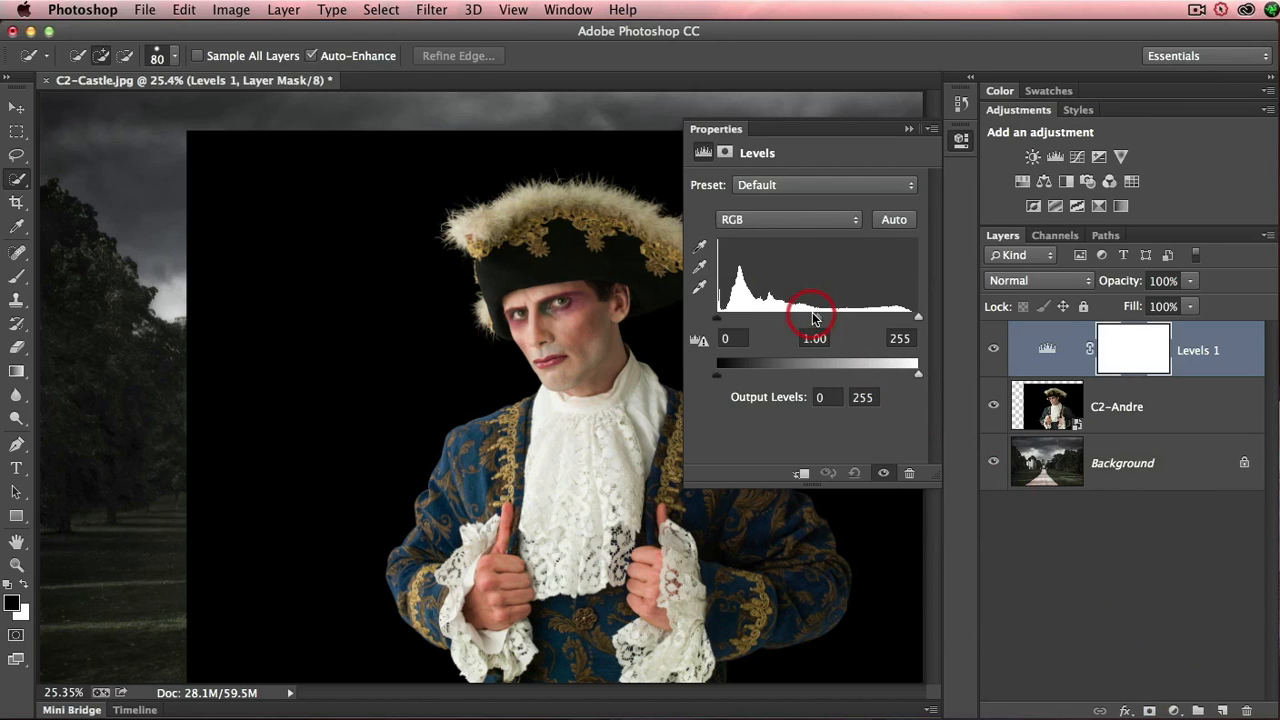
{"action": "left_click_drag", "start_coordinate": [816, 316], "coordinate": [778, 320]}
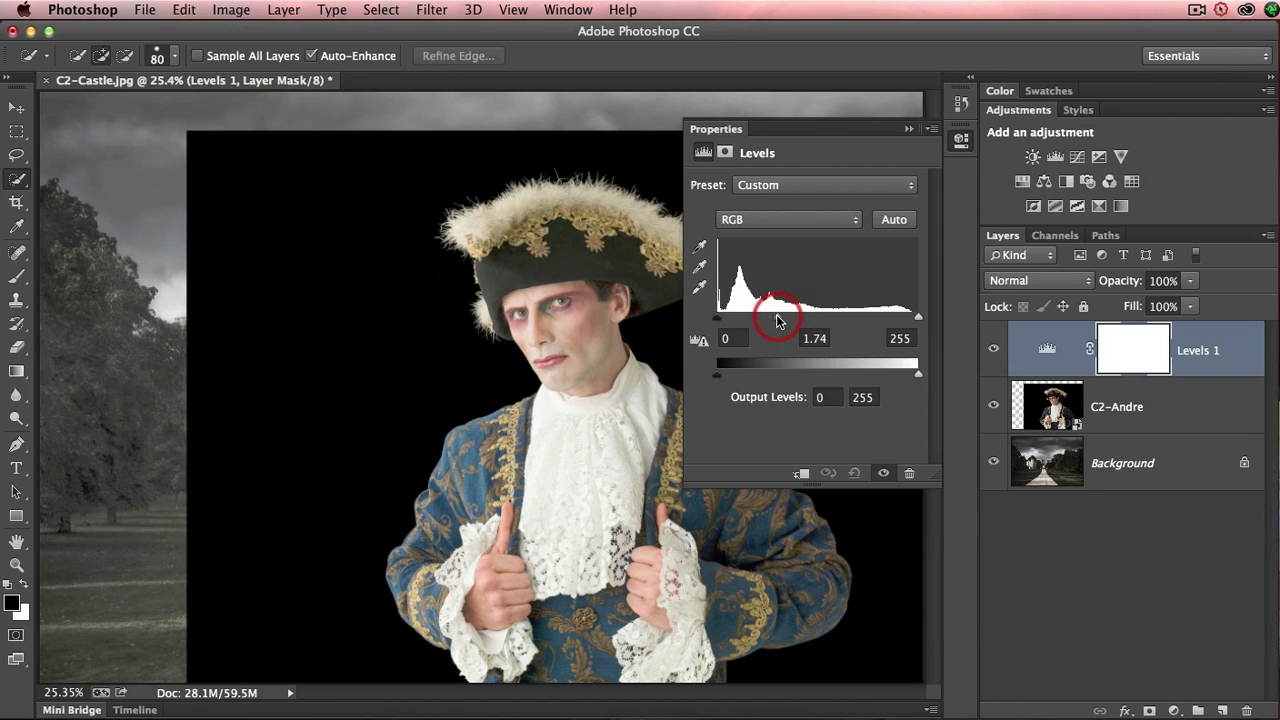
{"action": "left_click", "coordinate": [908, 129]}
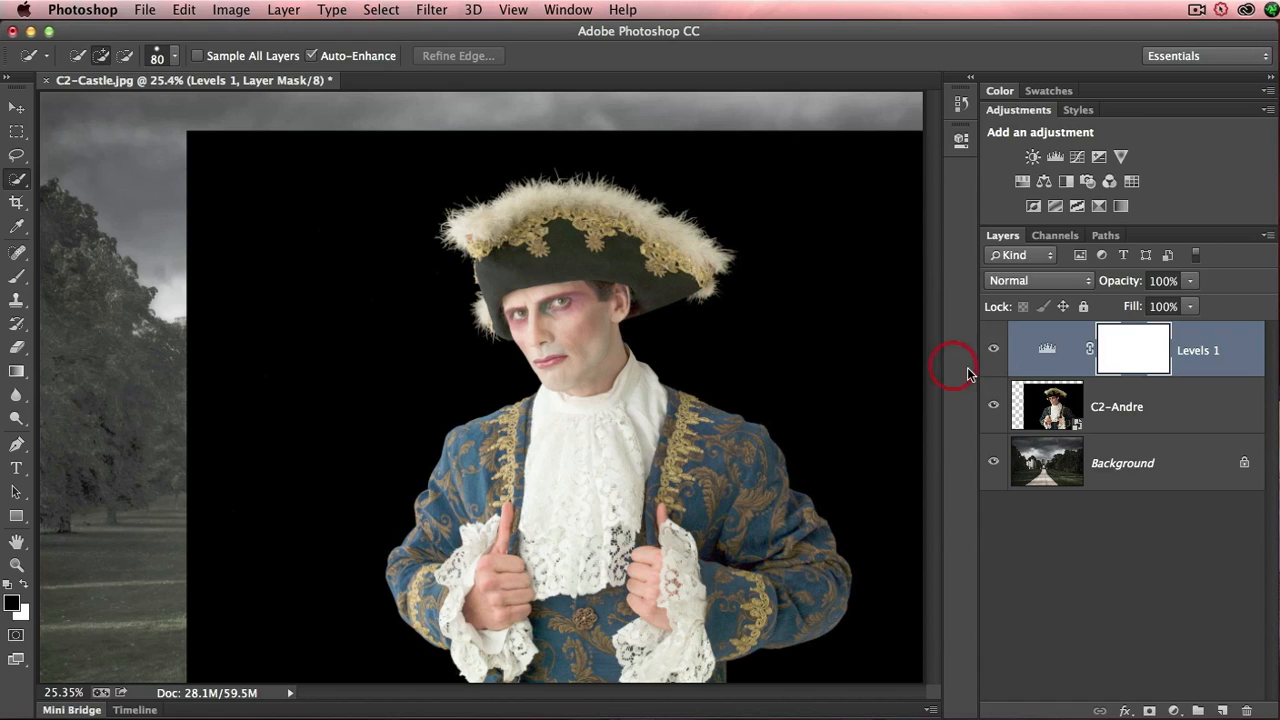
- Select the black background around the man on the C2-Andre layer with the Quick Selection tool
{"action": "left_click", "coordinate": [1145, 410]}
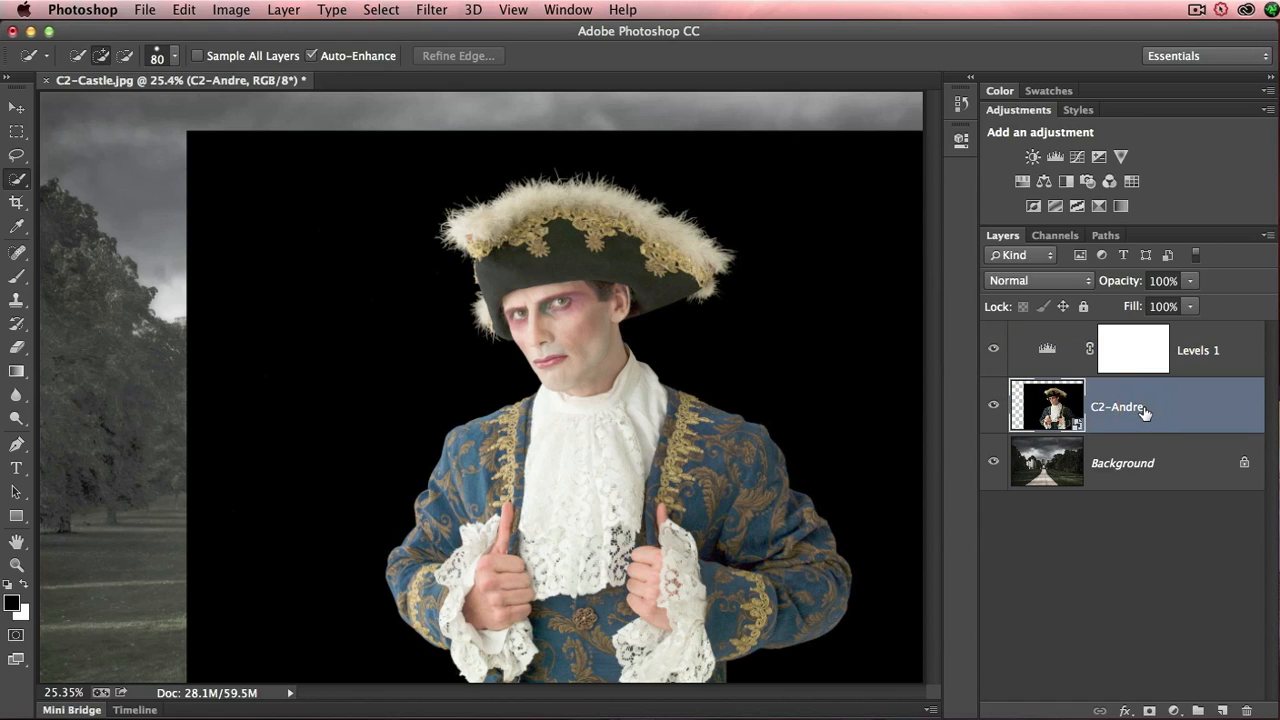
{"action": "left_click", "coordinate": [1137, 408]}
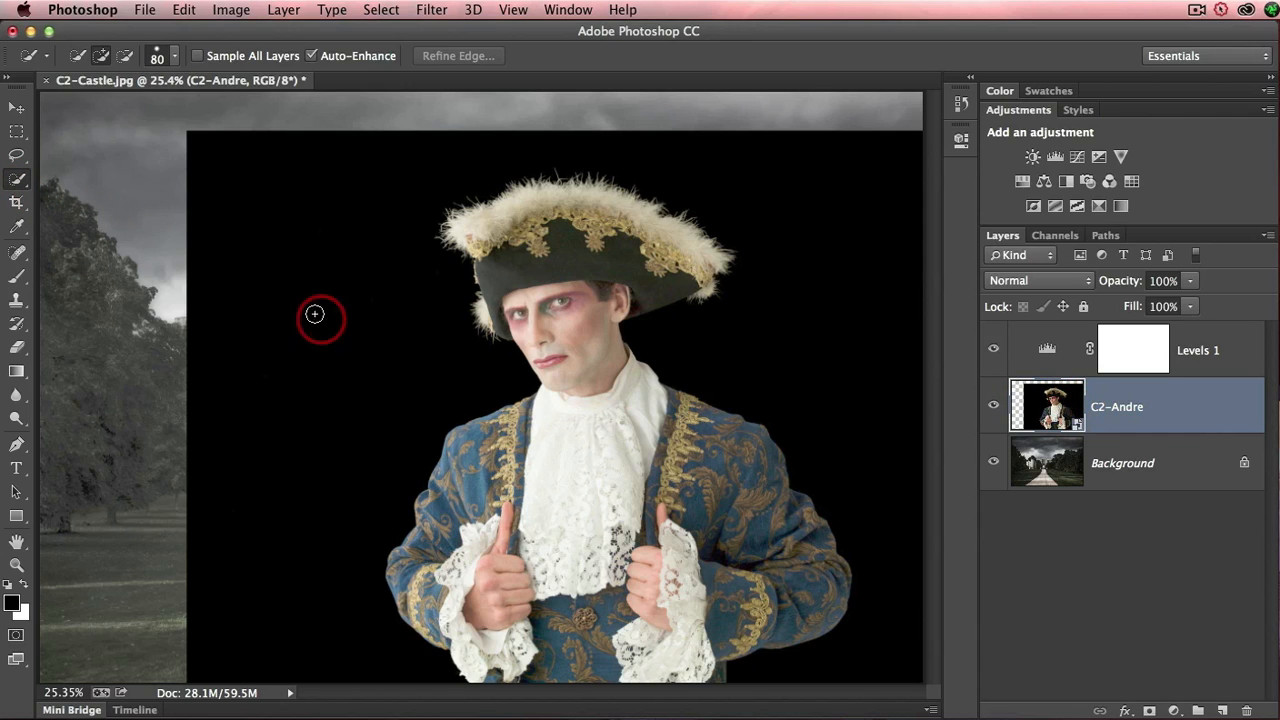
{"action": "mouse_move", "coordinate": [332, 372]}
{"action": "left_mouse_down"}
{"action": "mouse_move", "coordinate": [347, 213]}
{"action": "mouse_move", "coordinate": [471, 132]}
{"action": "mouse_move", "coordinate": [534, 127]}
{"action": "mouse_move", "coordinate": [768, 162]}
{"action": "mouse_move", "coordinate": [828, 211]}
{"action": "mouse_move", "coordinate": [842, 253]}
{"action": "mouse_move", "coordinate": [792, 321]}
{"action": "mouse_move", "coordinate": [769, 638]}
{"action": "mouse_move", "coordinate": [764, 662]}
{"action": "mouse_move", "coordinate": [724, 670]}
{"action": "left_mouse_up"}
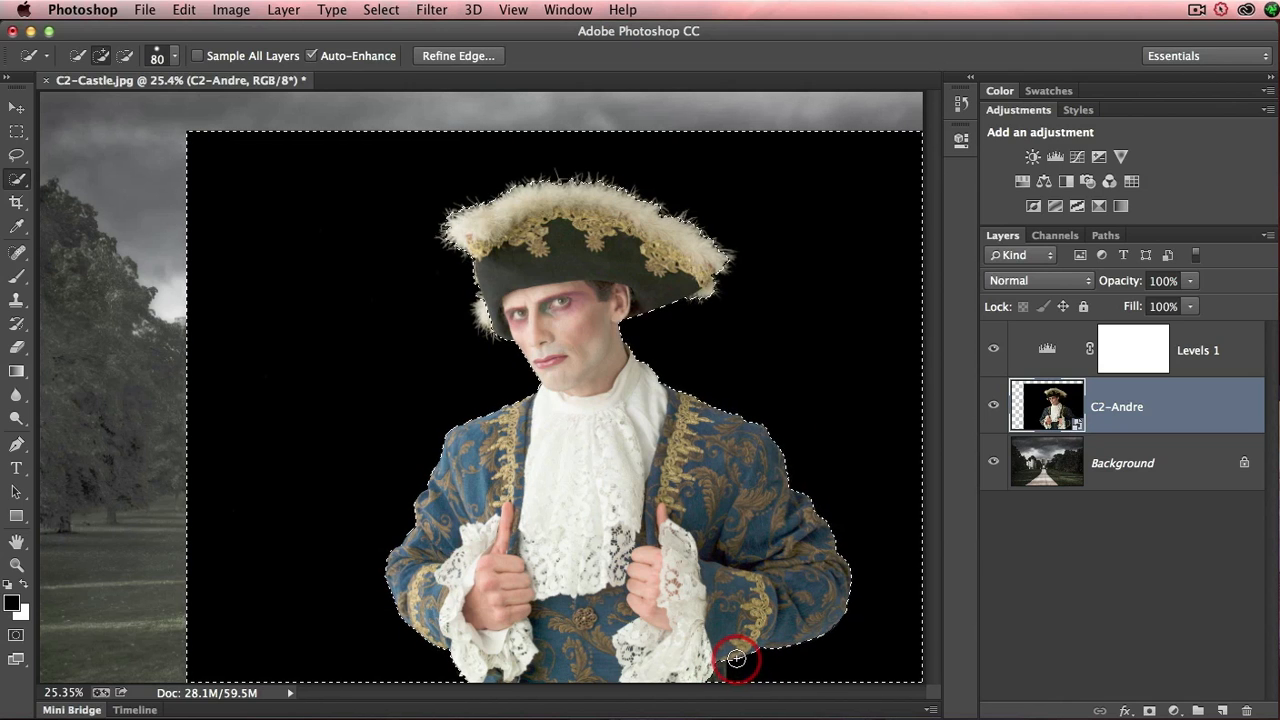
{"action": "key", "text": "alt"}
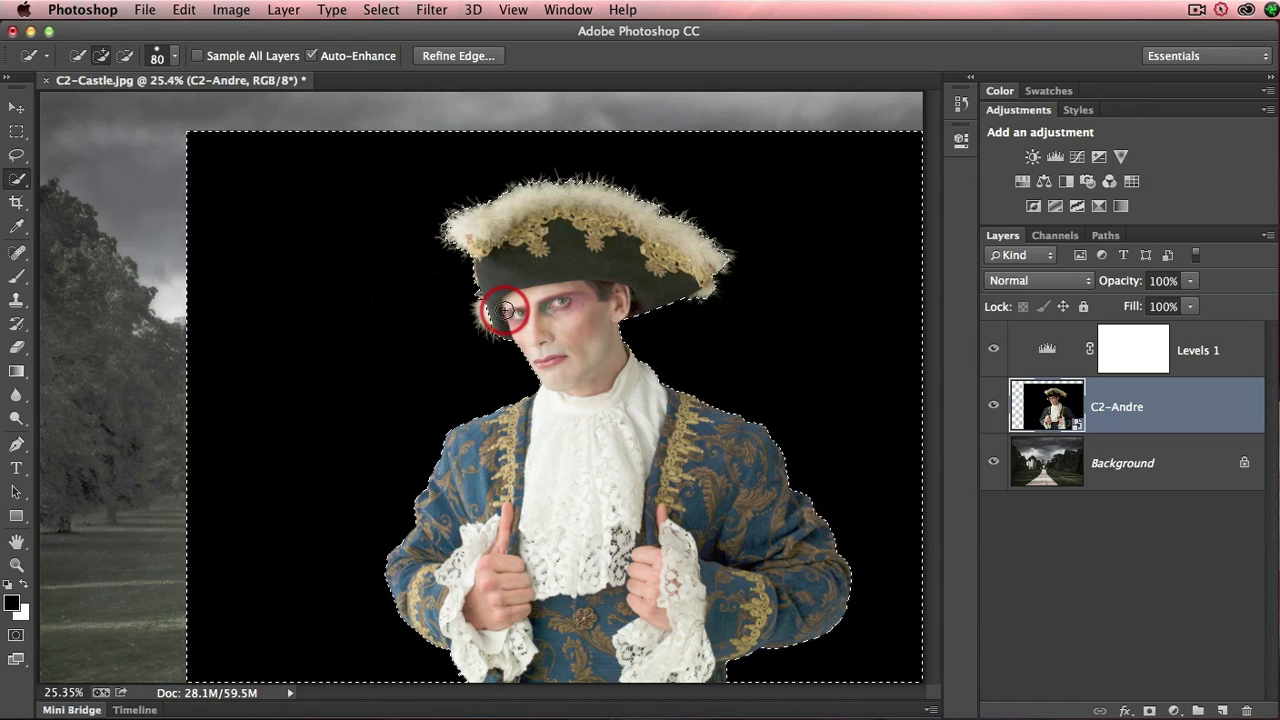
{"action": "key", "text": "alt"}
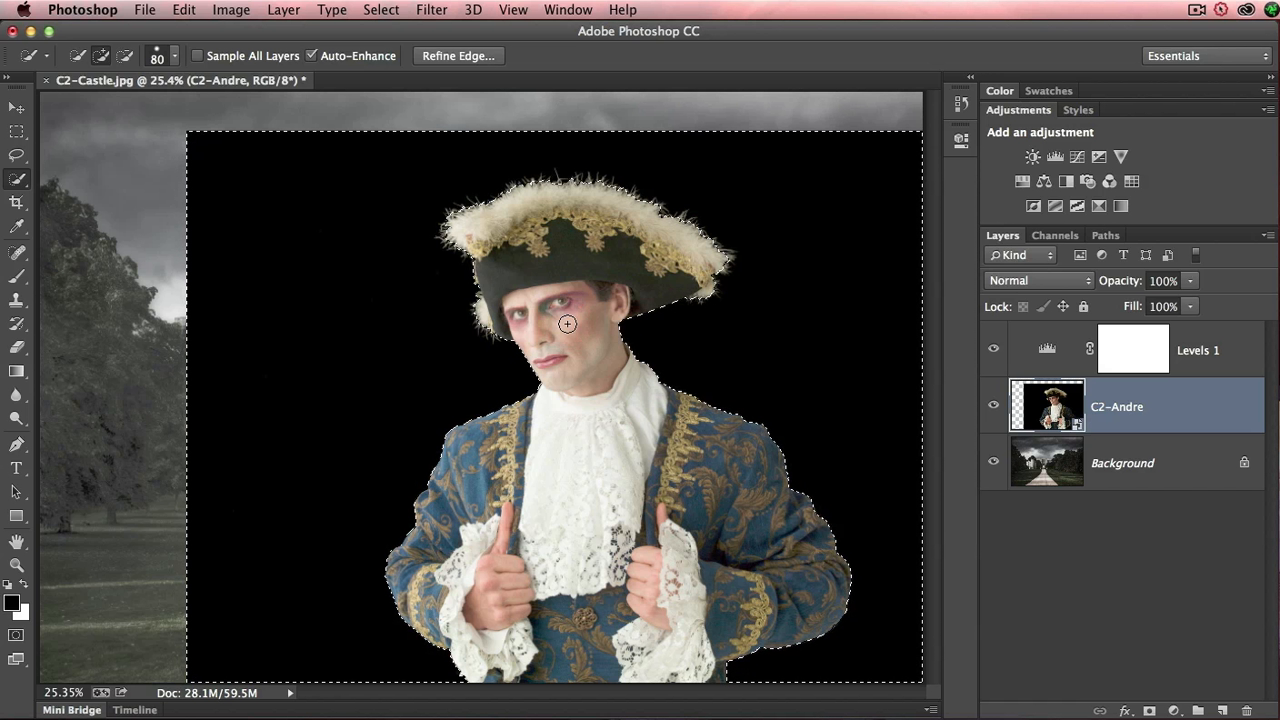
{"action": "left_click", "coordinate": [566, 323]}
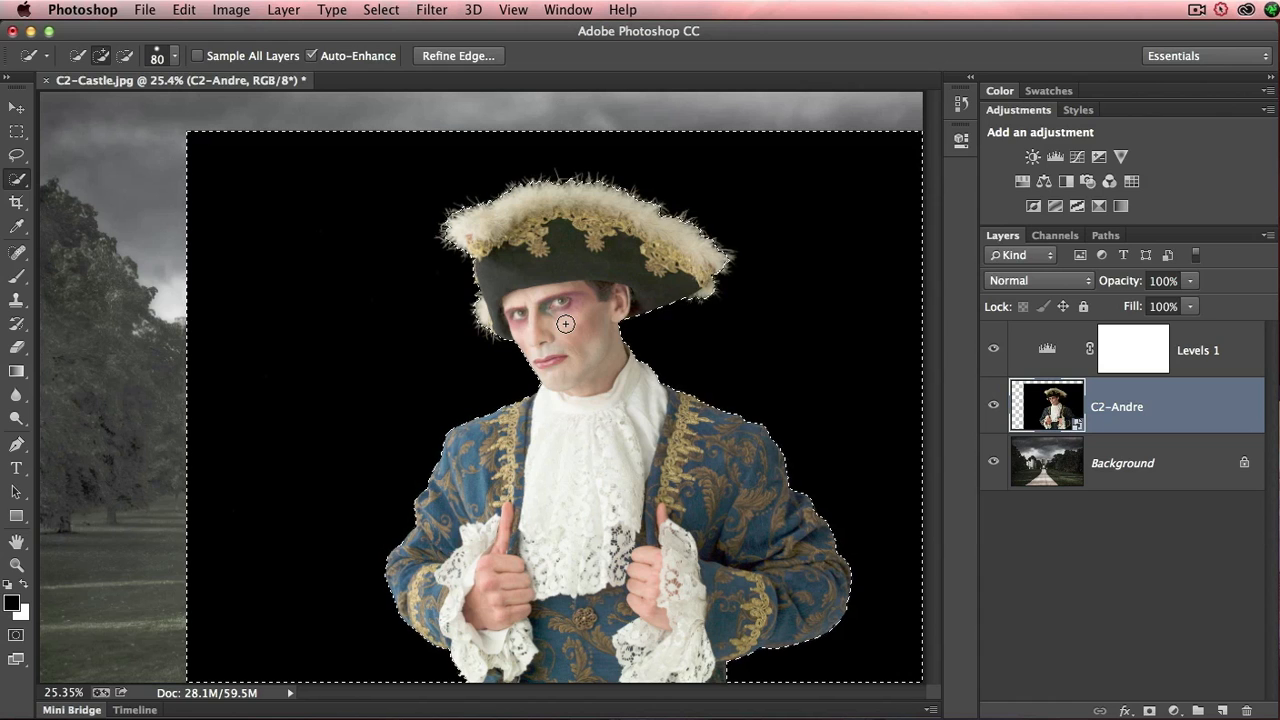
- Examine the selection's edge around the face, chin and collar in Quick Mask mode, then return to the normal selection
{"action": "key", "text": "q"}
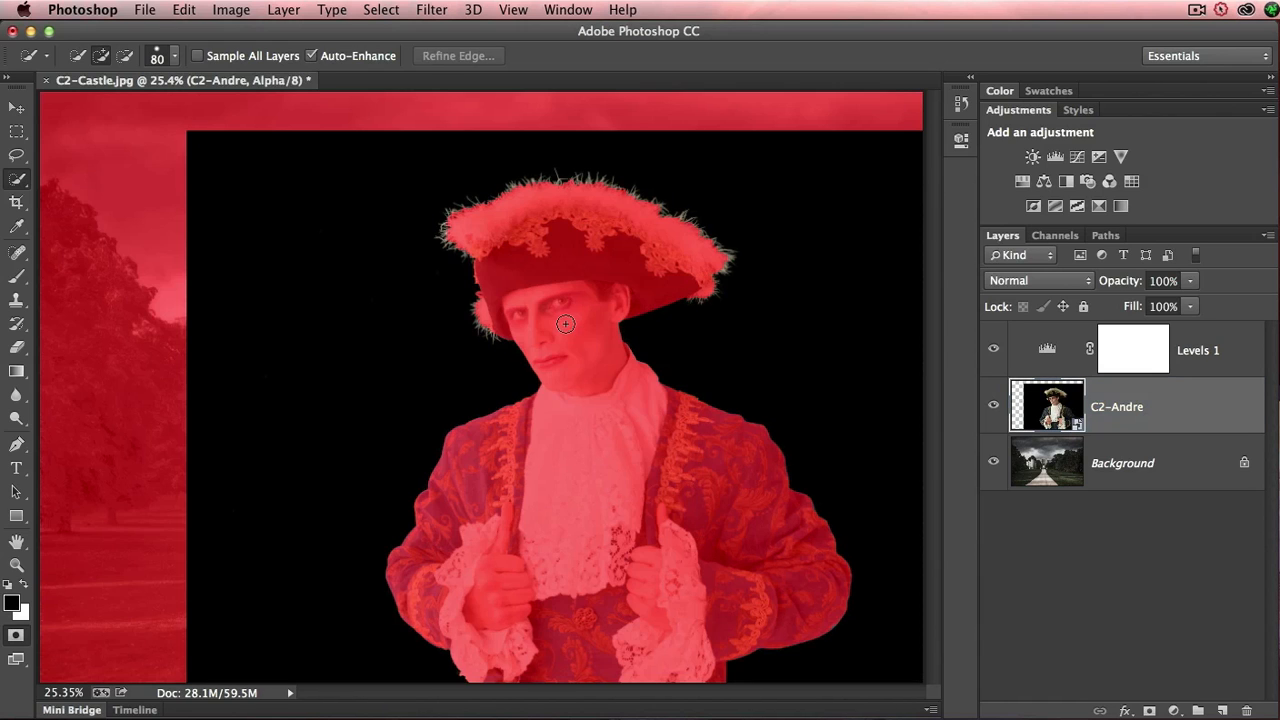
{"action": "left_click", "coordinate": [529, 364], "text": "super"}
{"action": "left_click", "coordinate": [523, 371], "text": "super"}
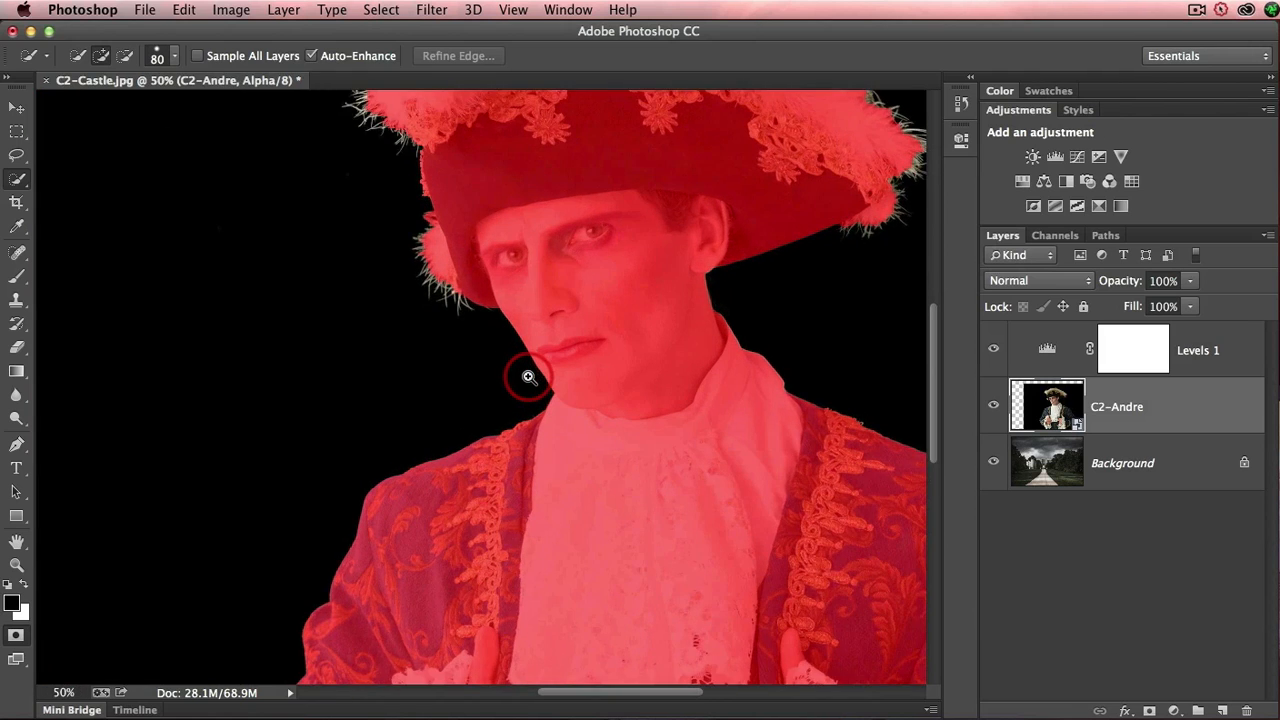
{"action": "left_click", "coordinate": [551, 374], "text": "super"}
{"action": "left_click", "coordinate": [591, 366], "text": "super"}
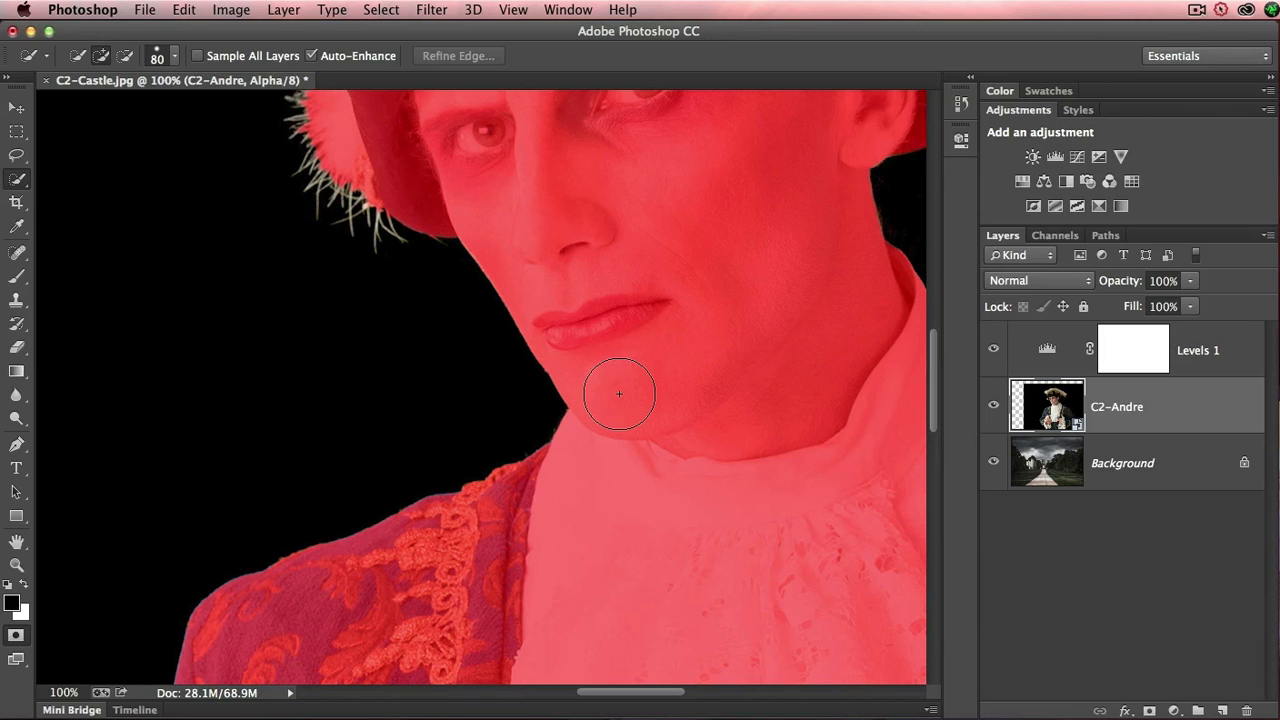
{"action": "key", "text": "super+0"}
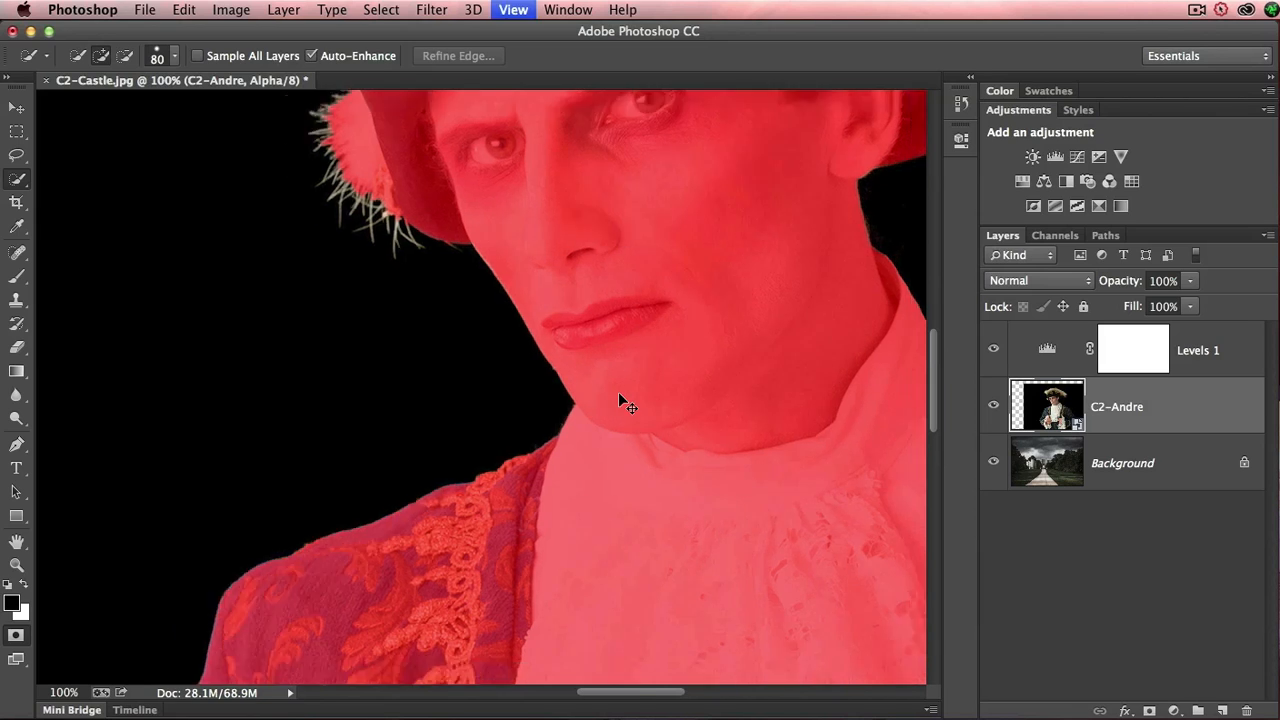
{"action": "left_click", "coordinate": [620, 394]}
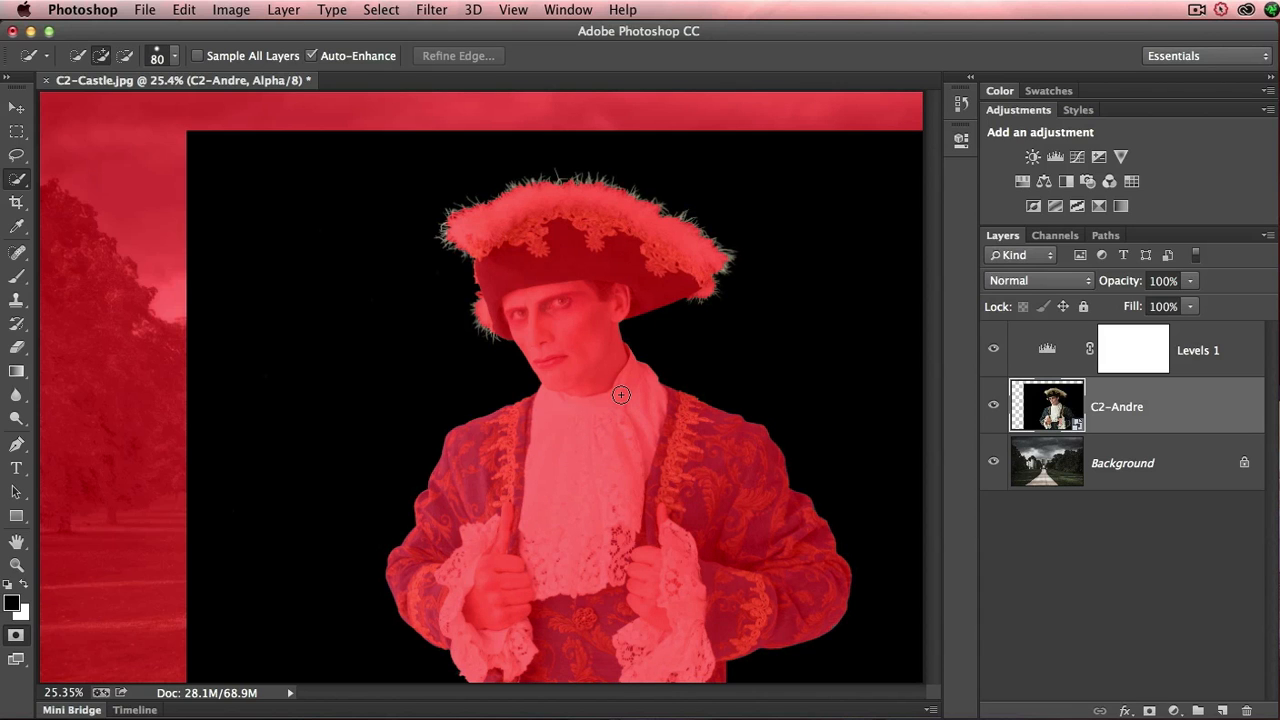
{"action": "key", "text": "q"}
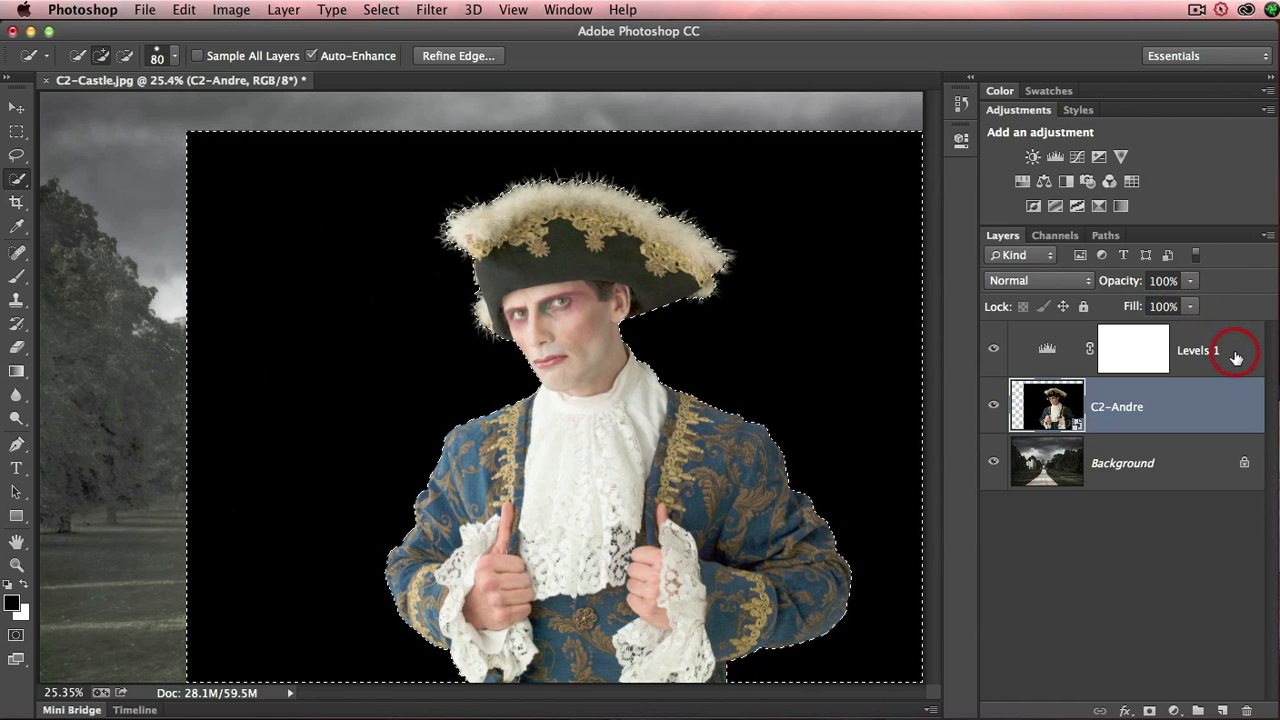
- Delete the Levels 1 adjustment layer and invert the selection on the C2-Andre layer
{"action": "left_click_drag", "start_coordinate": [1233, 355], "coordinate": [1245, 709]}
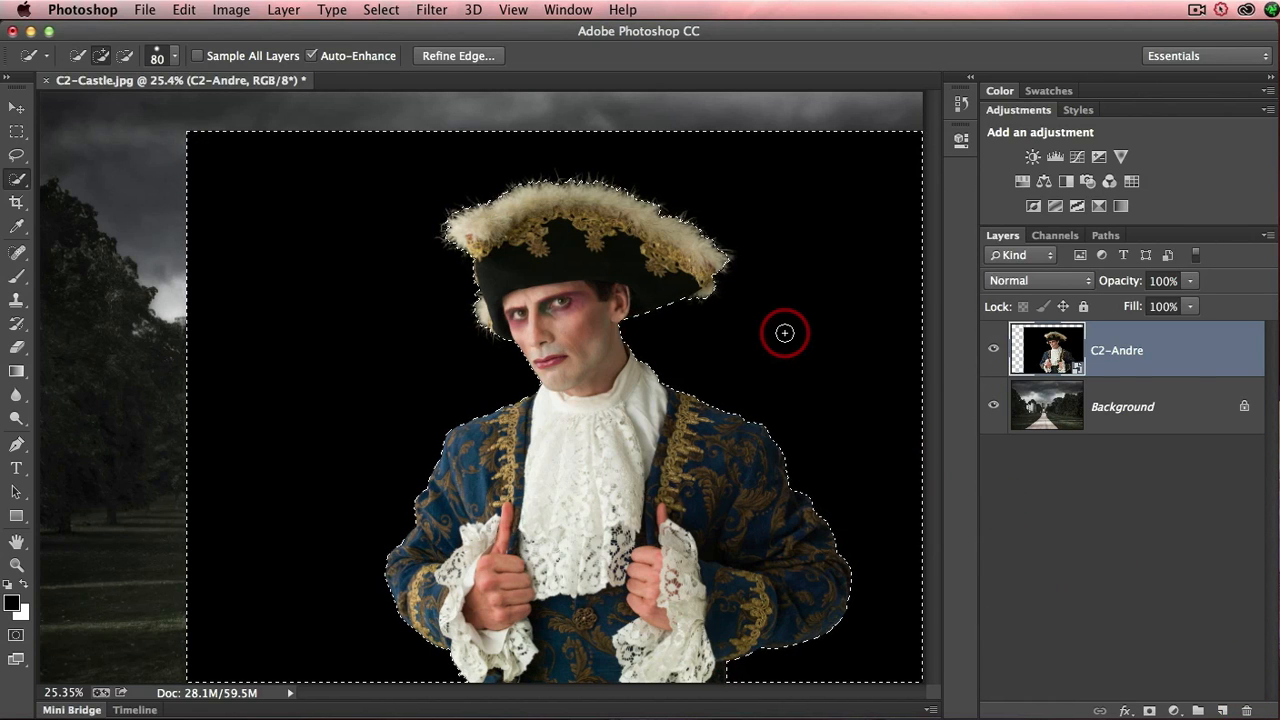
{"action": "mouse_move", "coordinate": [784, 332]}
{"action": "left_mouse_down"}
{"action": "mouse_move", "coordinate": [815, 343]}
{"action": "mouse_move", "coordinate": [831, 329]}
{"action": "mouse_move", "coordinate": [691, 381]}
{"action": "mouse_move", "coordinate": [718, 360]}
{"action": "mouse_move", "coordinate": [703, 302]}
{"action": "mouse_move", "coordinate": [503, 114]}
{"action": "left_mouse_up"}
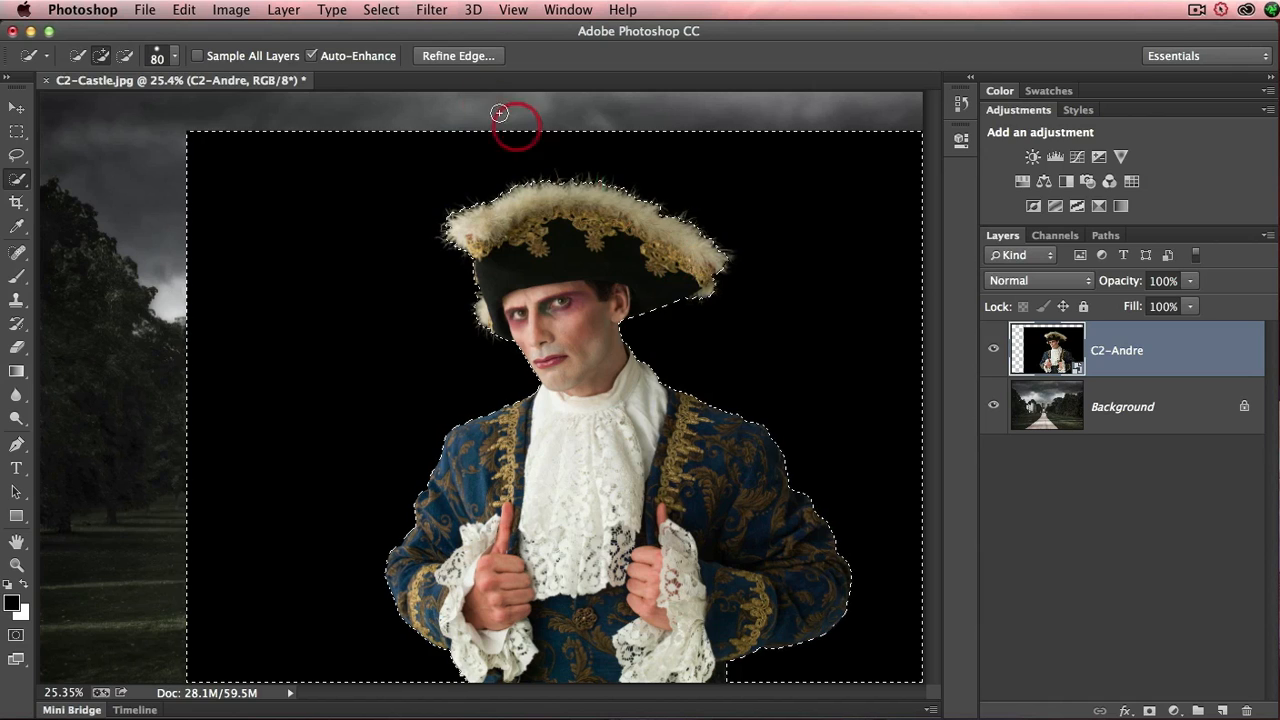
{"action": "left_click", "coordinate": [380, 10]}
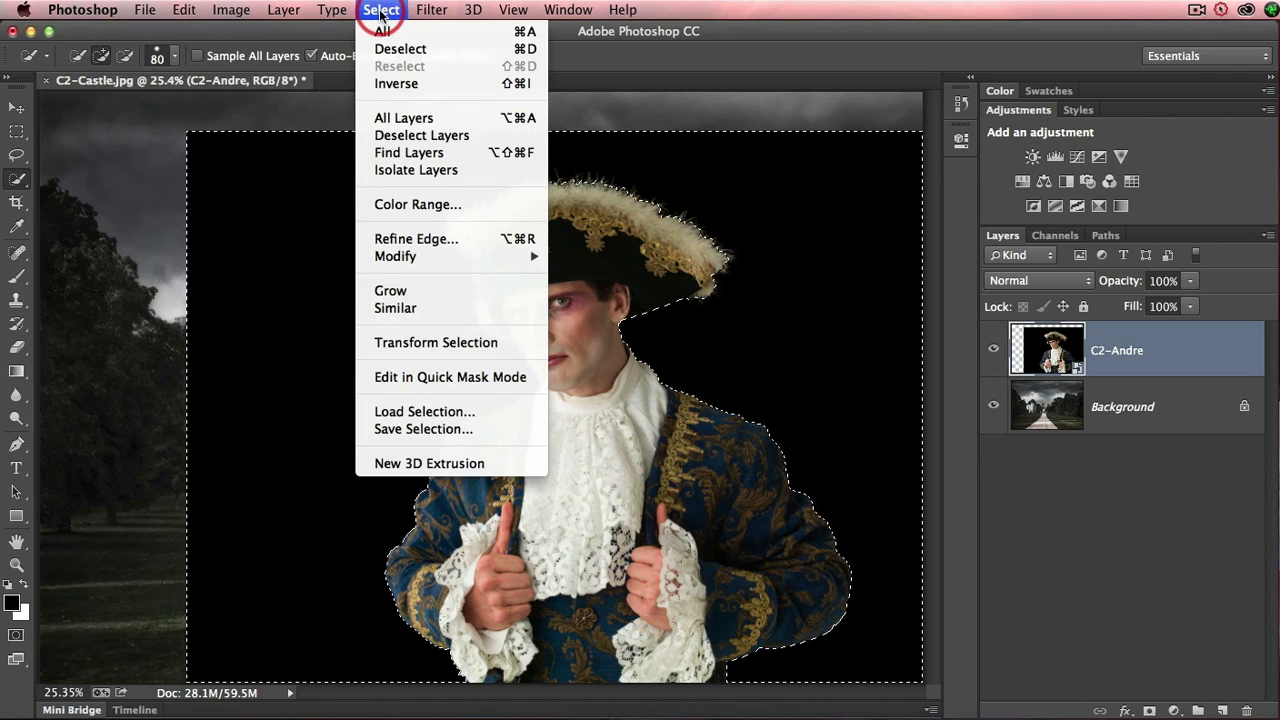
{"action": "left_click", "coordinate": [381, 84]}
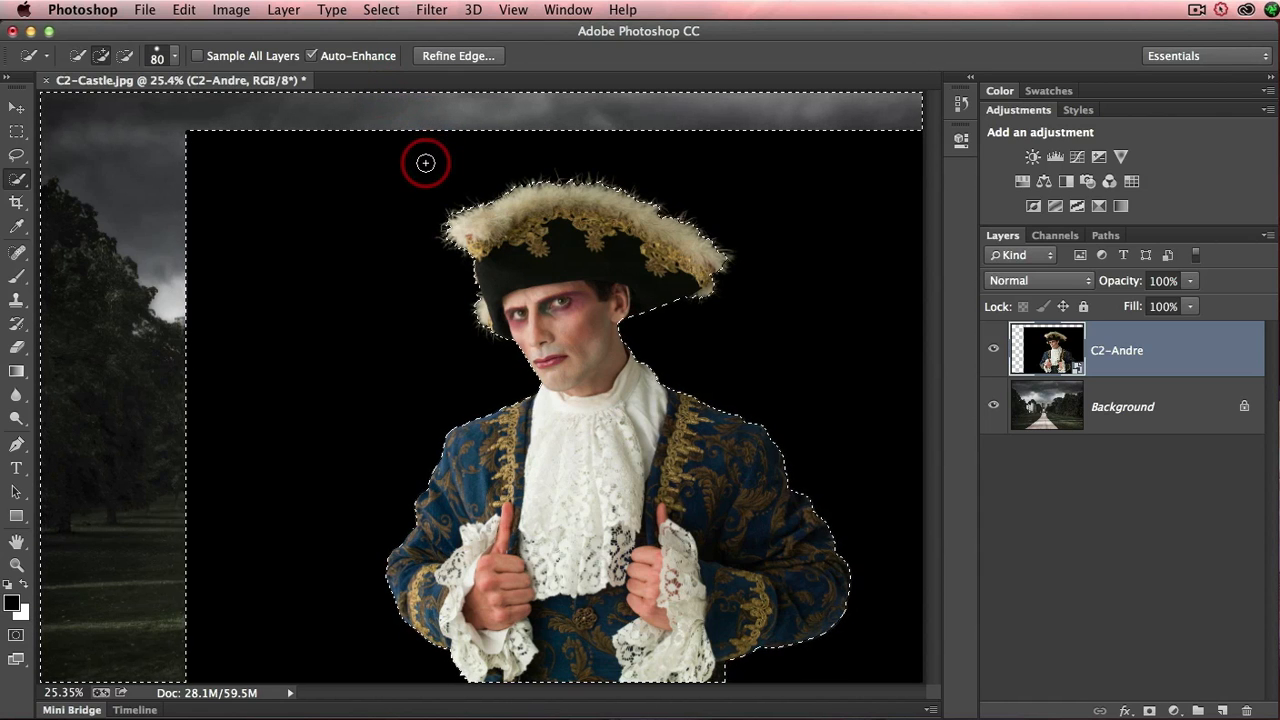
- Open Refine Edge for the selection of the man and preview it in the On Layers view
{"action": "left_click", "coordinate": [455, 62]}
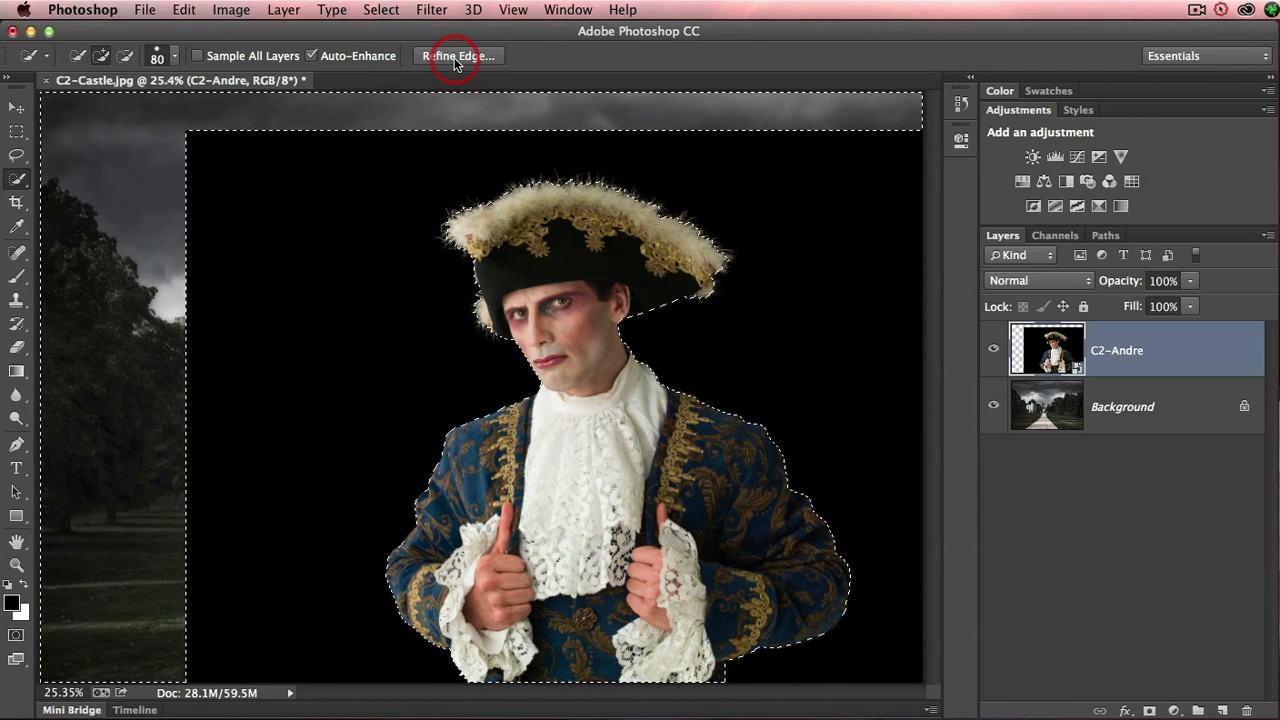
{"action": "left_click", "coordinate": [441, 60]}
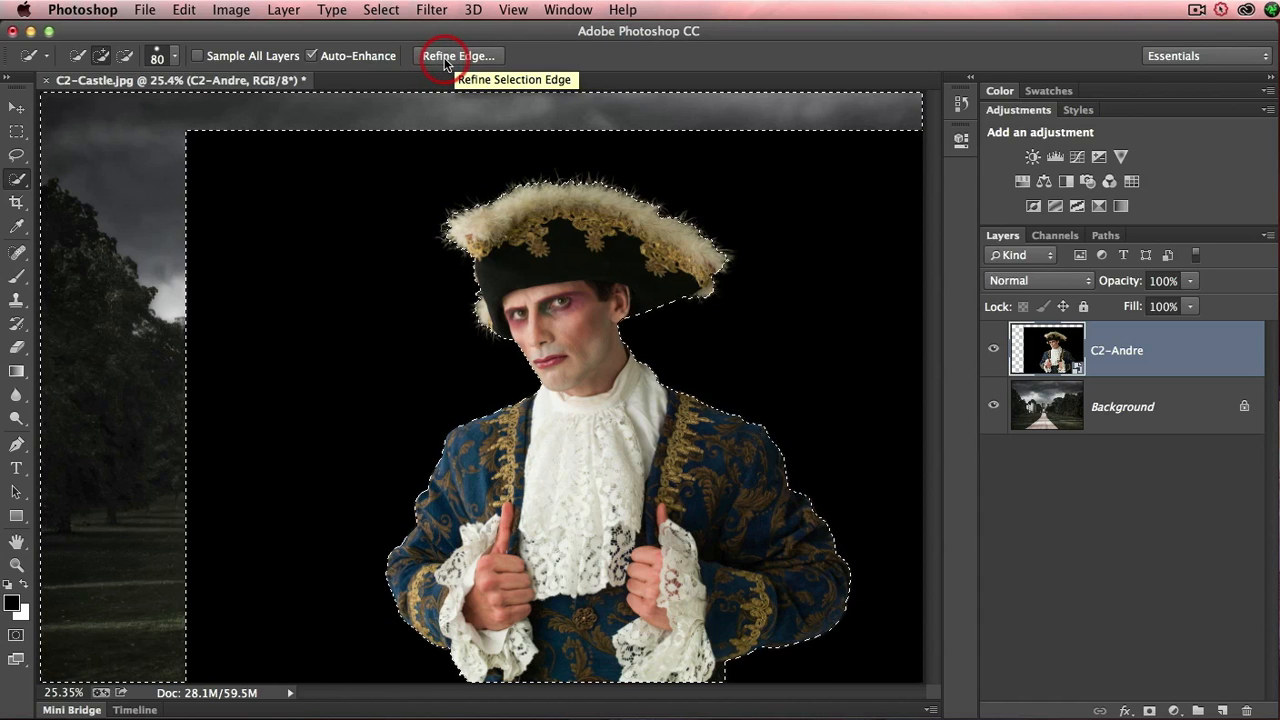
{"action": "left_click", "coordinate": [40, 171]}
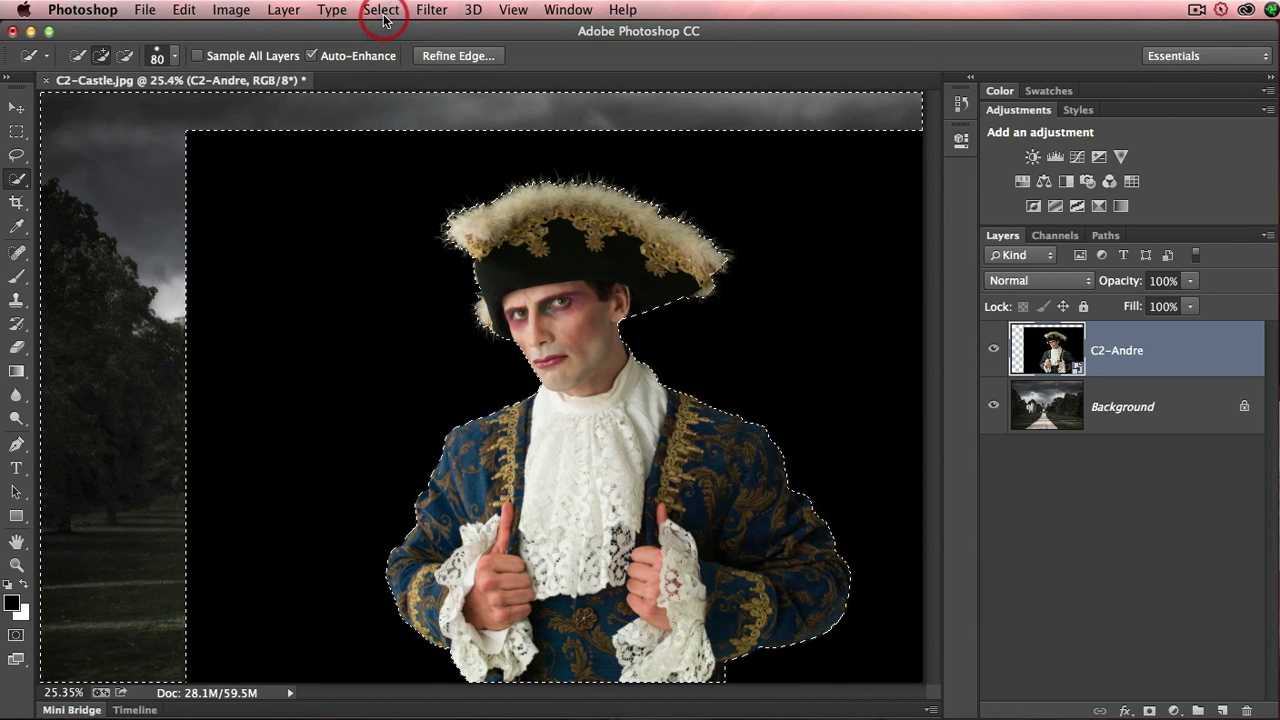
{"action": "left_click", "coordinate": [443, 57]}
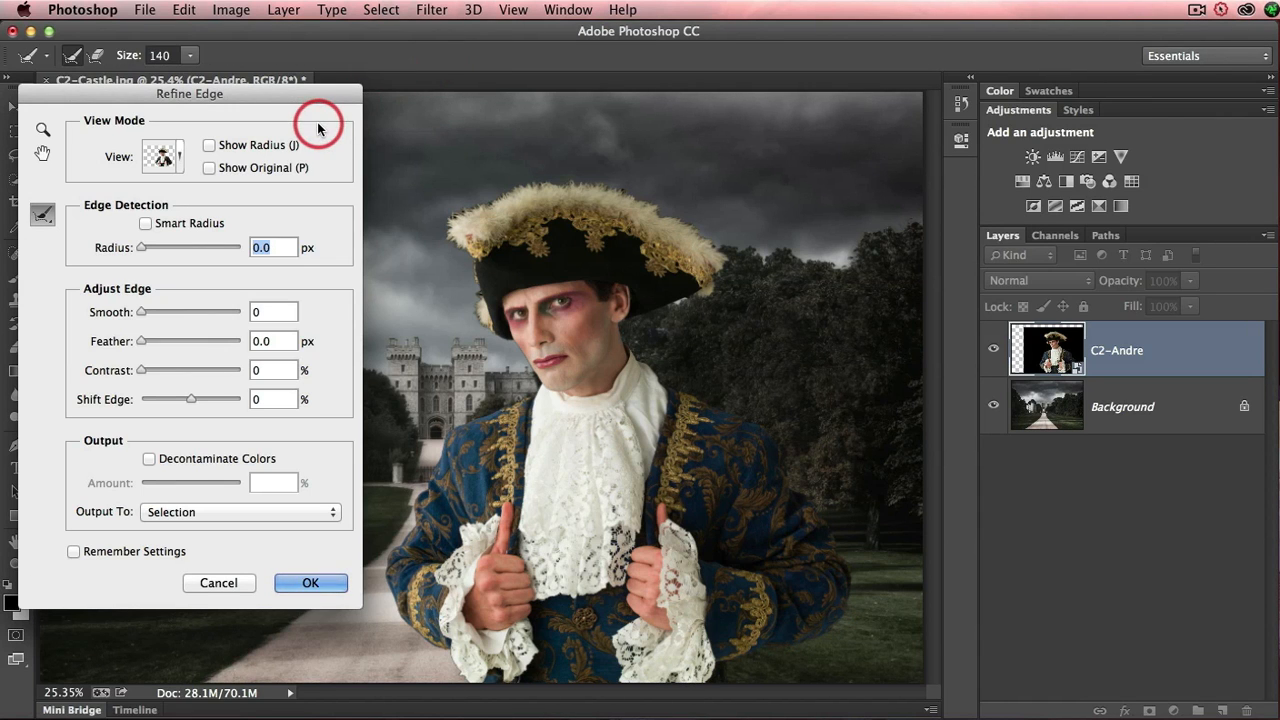
{"action": "left_click", "coordinate": [181, 160]}
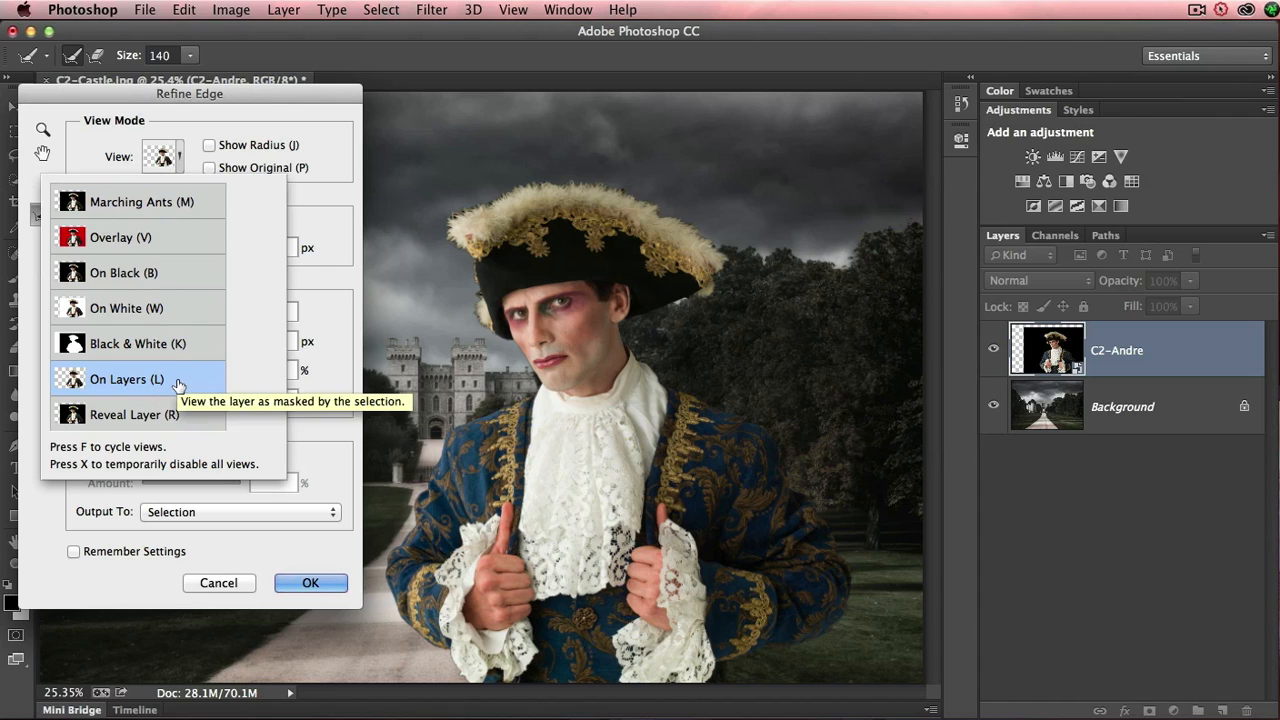
{"action": "left_click", "coordinate": [259, 128]}
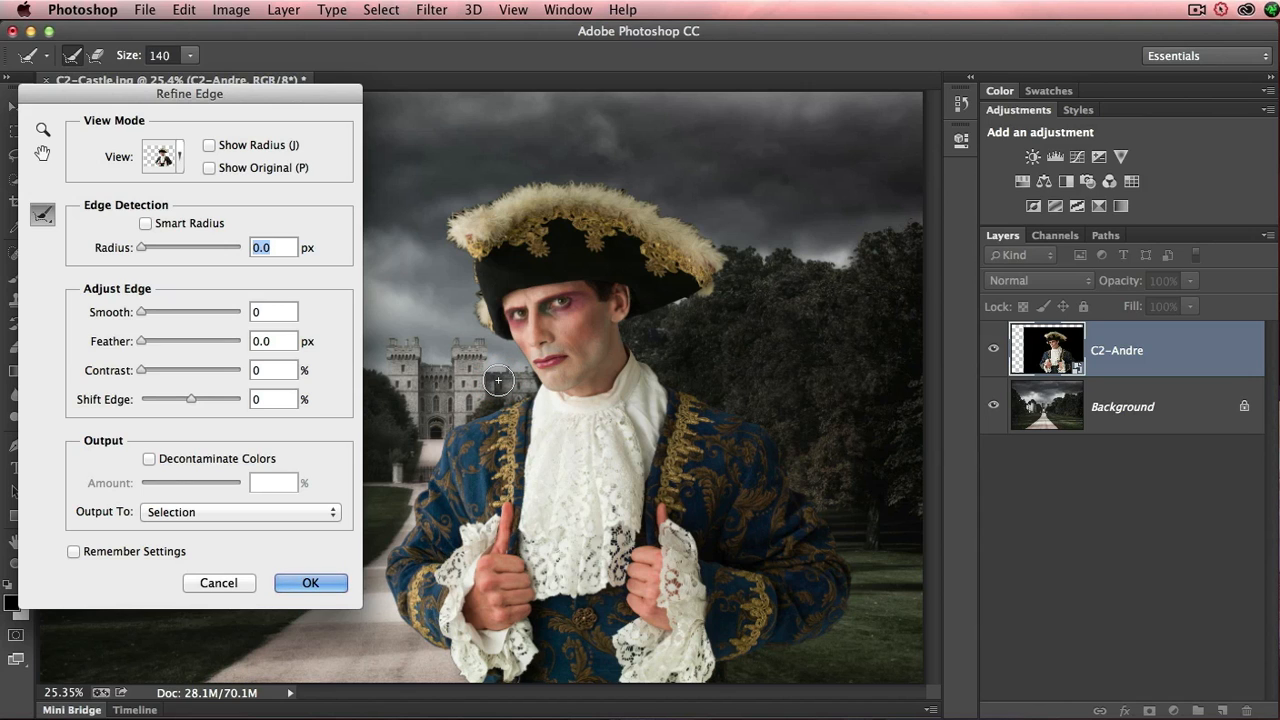
- Smooth the selection edge by 5 and feather it by 0.5 px, judging it along the man's face
{"action": "key", "text": "super+plus"}
{"action": "key", "text": "super+plus"}
{"action": "key", "text": "super+plus"}
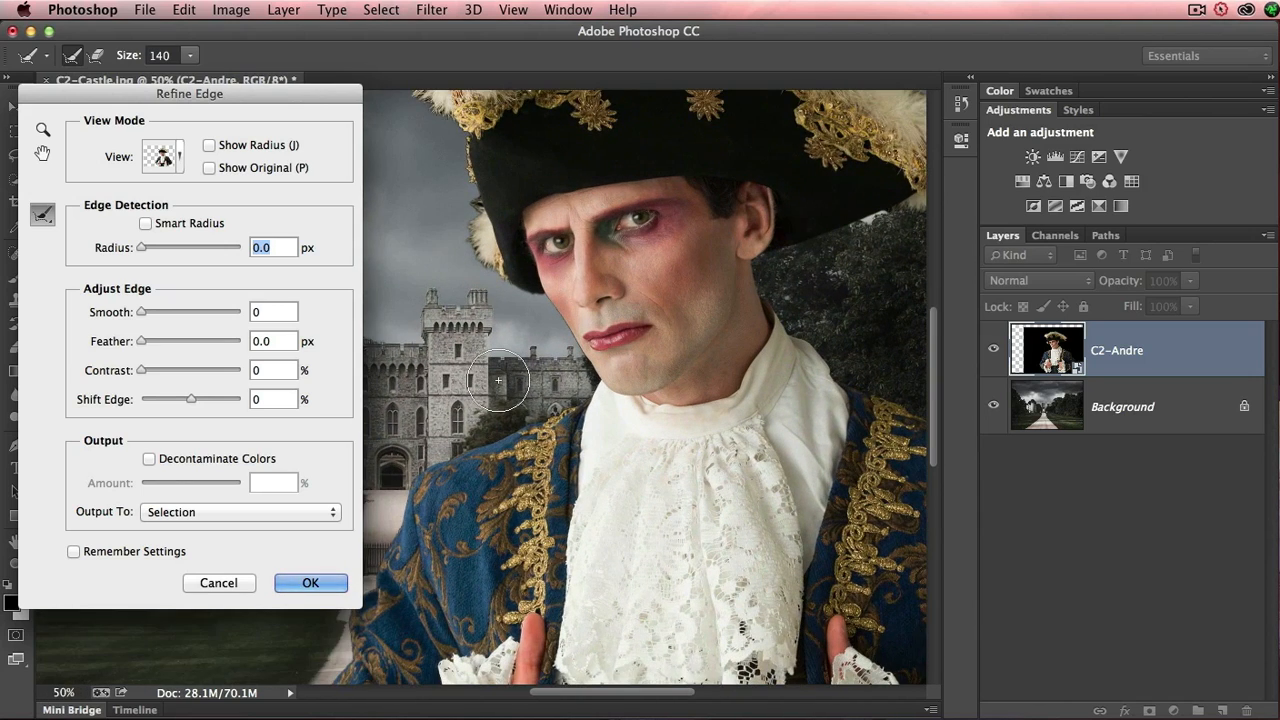
{"action": "key", "text": "super+plus"}
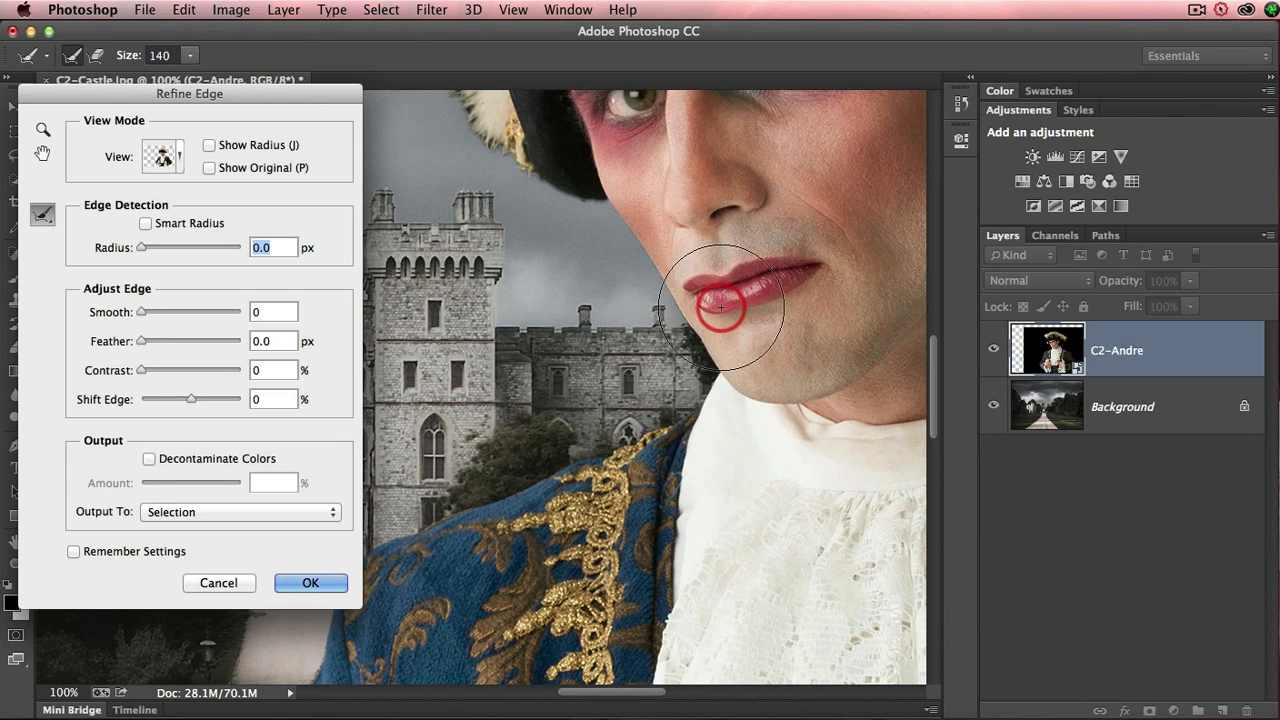
{"action": "left_click_drag", "start_coordinate": [689, 257], "coordinate": [603, 334]}
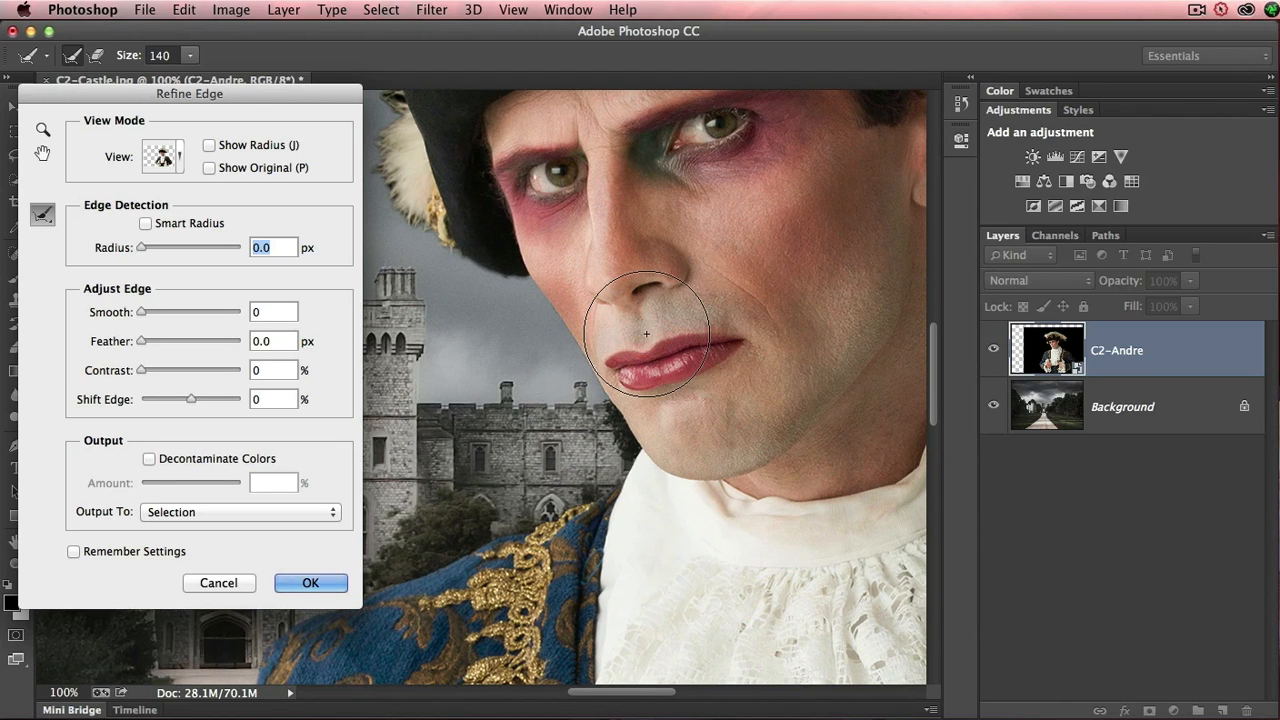
{"action": "left_click", "coordinate": [592, 351]}
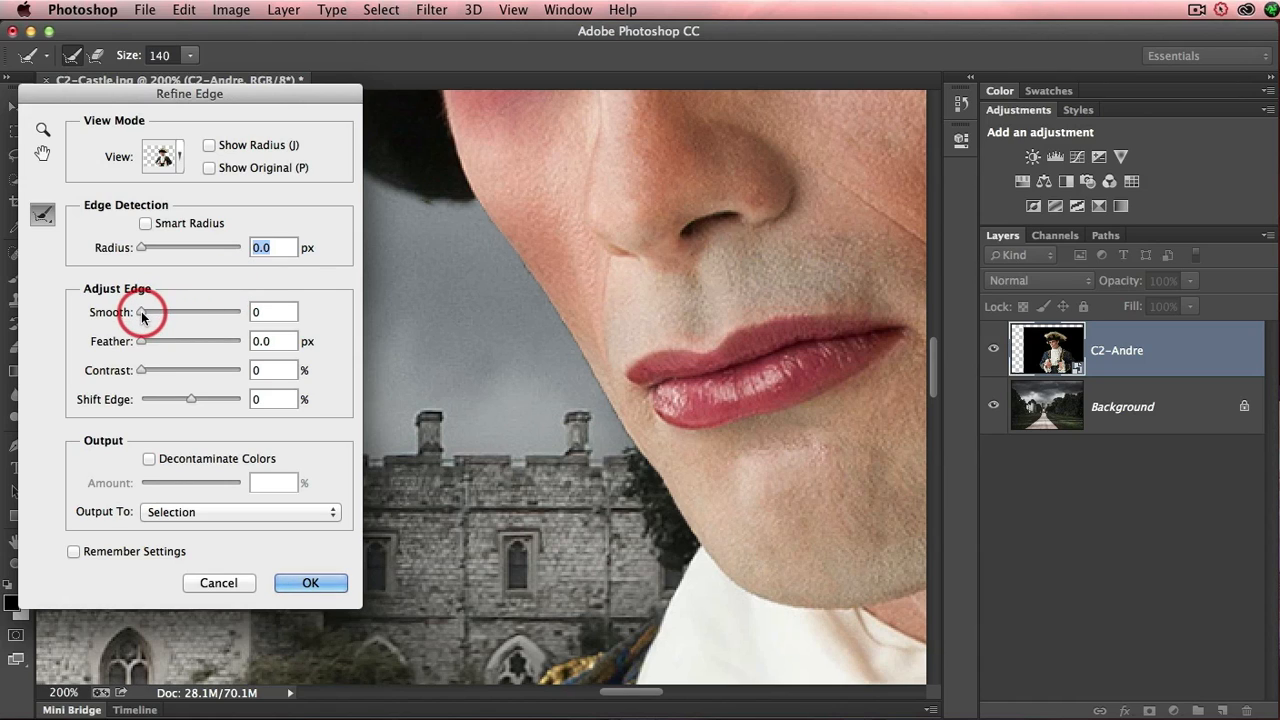
{"action": "left_click_drag", "start_coordinate": [142, 316], "coordinate": [147, 318]}
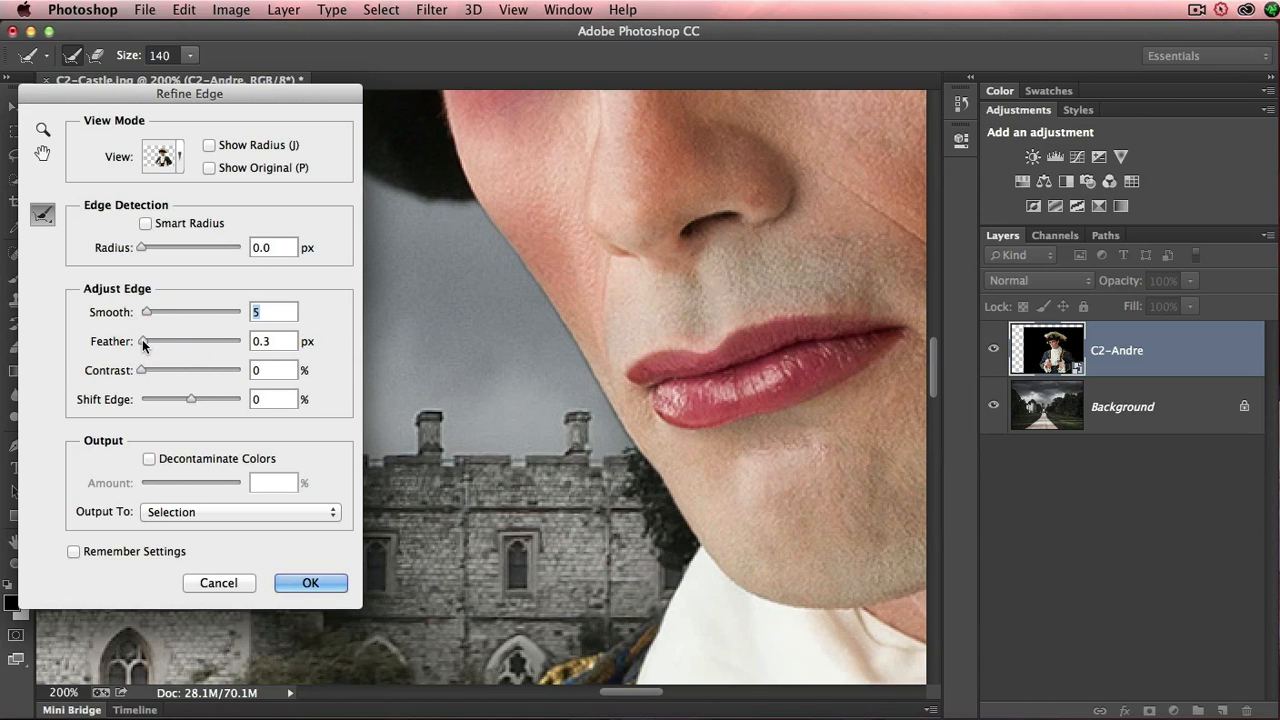
{"action": "left_click_drag", "start_coordinate": [143, 345], "coordinate": [145, 345]}
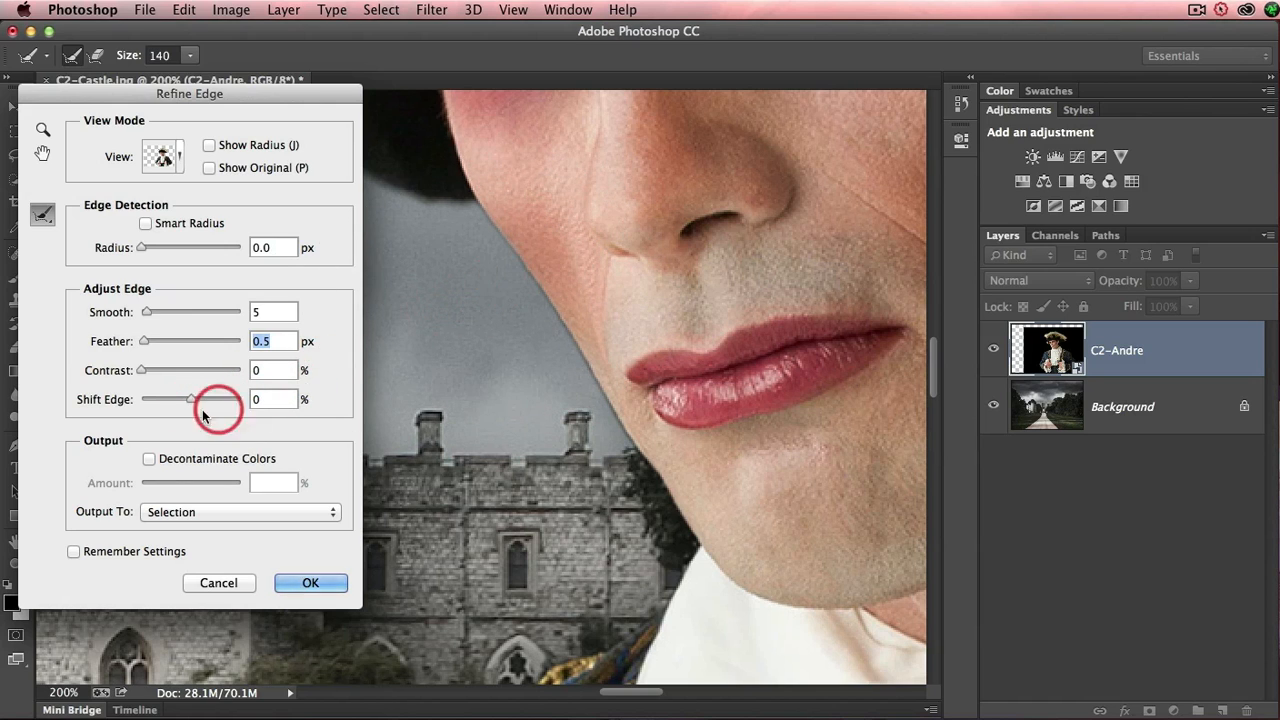
- Set Shift Edge to -31% and the edge Contrast to 21%
{"action": "left_click_drag", "start_coordinate": [191, 401], "coordinate": [175, 404]}
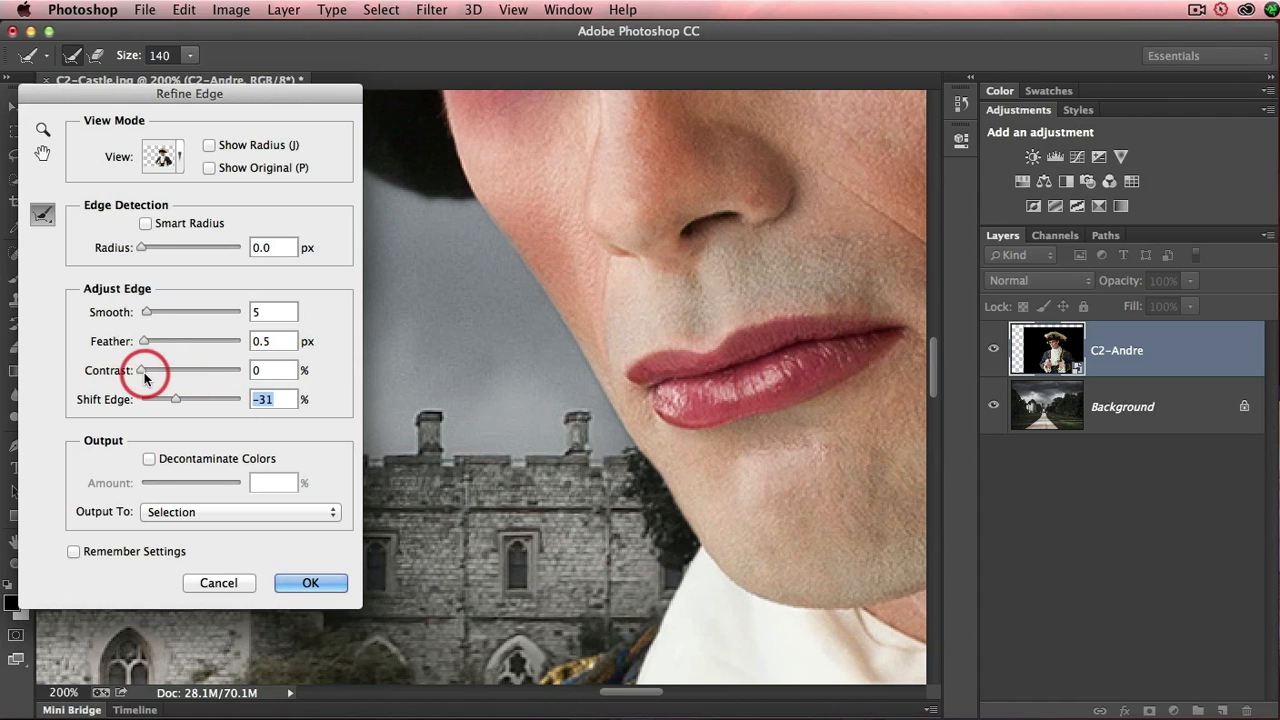
{"action": "left_click_drag", "start_coordinate": [143, 375], "coordinate": [161, 375]}
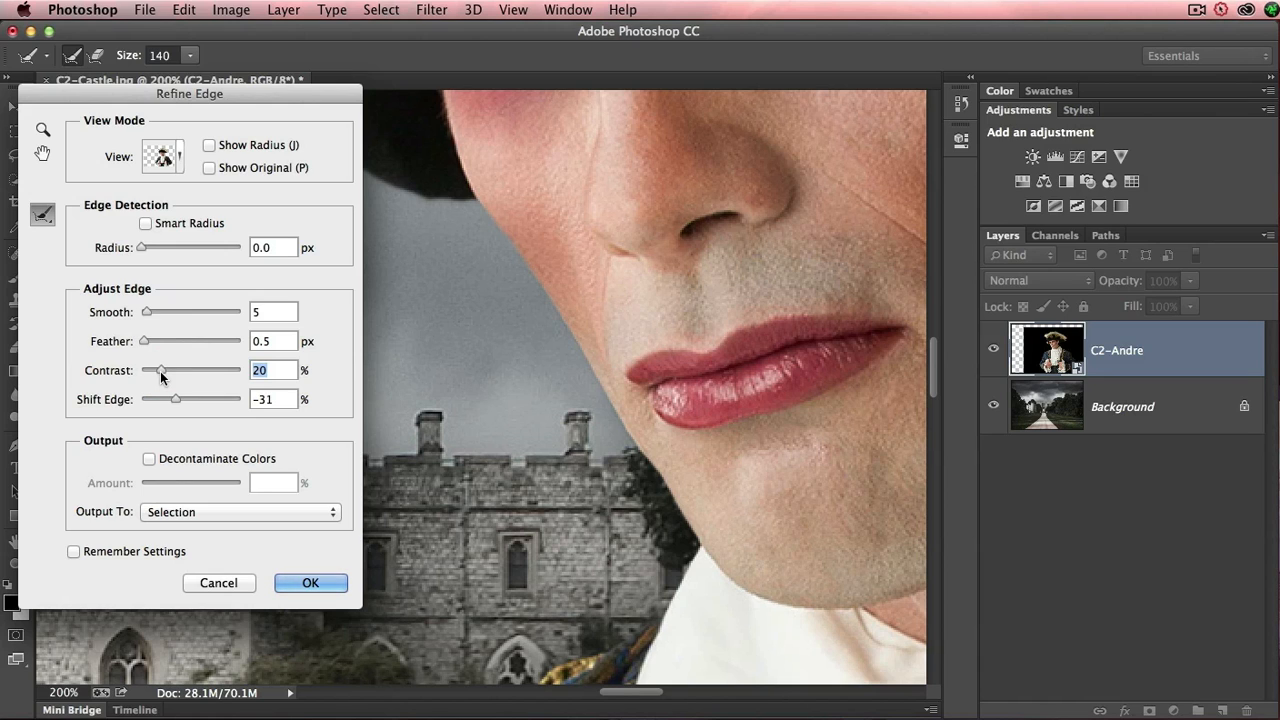
{"action": "left_click_drag", "start_coordinate": [161, 375], "coordinate": [162, 376]}
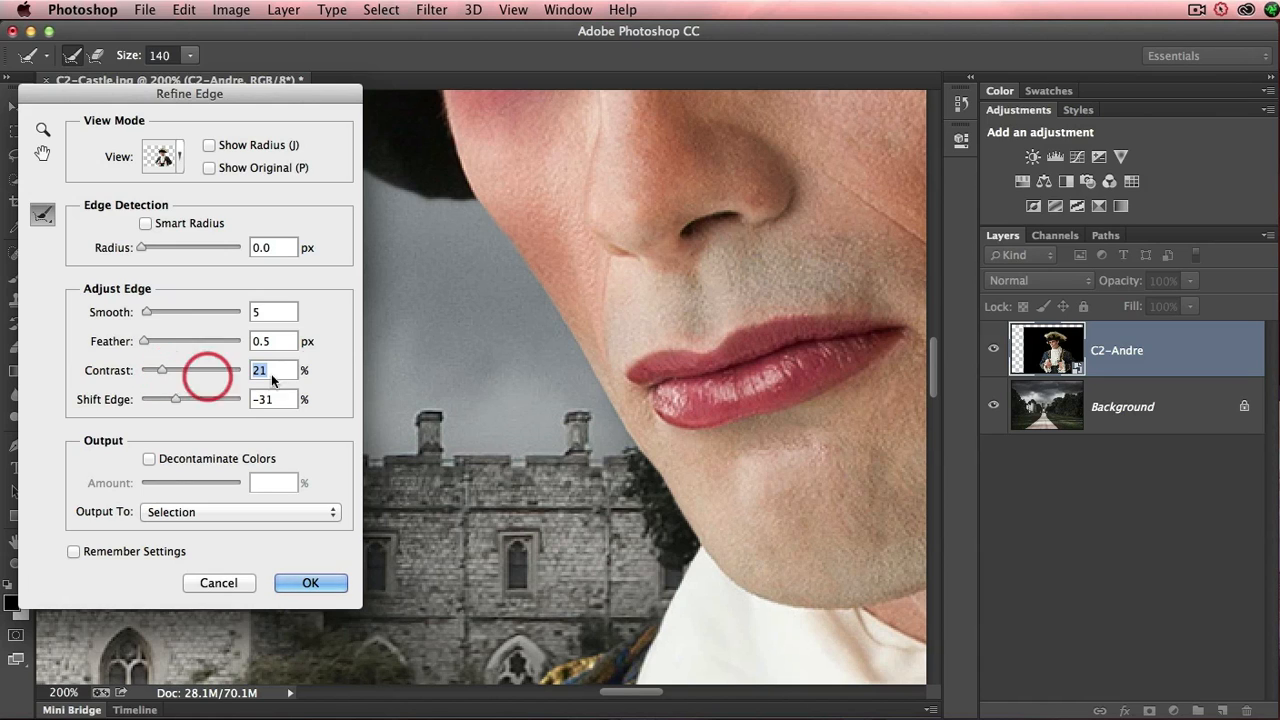
- Brush the Refine Radius tool at size 140 along the entire outer edge of the hat's feathered trim
{"action": "mouse_move", "coordinate": [478, 295]}
{"action": "left_mouse_down"}
{"action": "mouse_move", "coordinate": [549, 366]}
{"action": "mouse_move", "coordinate": [666, 437]}
{"action": "mouse_move", "coordinate": [603, 346]}
{"action": "mouse_move", "coordinate": [475, 241]}
{"action": "mouse_move", "coordinate": [494, 283]}
{"action": "mouse_move", "coordinate": [563, 354]}
{"action": "mouse_move", "coordinate": [517, 220]}
{"action": "mouse_move", "coordinate": [454, 197]}
{"action": "mouse_move", "coordinate": [502, 225]}
{"action": "mouse_move", "coordinate": [523, 297]}
{"action": "mouse_move", "coordinate": [486, 443]}
{"action": "mouse_move", "coordinate": [488, 524]}
{"action": "mouse_move", "coordinate": [551, 320]}
{"action": "mouse_move", "coordinate": [586, 263]}
{"action": "mouse_move", "coordinate": [607, 260]}
{"action": "left_mouse_up"}
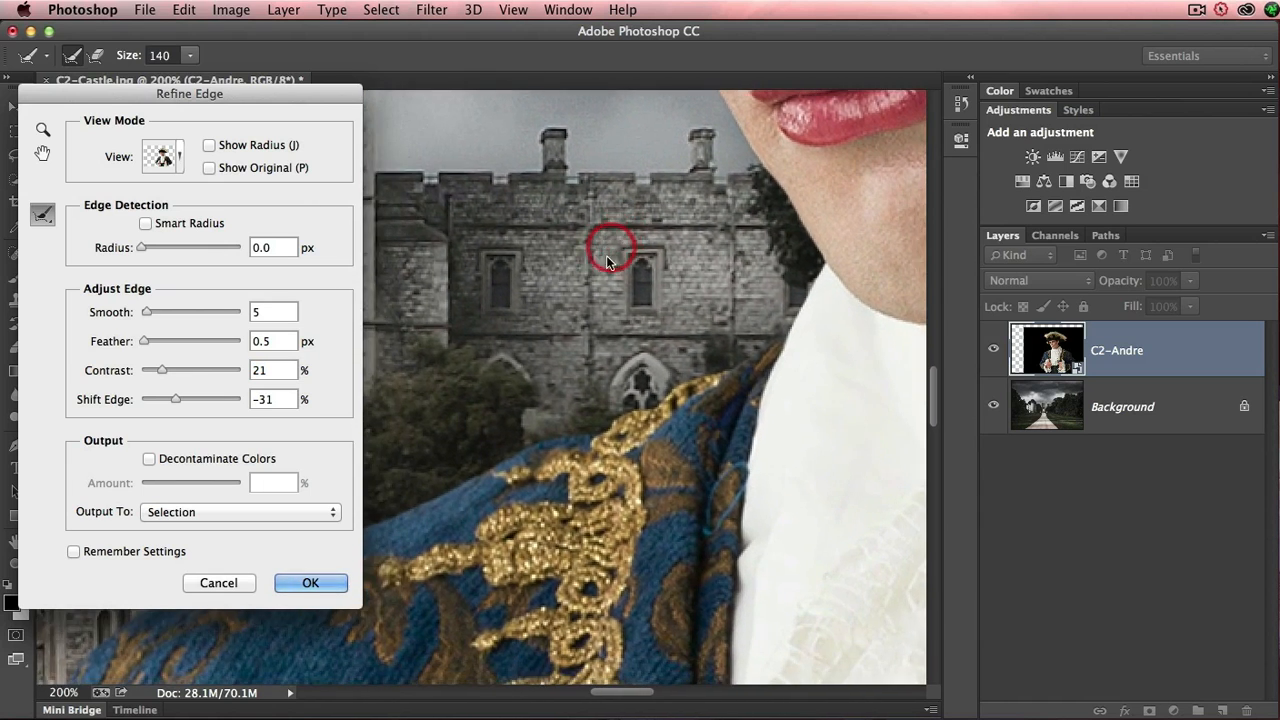
{"action": "left_click_drag", "start_coordinate": [520, 500], "coordinate": [611, 343]}
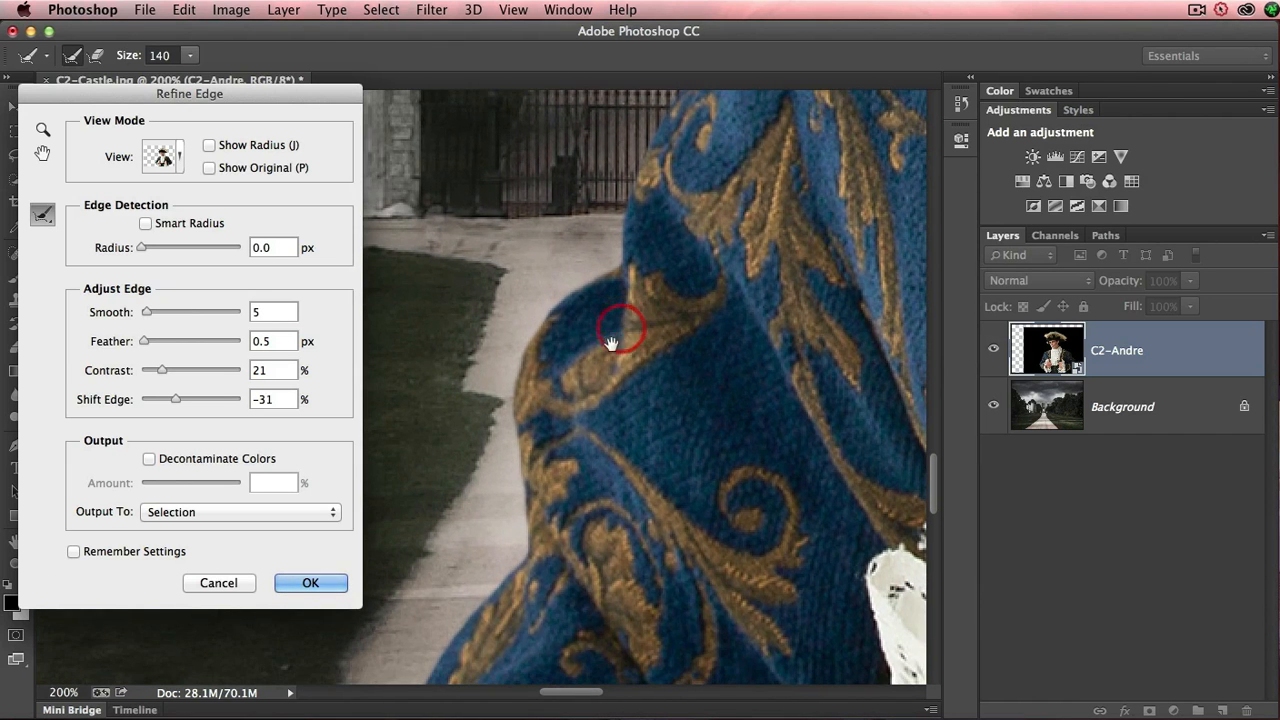
{"action": "left_click_drag", "start_coordinate": [579, 540], "coordinate": [534, 449]}
{"action": "left_click_drag", "start_coordinate": [511, 240], "coordinate": [503, 416]}
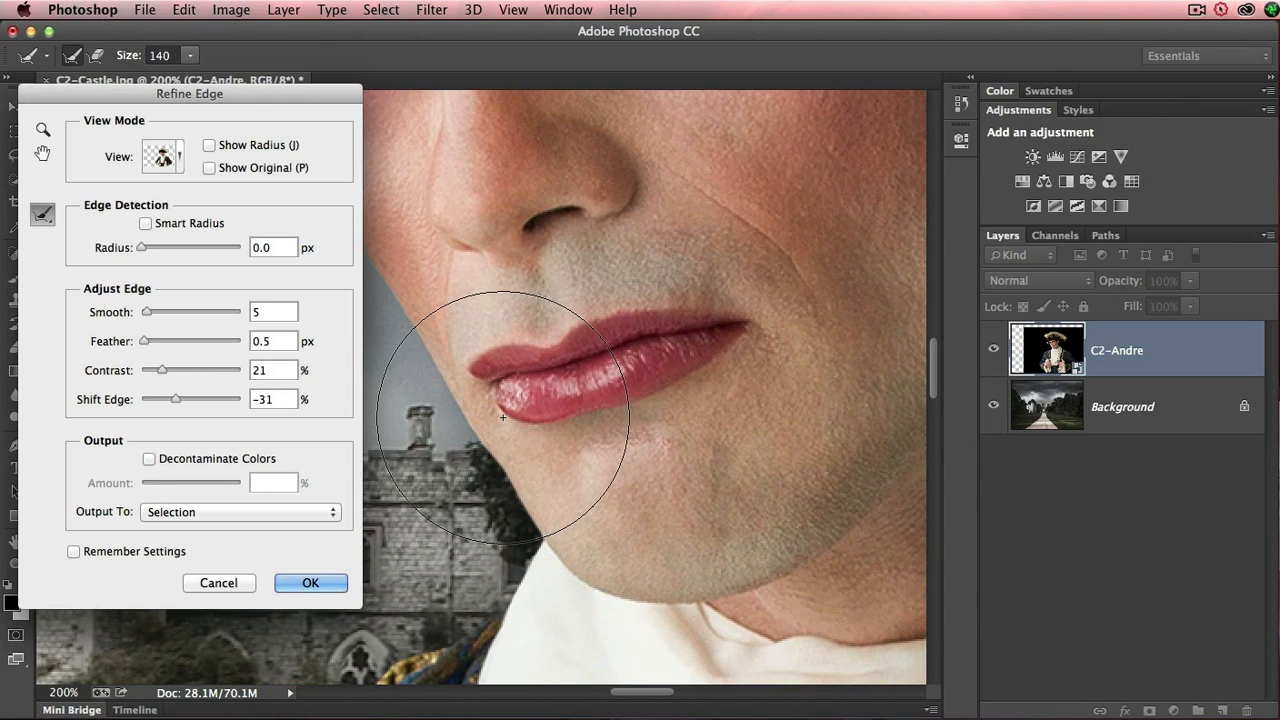
{"action": "key", "text": "super+0"}
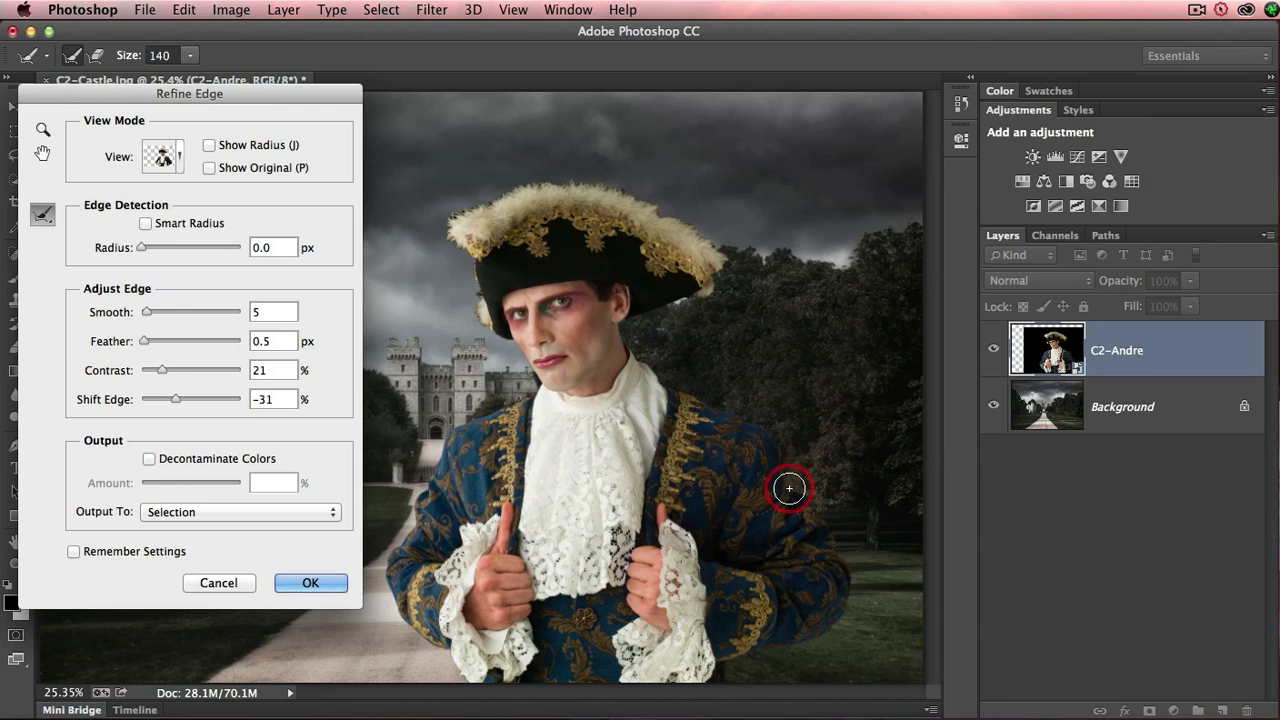
{"action": "left_click", "coordinate": [488, 196], "text": "super"}
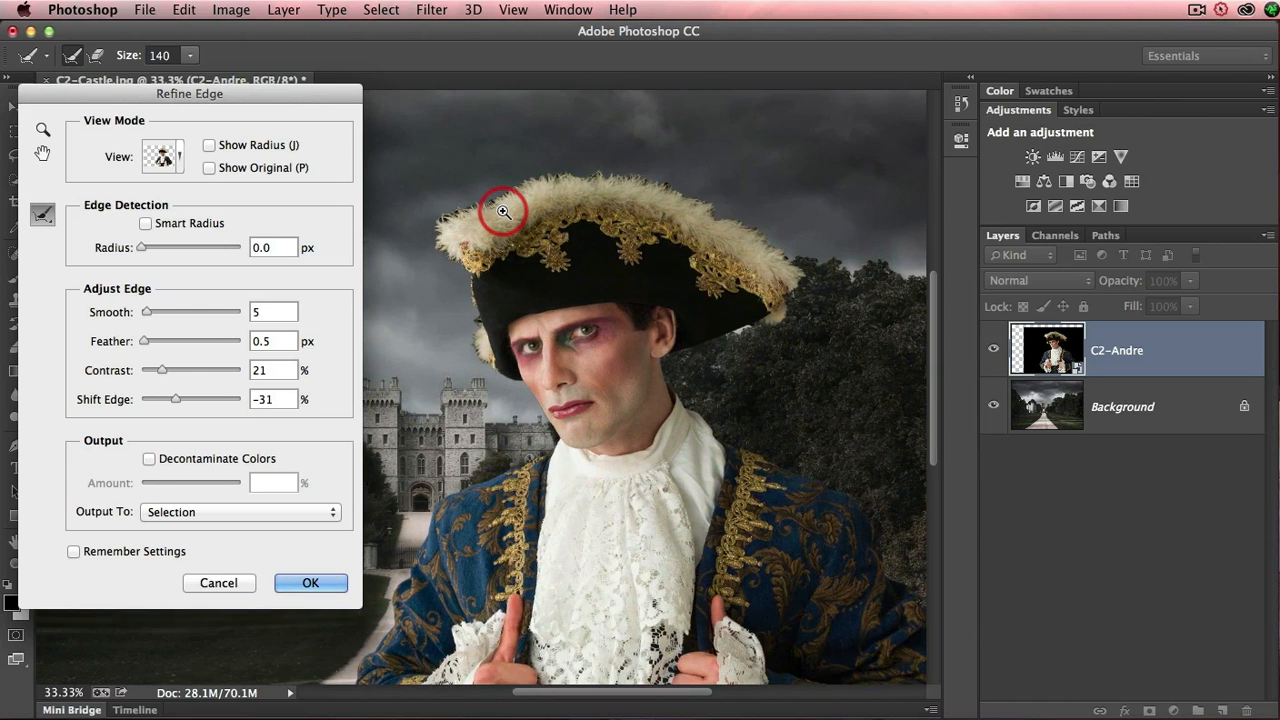
{"action": "left_click", "coordinate": [503, 211], "text": "super"}
{"action": "left_click", "coordinate": [503, 207], "text": "super"}
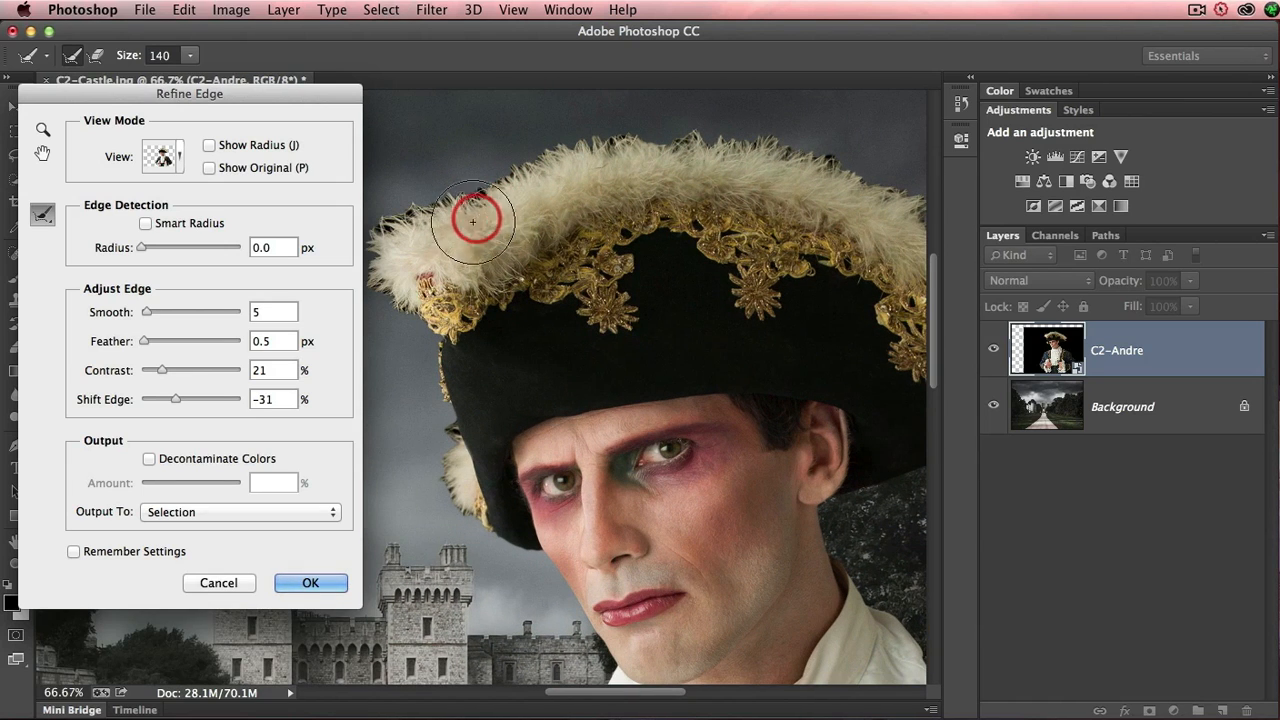
{"action": "left_click", "coordinate": [528, 256], "text": "alt+super"}
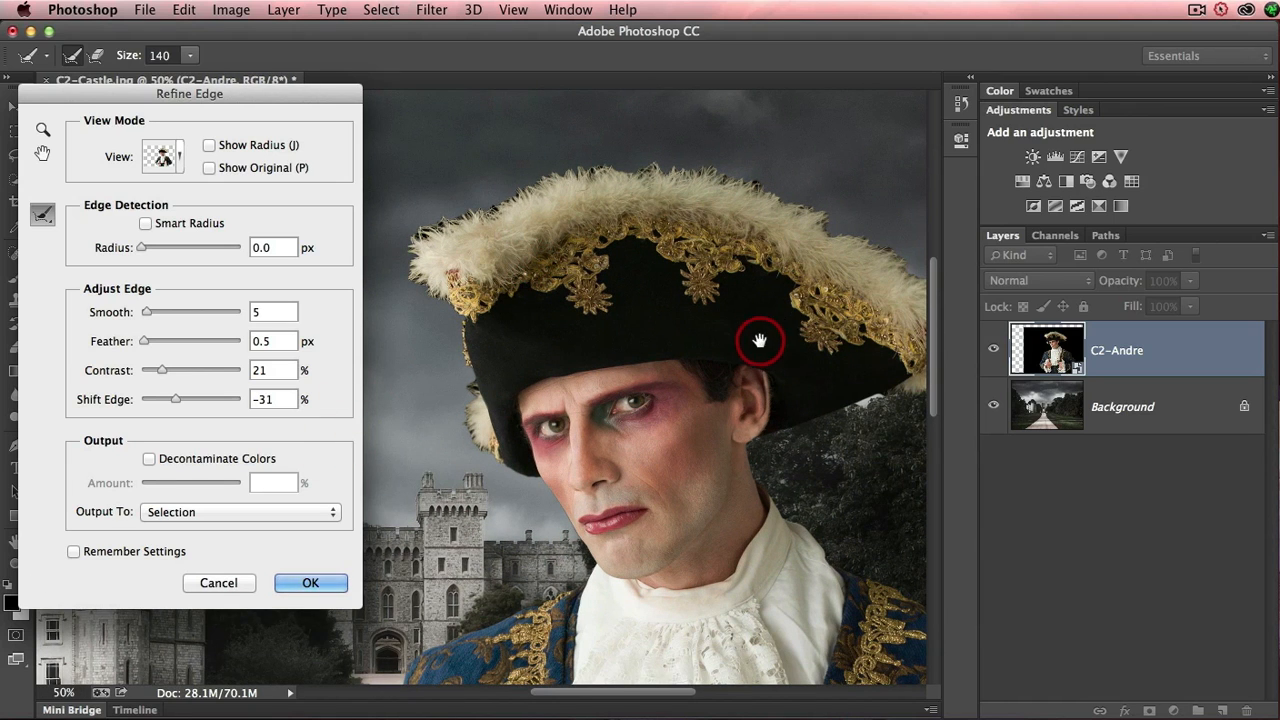
{"action": "left_click_drag", "start_coordinate": [756, 337], "coordinate": [710, 304]}
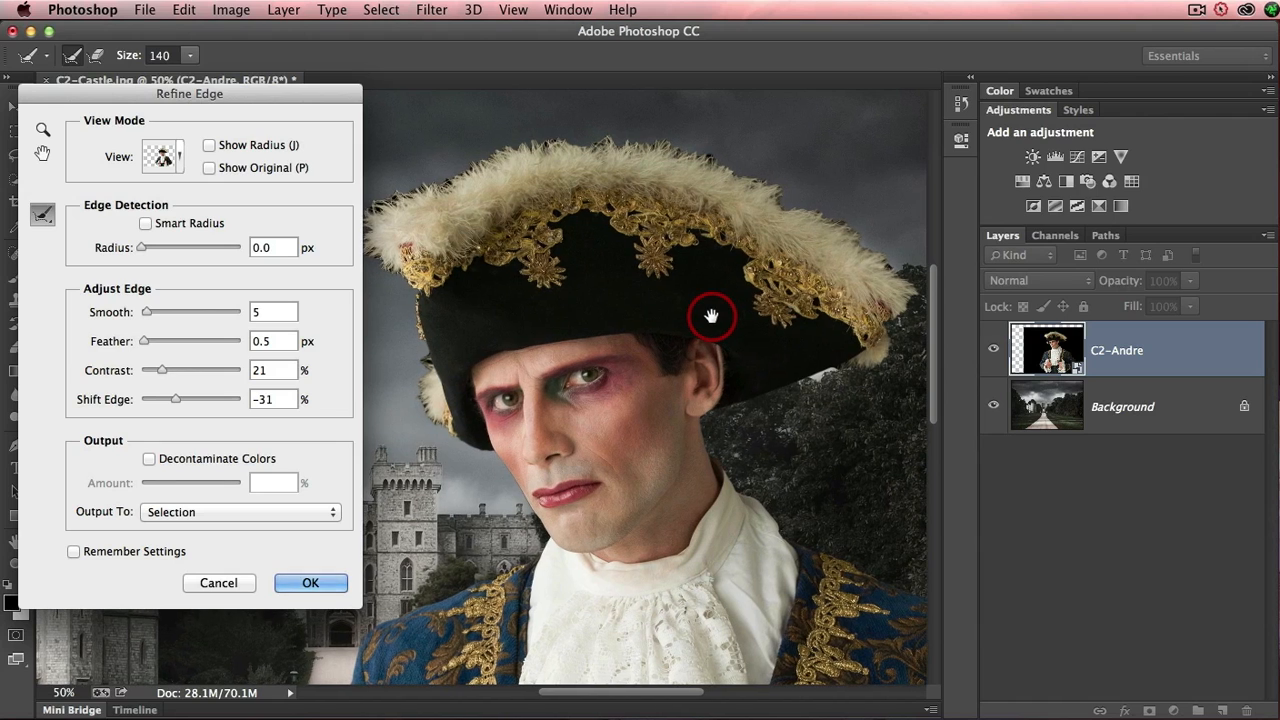
{"action": "left_click_drag", "start_coordinate": [344, 95], "coordinate": [326, 91]}
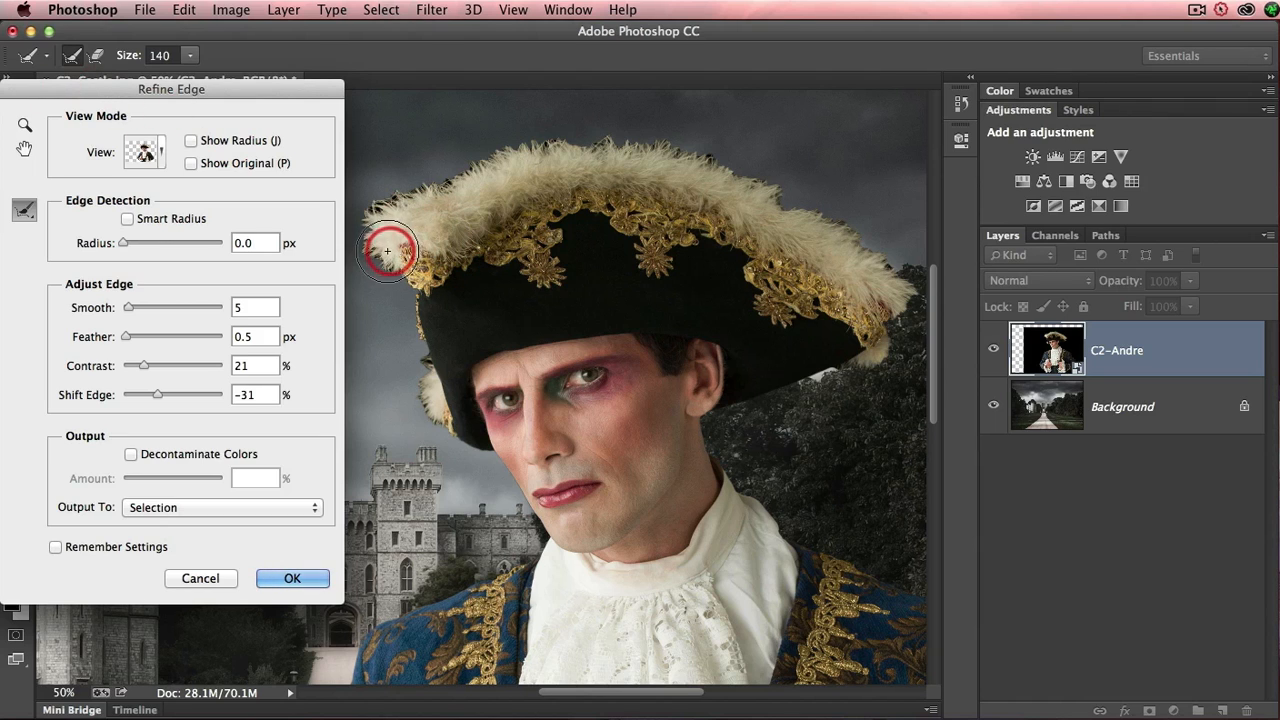
{"action": "mouse_move", "coordinate": [379, 265]}
{"action": "left_mouse_down"}
{"action": "mouse_move", "coordinate": [366, 210]}
{"action": "mouse_move", "coordinate": [421, 160]}
{"action": "mouse_move", "coordinate": [449, 163]}
{"action": "mouse_move", "coordinate": [511, 129]}
{"action": "mouse_move", "coordinate": [594, 123]}
{"action": "mouse_move", "coordinate": [726, 142]}
{"action": "mouse_move", "coordinate": [903, 249]}
{"action": "mouse_move", "coordinate": [917, 277]}
{"action": "mouse_move", "coordinate": [911, 339]}
{"action": "mouse_move", "coordinate": [847, 383]}
{"action": "mouse_move", "coordinate": [929, 429]}
{"action": "left_mouse_up"}
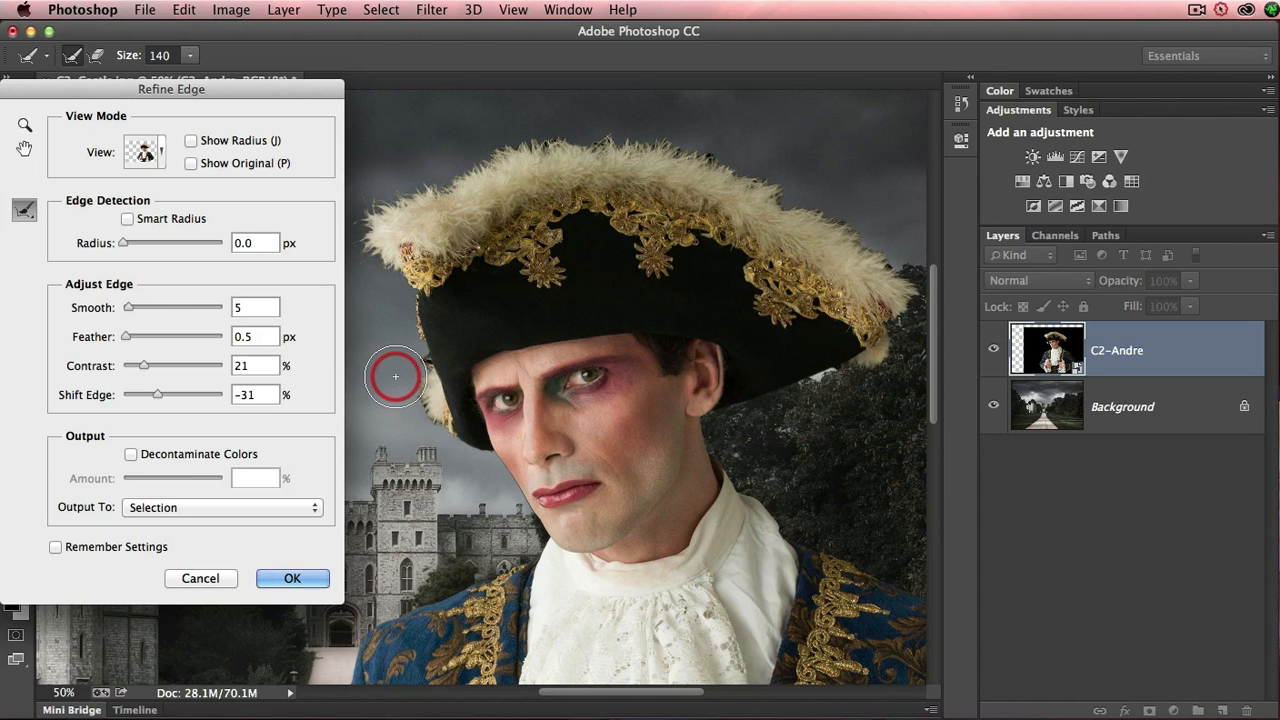
- Reduce the Refine Radius brush to size 50 and paint over the small feather tuft below the hat's brim beside the face
{"action": "key", "text": "bracketleft"}
{"action": "key", "text": "bracketleft"}
{"action": "key", "text": "bracketleft"}
{"action": "key", "text": "bracketleft"}
{"action": "key", "text": "bracketleft"}
{"action": "scroll", "coordinate": [398, 374], "scroll_direction": "left", "scroll_amount": 3}
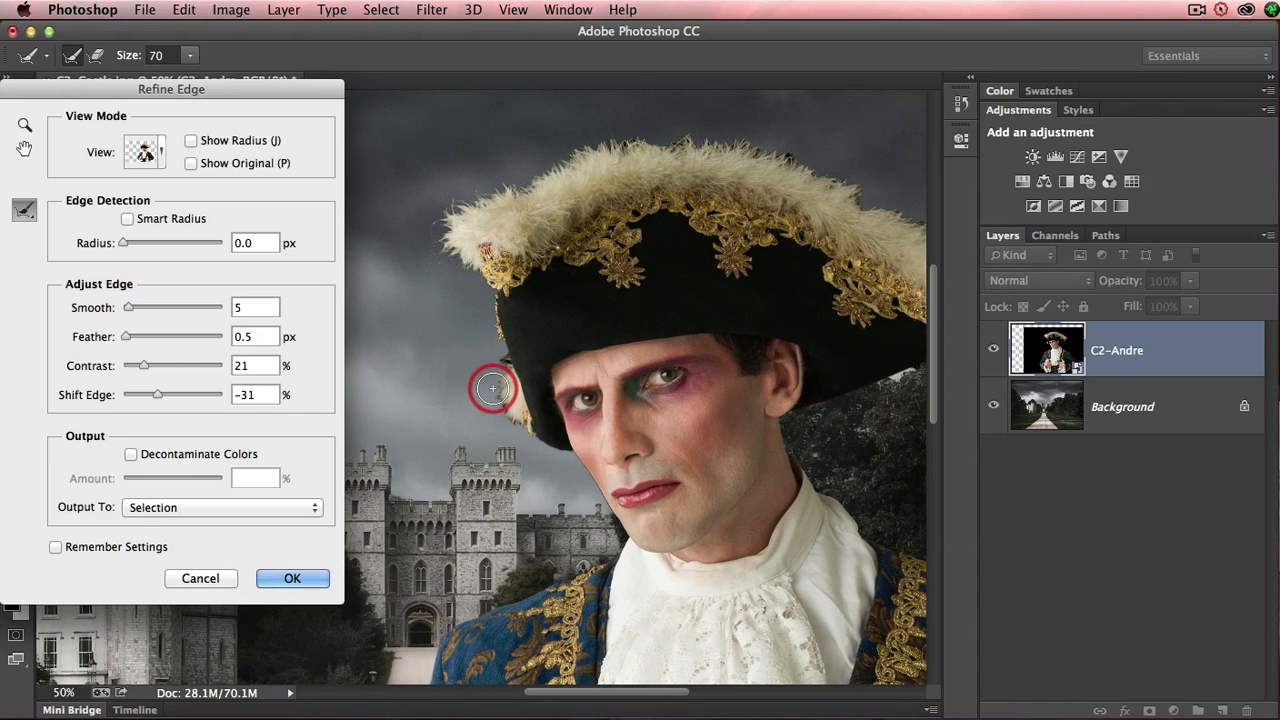
{"action": "key", "text": "bracketleft"}
{"action": "key", "text": "bracketleft"}
{"action": "mouse_move", "coordinate": [498, 366]}
{"action": "left_mouse_down"}
{"action": "mouse_move", "coordinate": [502, 416]}
{"action": "mouse_move", "coordinate": [522, 433]}
{"action": "mouse_move", "coordinate": [508, 420]}
{"action": "left_mouse_up"}
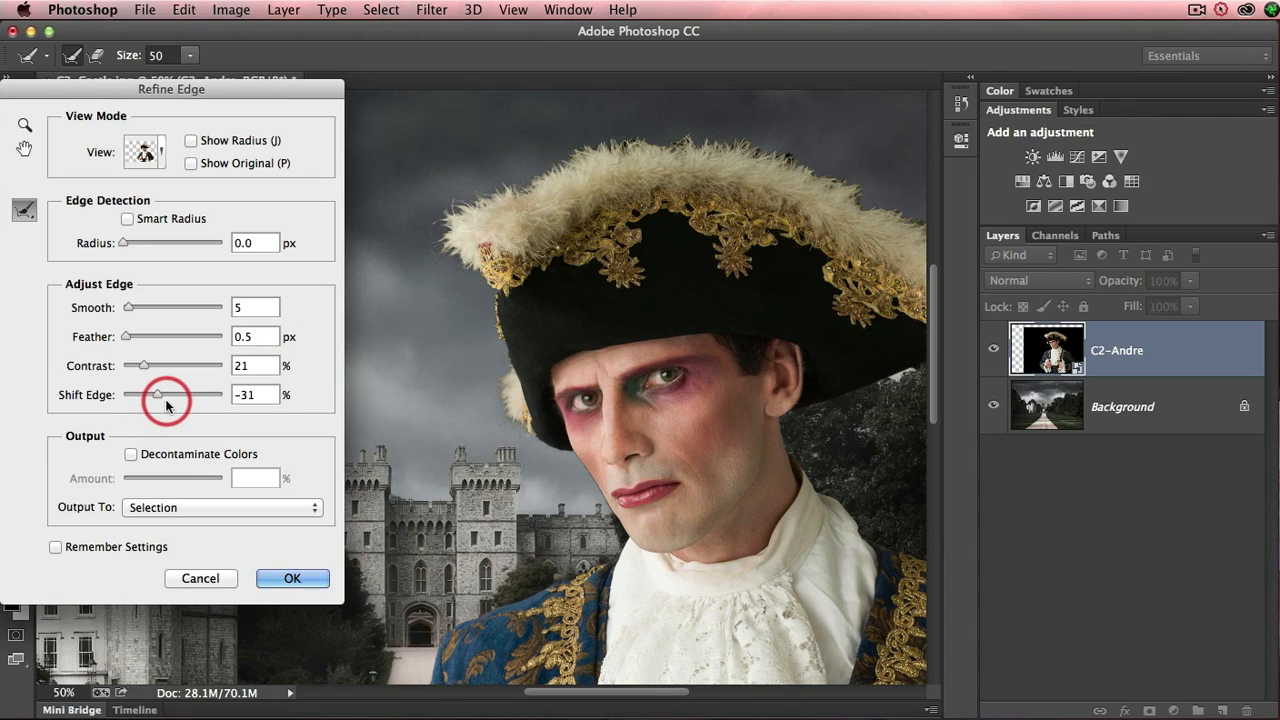
- Try Shift Edge at +31% for comparison and settle on -29%
{"action": "left_click_drag", "start_coordinate": [159, 400], "coordinate": [189, 401]}
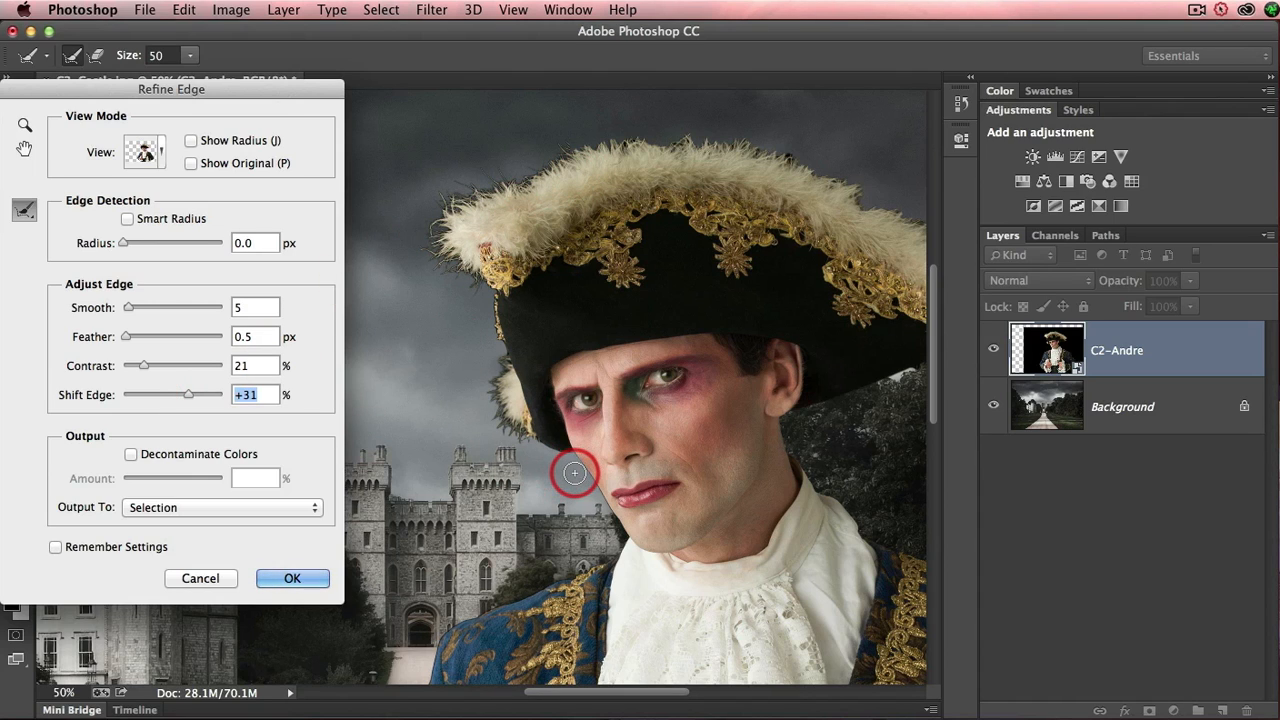
{"action": "left_click_drag", "start_coordinate": [187, 396], "coordinate": [159, 401]}
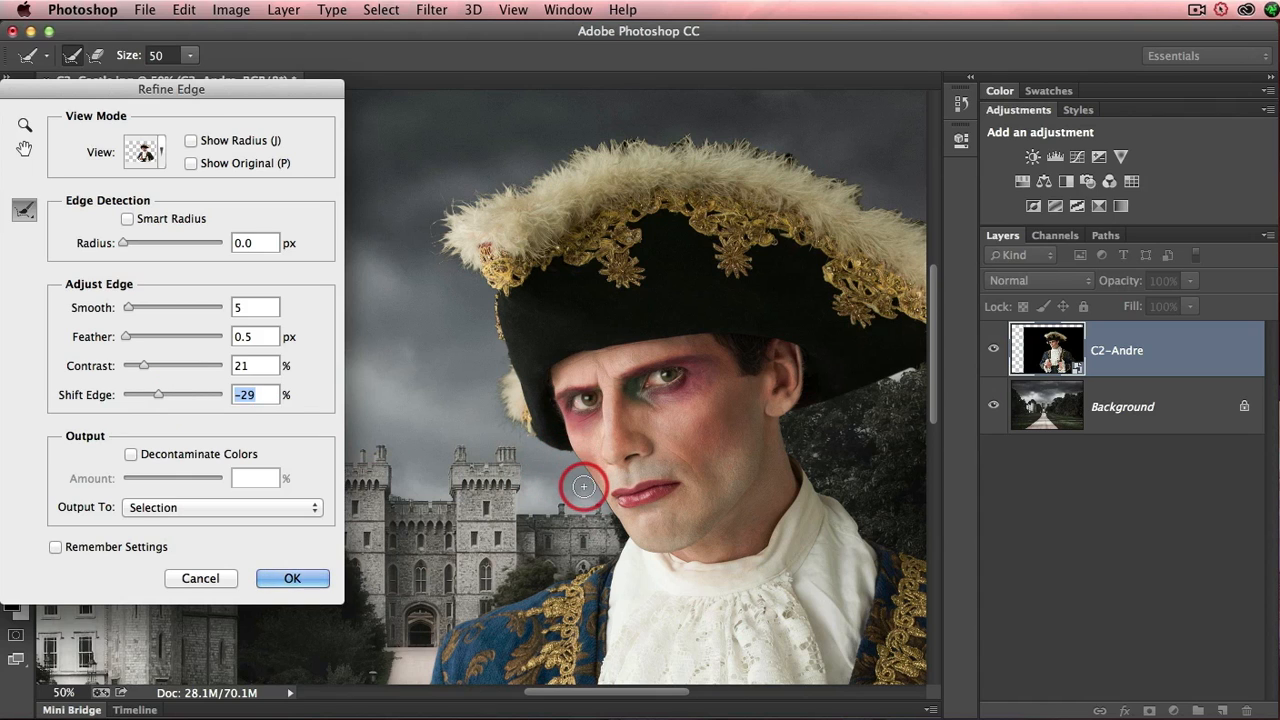
- Examine the refined edge along the man's face and the hat's feathered trim at close range
{"action": "left_click", "coordinate": [592, 495], "text": "super"}
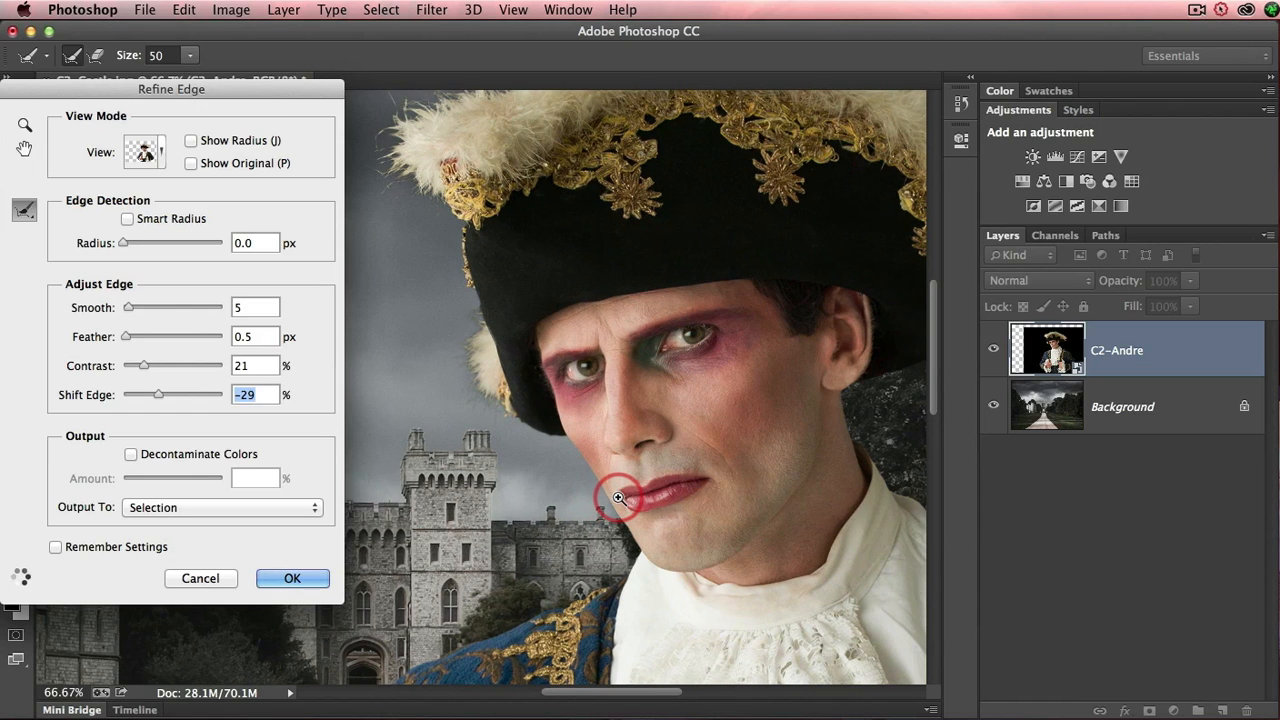
{"action": "left_click", "coordinate": [618, 497], "text": "super"}
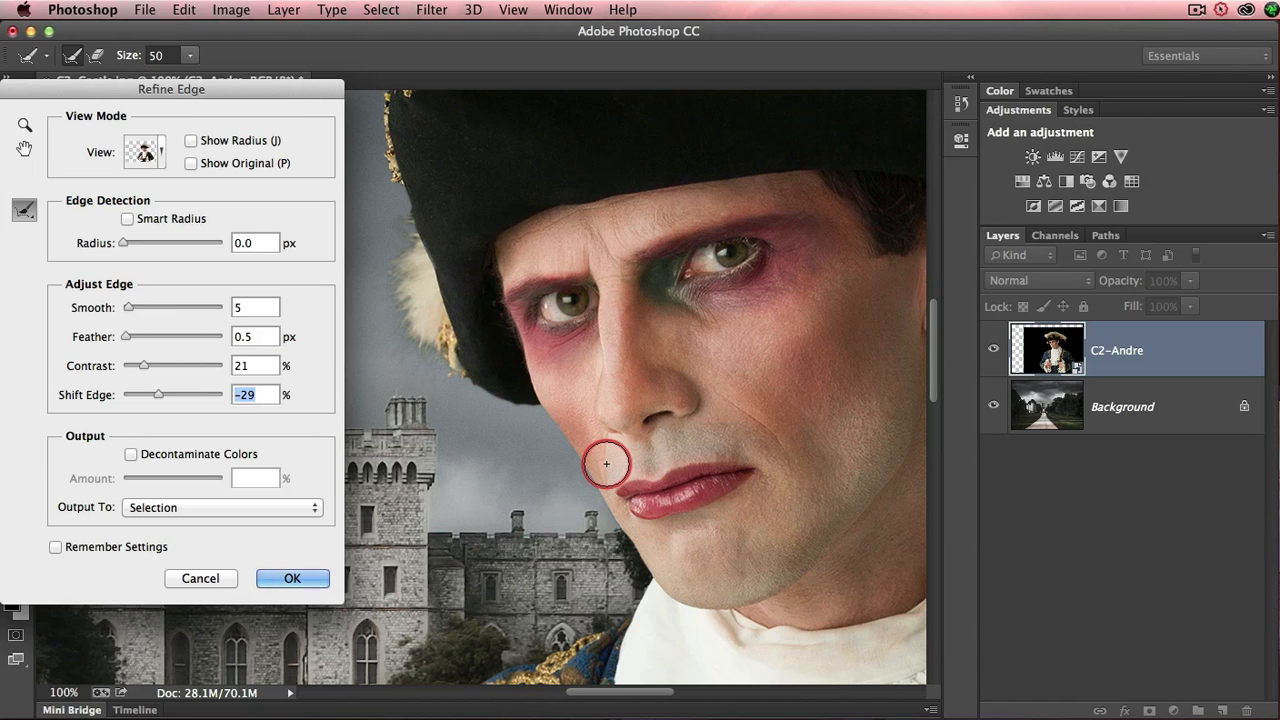
{"action": "scroll", "coordinate": [606, 463], "scroll_direction": "right", "scroll_amount": 2}
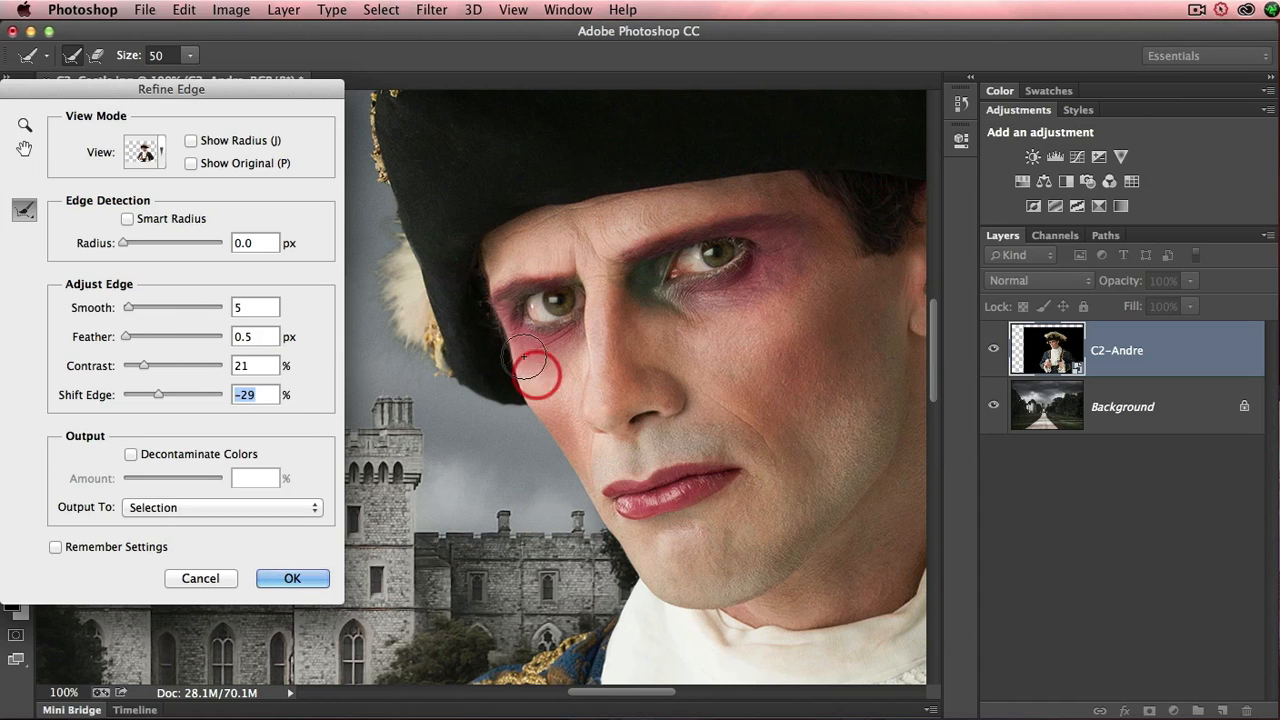
{"action": "key", "text": "alt+space"}
{"action": "left_click", "coordinate": [604, 310], "text": "alt"}
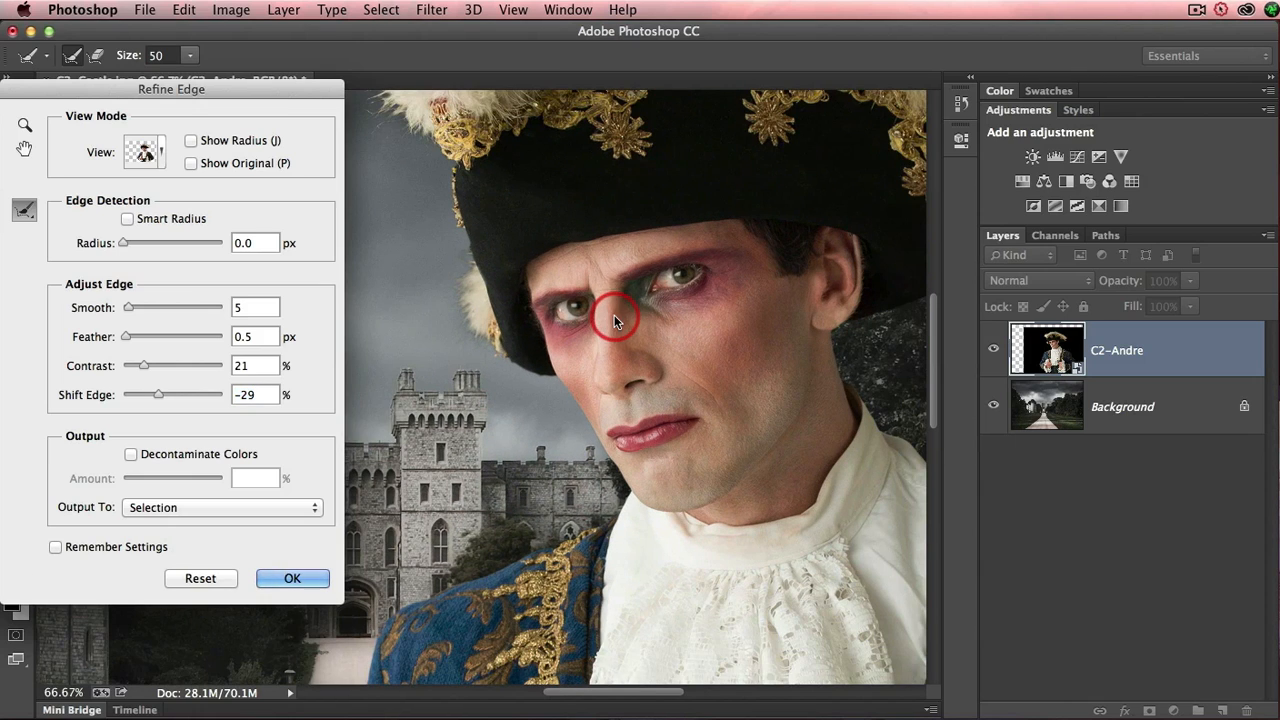
{"action": "mouse_move", "coordinate": [635, 178]}
{"action": "left_mouse_down"}
{"action": "mouse_move", "coordinate": [606, 400]}
{"action": "mouse_move", "coordinate": [583, 434]}
{"action": "left_mouse_up"}
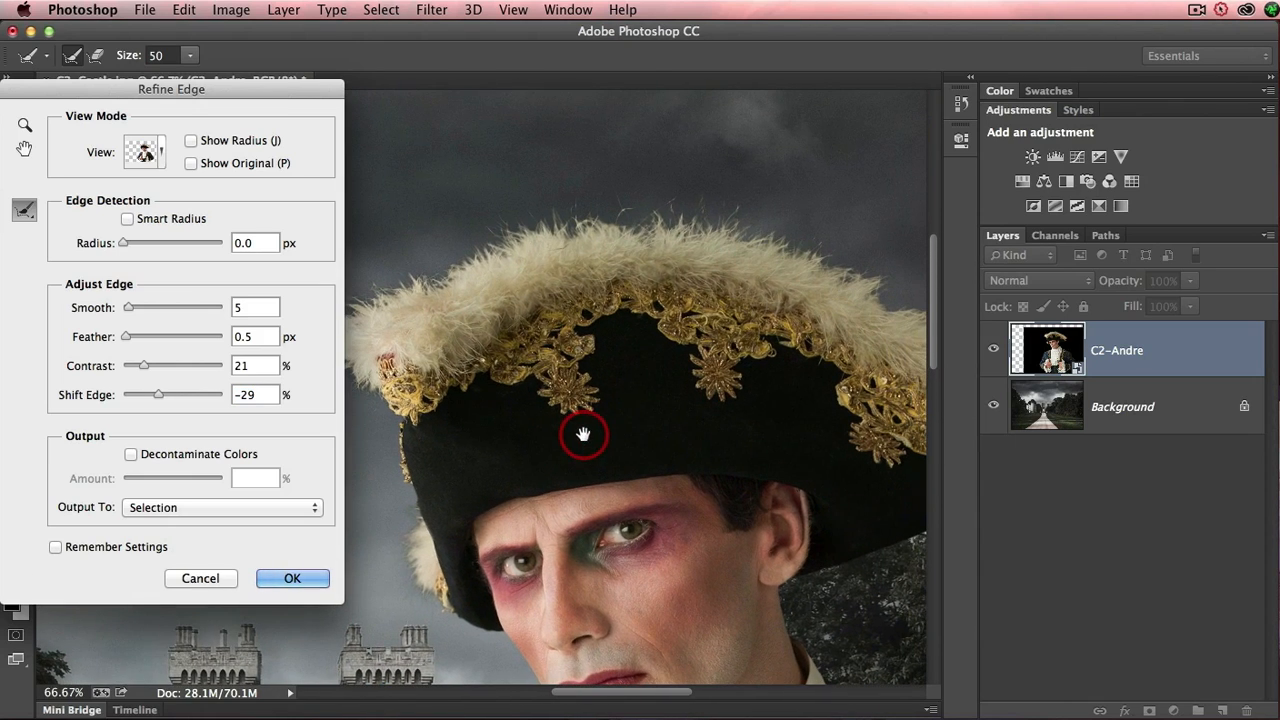
{"action": "left_click_drag", "start_coordinate": [529, 394], "coordinate": [563, 374]}
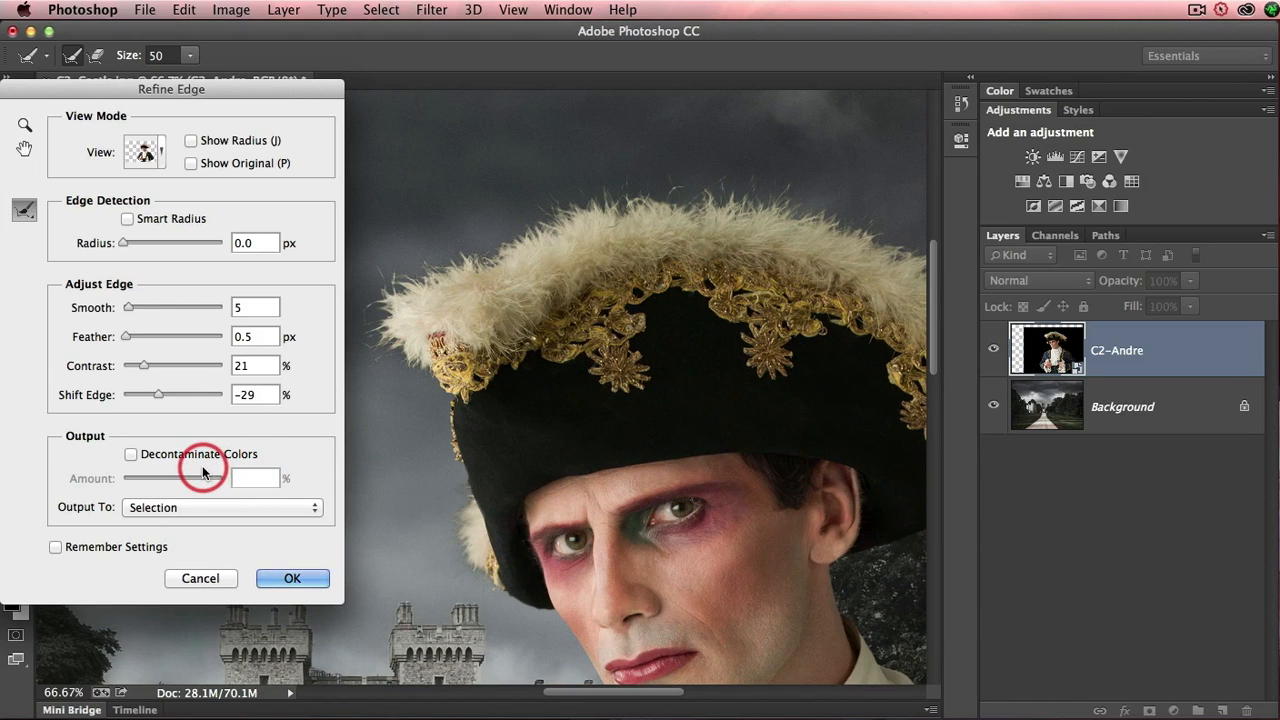
- Decontaminate the edge colors at 78% and output the refined selection to a new layer with a layer mask
{"action": "left_click", "coordinate": [132, 456]}
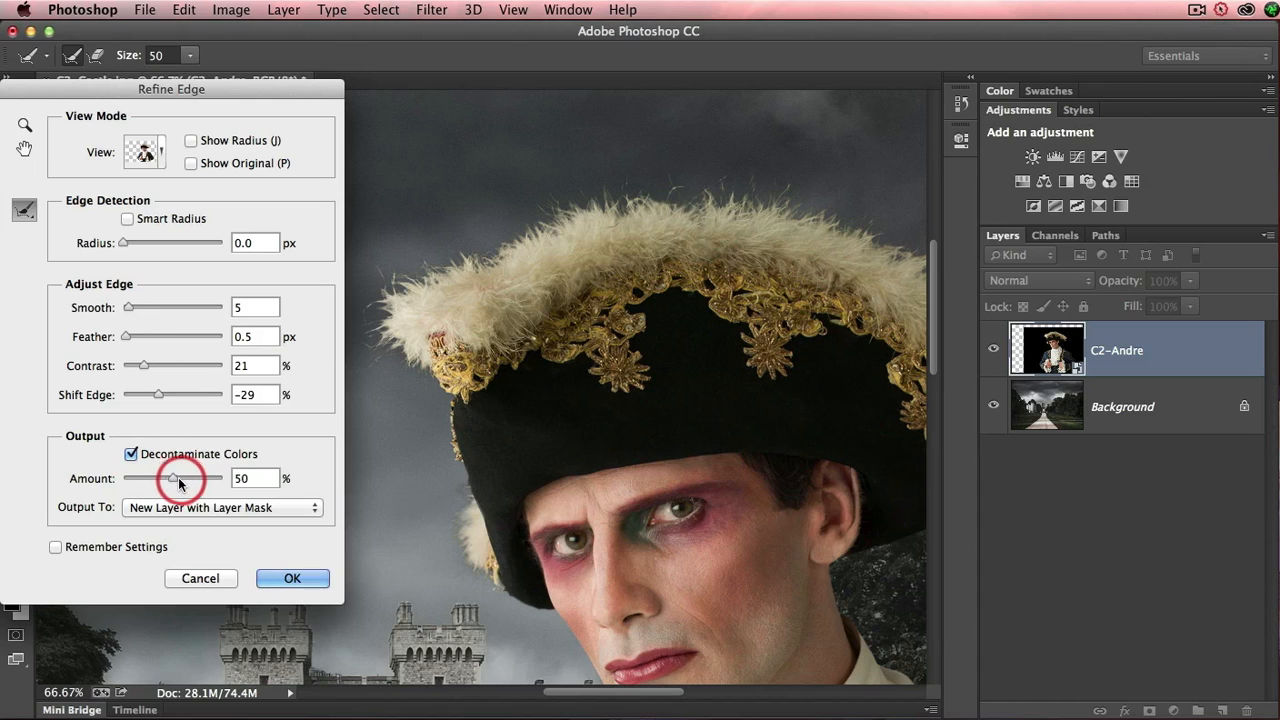
{"action": "left_click_drag", "start_coordinate": [174, 483], "coordinate": [196, 483]}
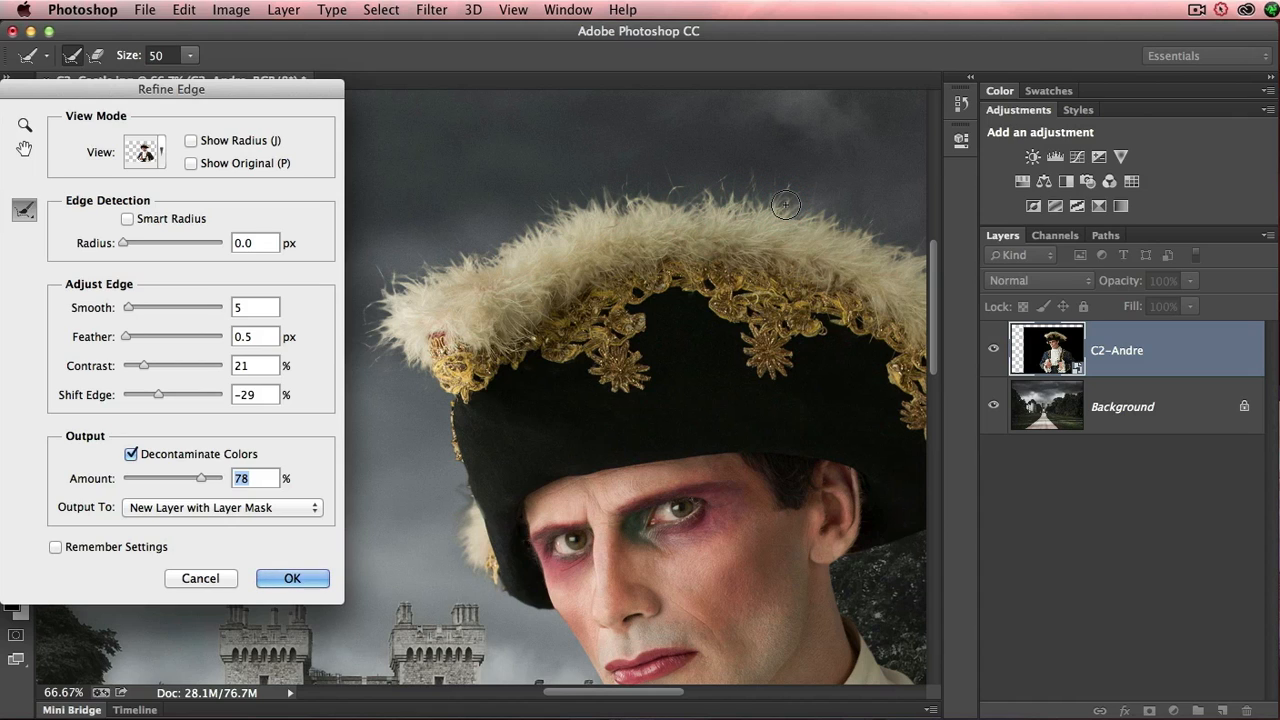
{"action": "mouse_move", "coordinate": [786, 204]}
{"action": "left_mouse_down"}
{"action": "mouse_move", "coordinate": [751, 220]}
{"action": "mouse_move", "coordinate": [530, 458]}
{"action": "mouse_move", "coordinate": [514, 496]}
{"action": "mouse_move", "coordinate": [472, 521]}
{"action": "mouse_move", "coordinate": [459, 508]}
{"action": "mouse_move", "coordinate": [442, 531]}
{"action": "mouse_move", "coordinate": [473, 578]}
{"action": "mouse_move", "coordinate": [454, 510]}
{"action": "mouse_move", "coordinate": [453, 541]}
{"action": "mouse_move", "coordinate": [496, 553]}
{"action": "mouse_move", "coordinate": [537, 470]}
{"action": "mouse_move", "coordinate": [535, 410]}
{"action": "mouse_move", "coordinate": [435, 416]}
{"action": "mouse_move", "coordinate": [452, 386]}
{"action": "mouse_move", "coordinate": [434, 343]}
{"action": "mouse_move", "coordinate": [452, 374]}
{"action": "mouse_move", "coordinate": [429, 402]}
{"action": "mouse_move", "coordinate": [452, 430]}
{"action": "mouse_move", "coordinate": [435, 357]}
{"action": "left_mouse_up"}
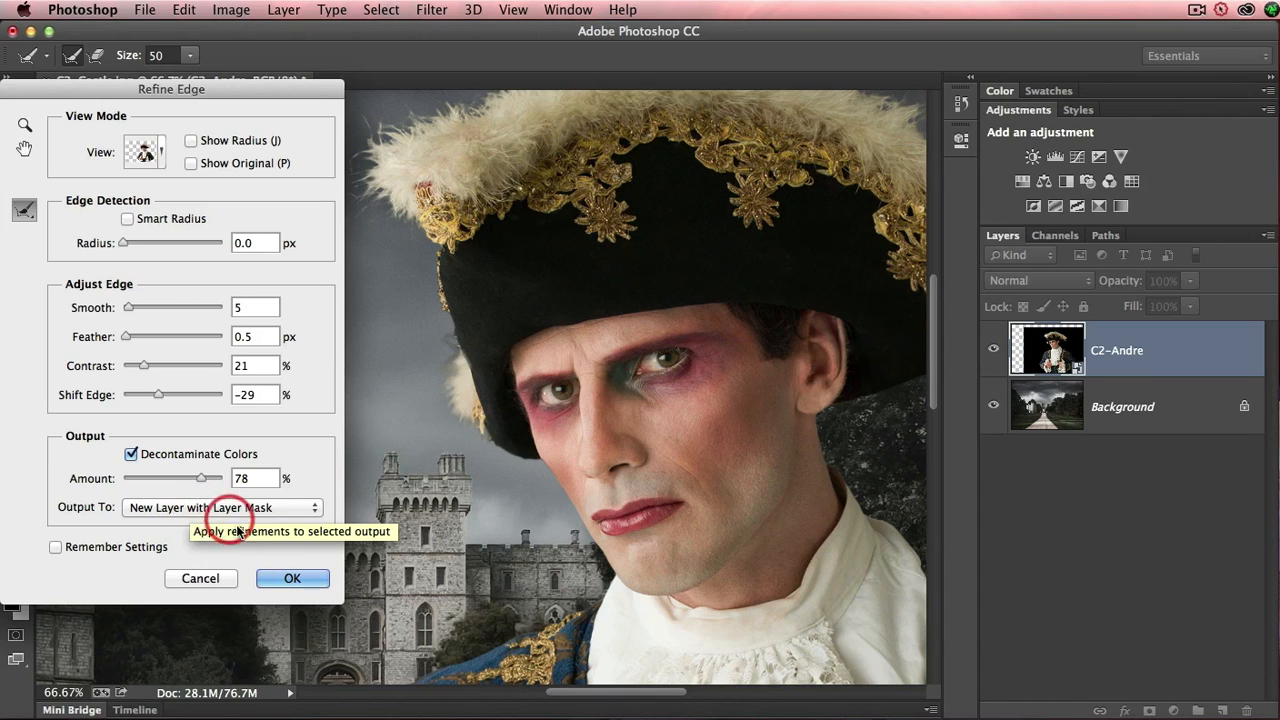
{"action": "left_click", "coordinate": [283, 579]}
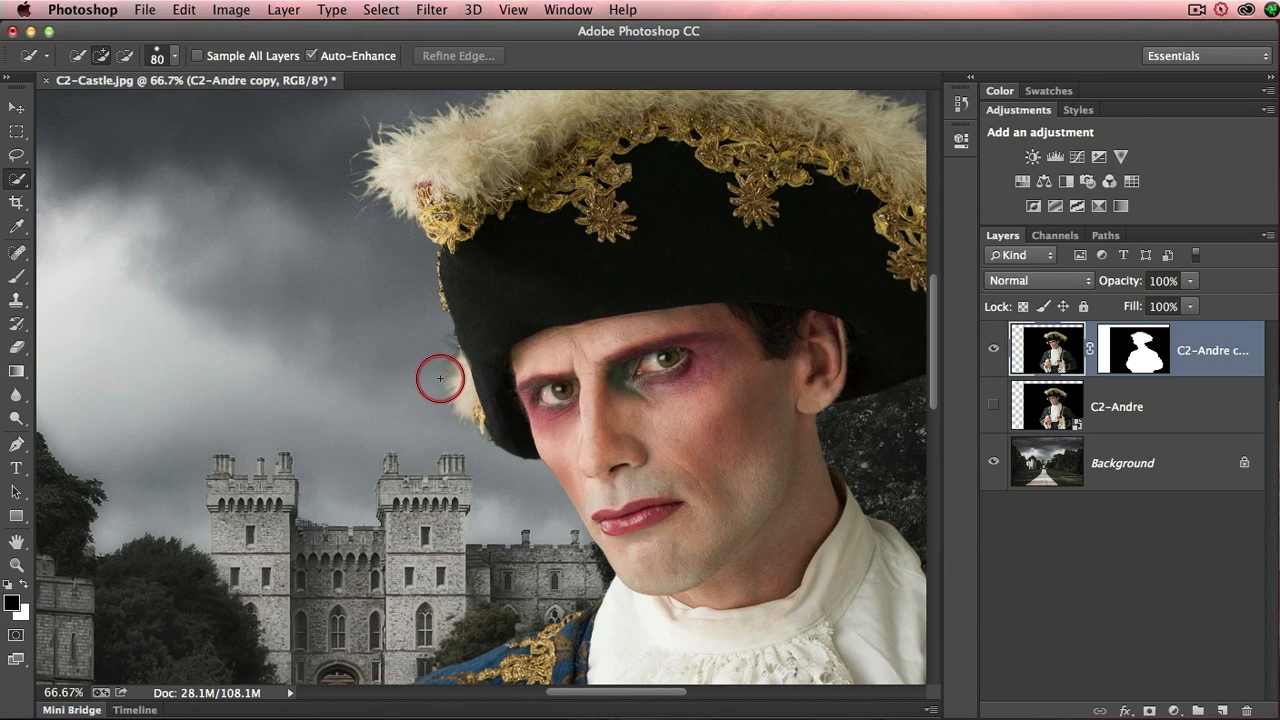
- Show the original C2-Andre layer beneath the masked copy and set its blend mode to Screen
{"action": "left_click", "coordinate": [993, 406]}
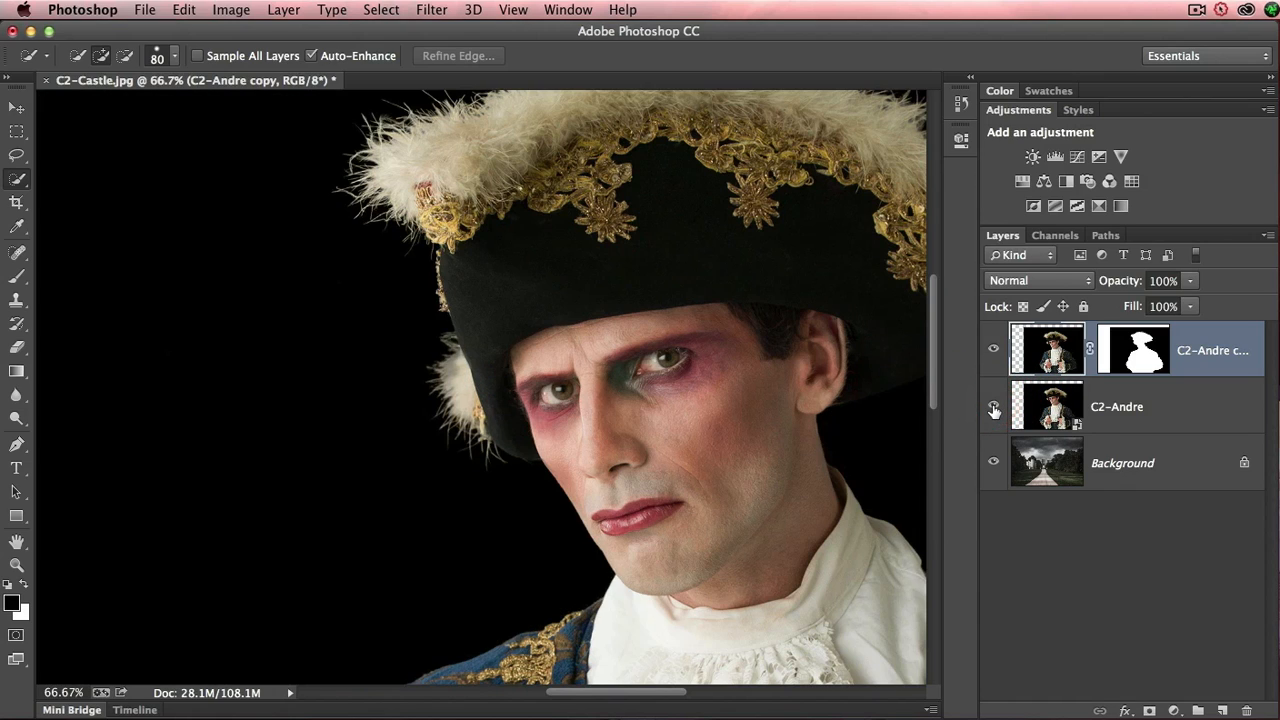
{"action": "left_click", "coordinate": [1140, 424]}
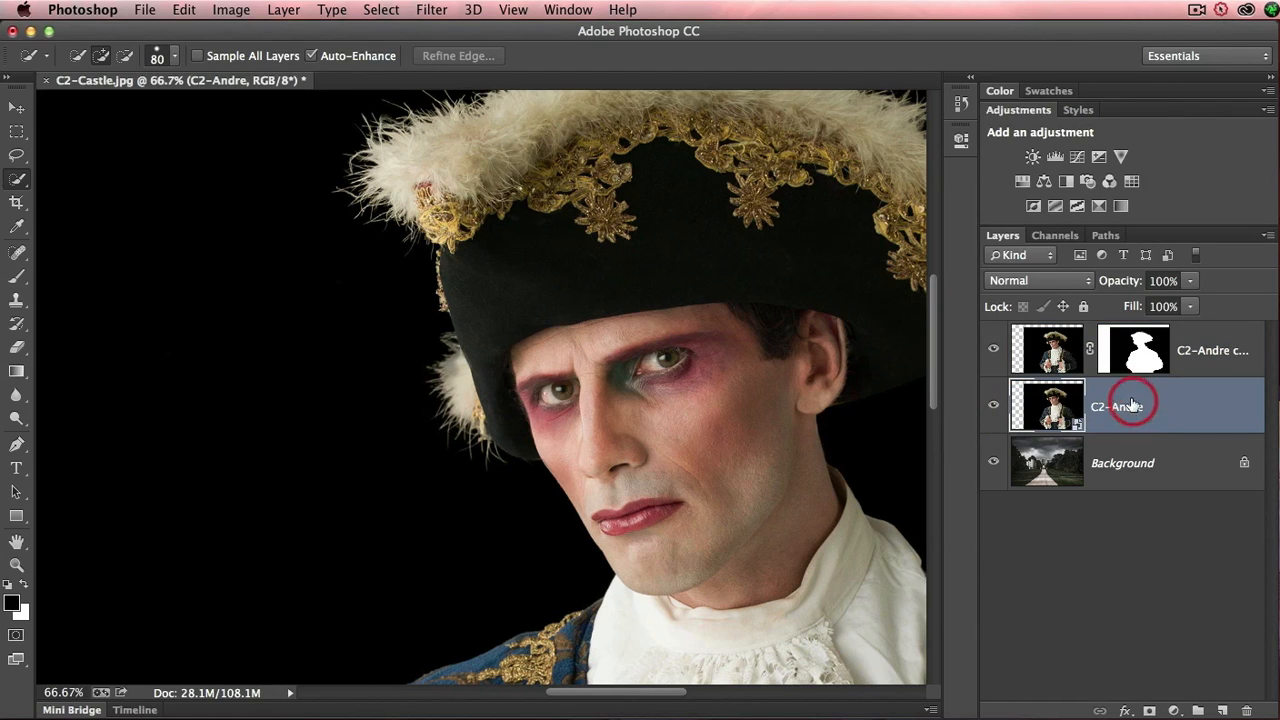
{"action": "left_click", "coordinate": [1068, 284]}
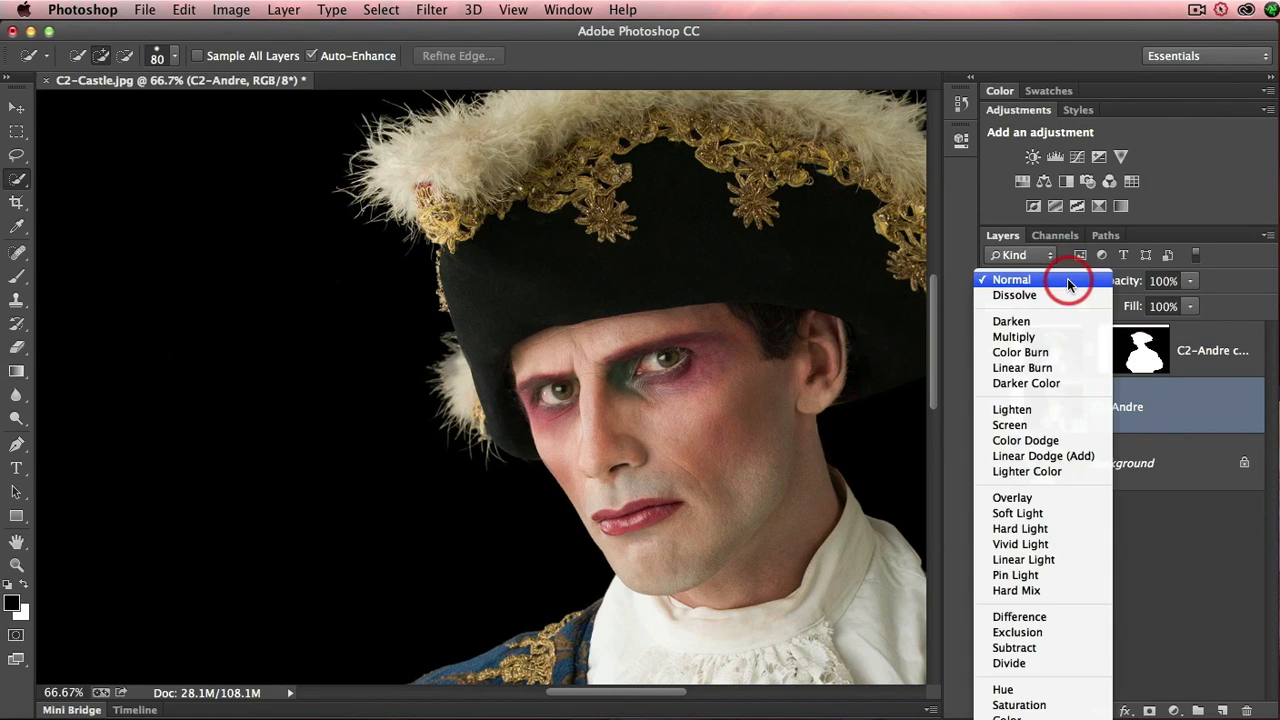
{"action": "left_click", "coordinate": [1037, 425]}
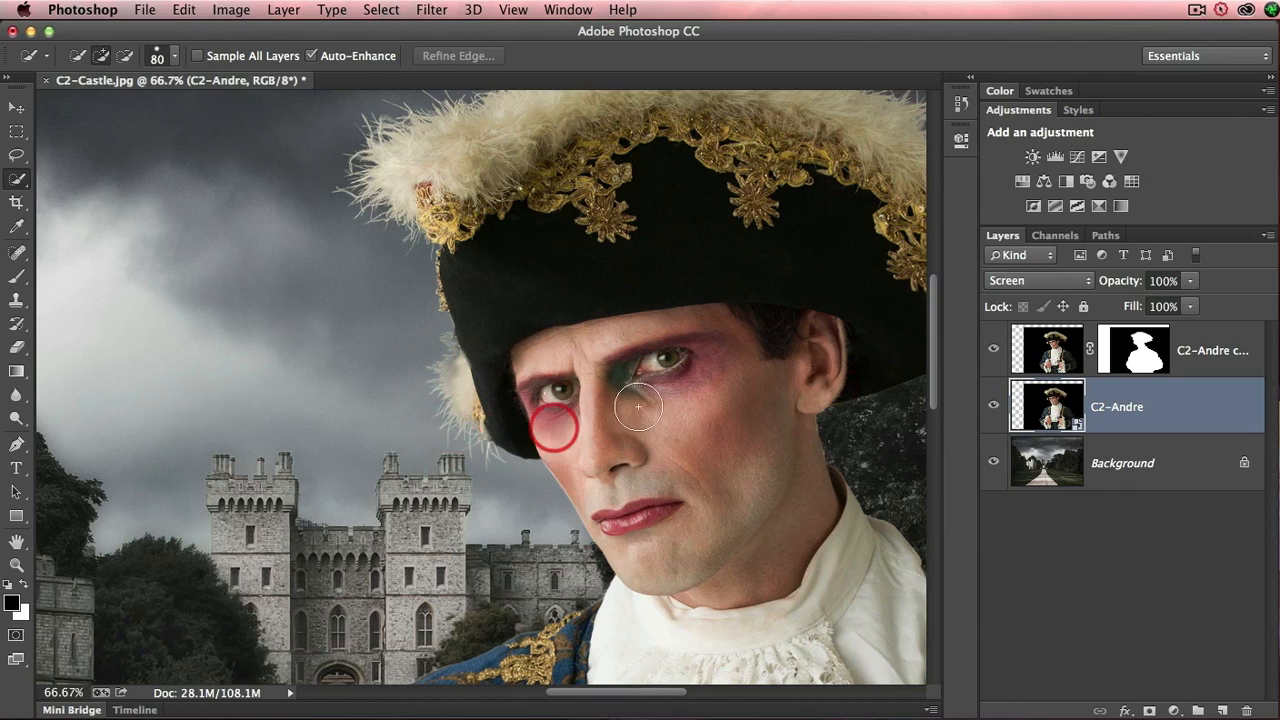
- Target the C2-Andre copy's layer mask and set up a black 35 px brush with 61% hardness
{"action": "left_click", "coordinate": [1120, 350]}
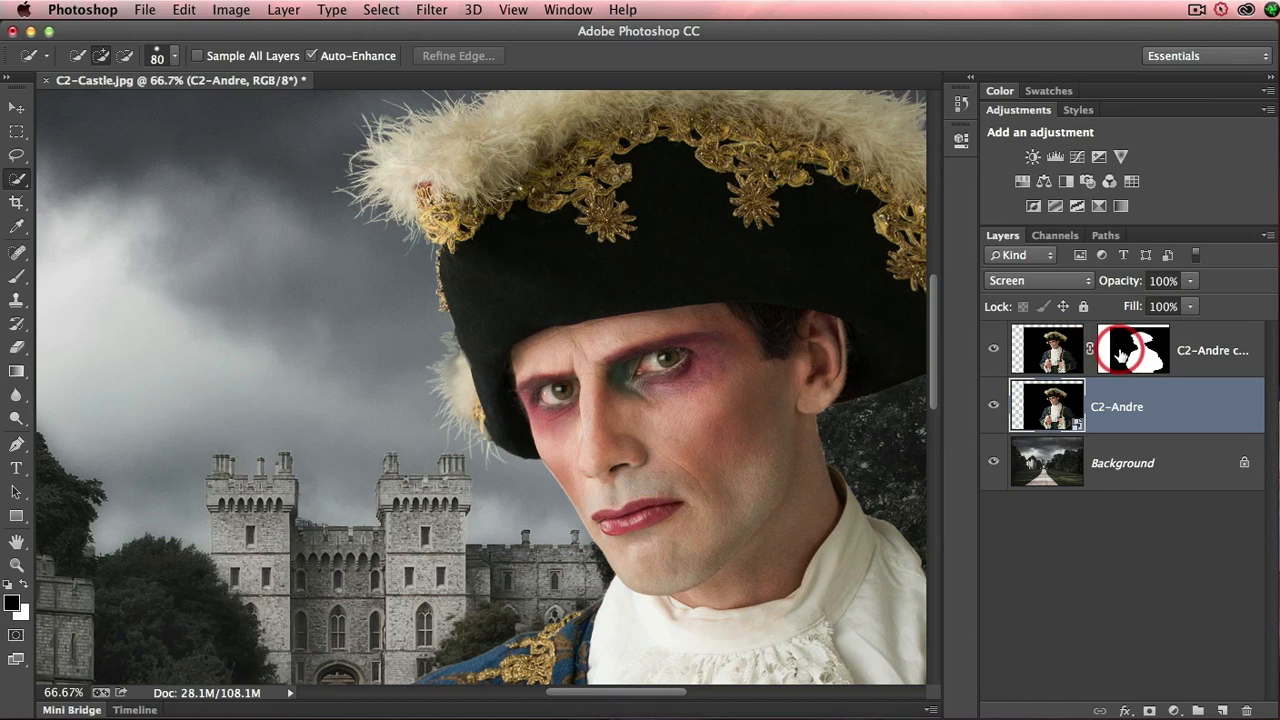
{"action": "left_click", "coordinate": [1134, 357]}
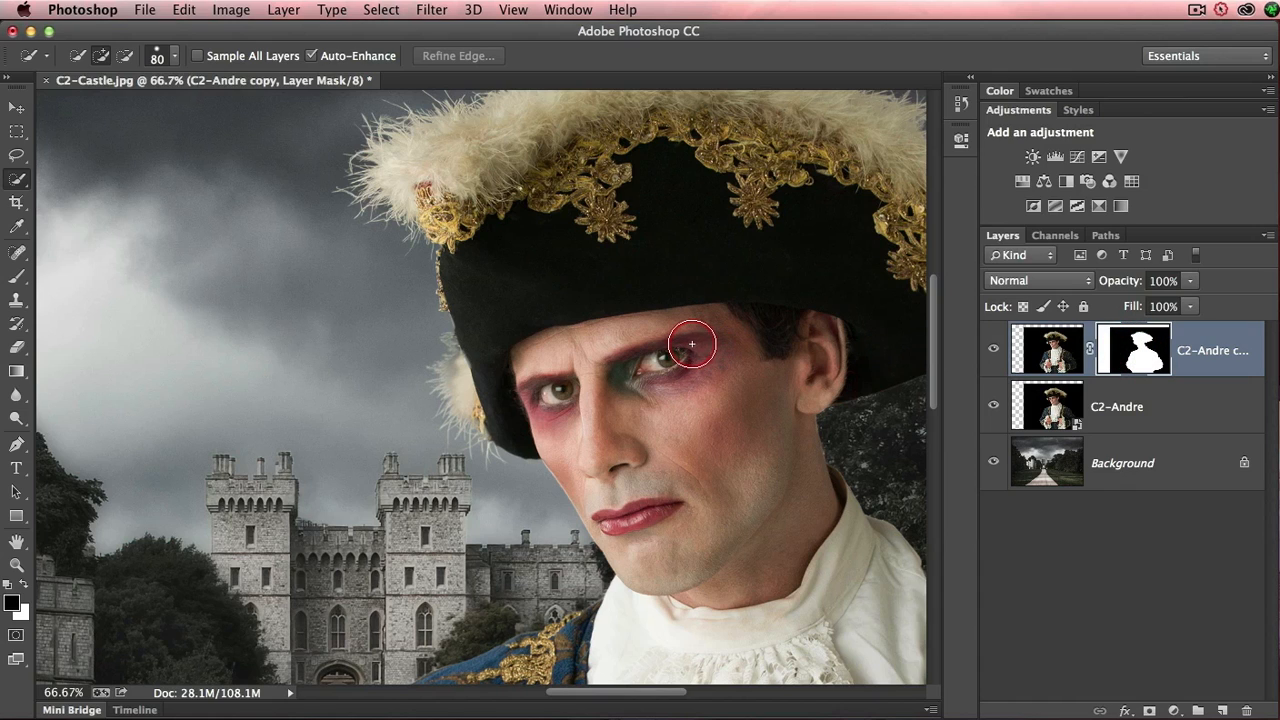
{"action": "key", "text": "b"}
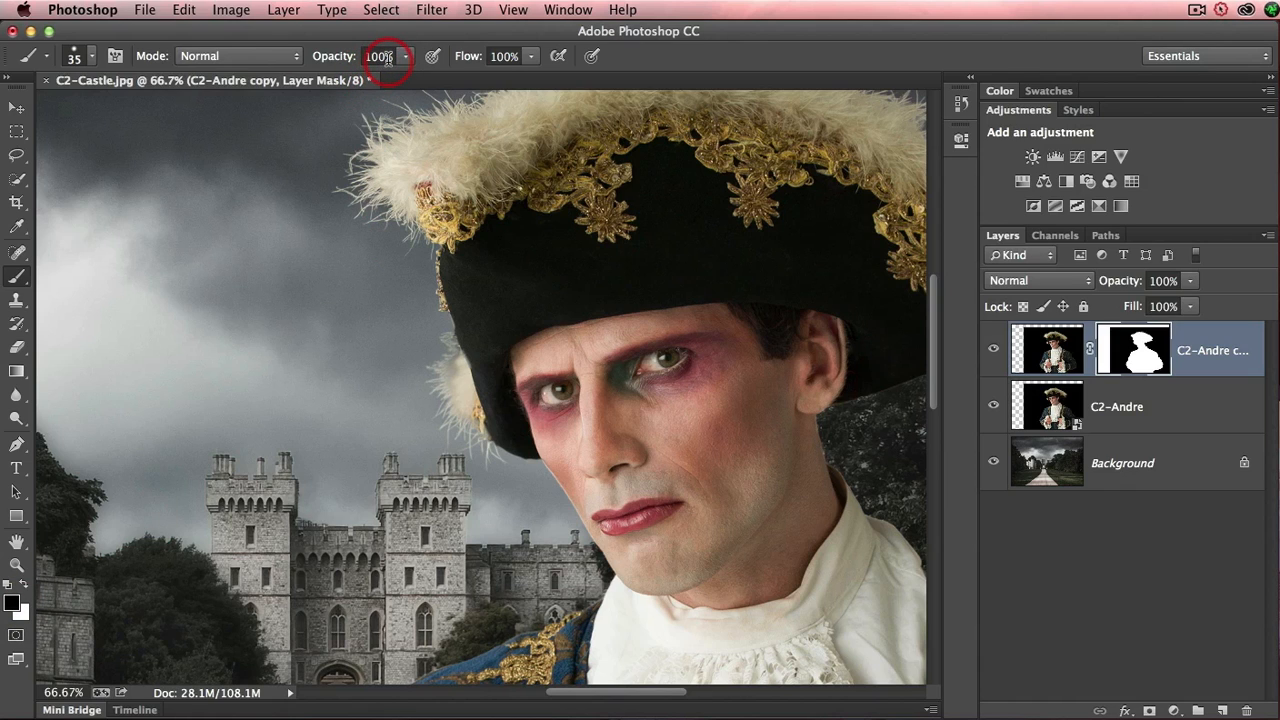
{"action": "right_click", "coordinate": [331, 364]}
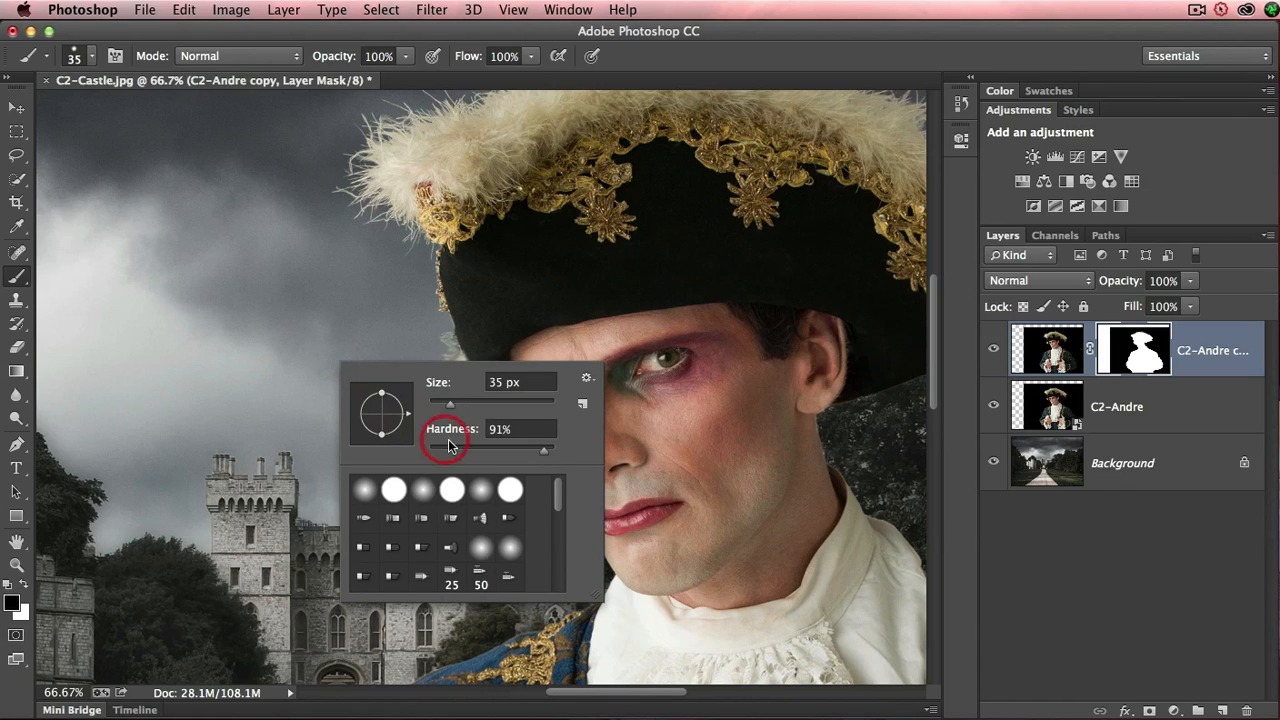
{"action": "left_click_drag", "start_coordinate": [545, 456], "coordinate": [507, 456]}
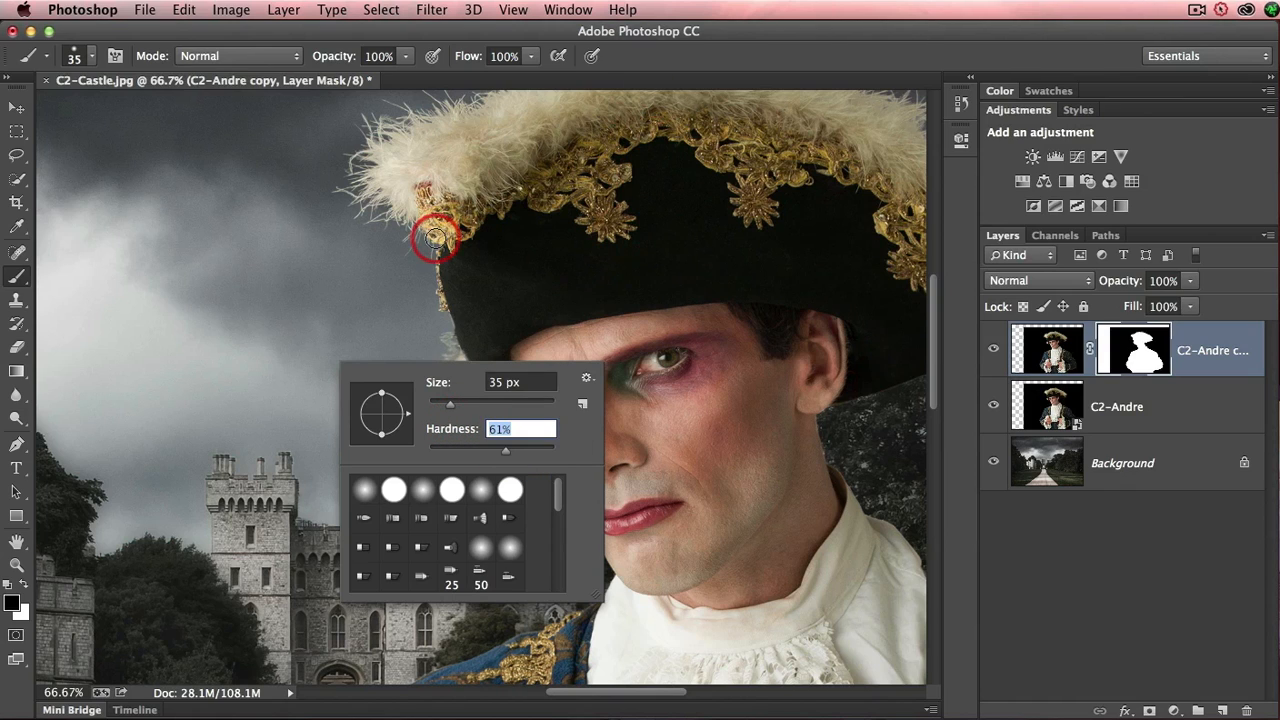
{"action": "left_click", "coordinate": [652, 58]}
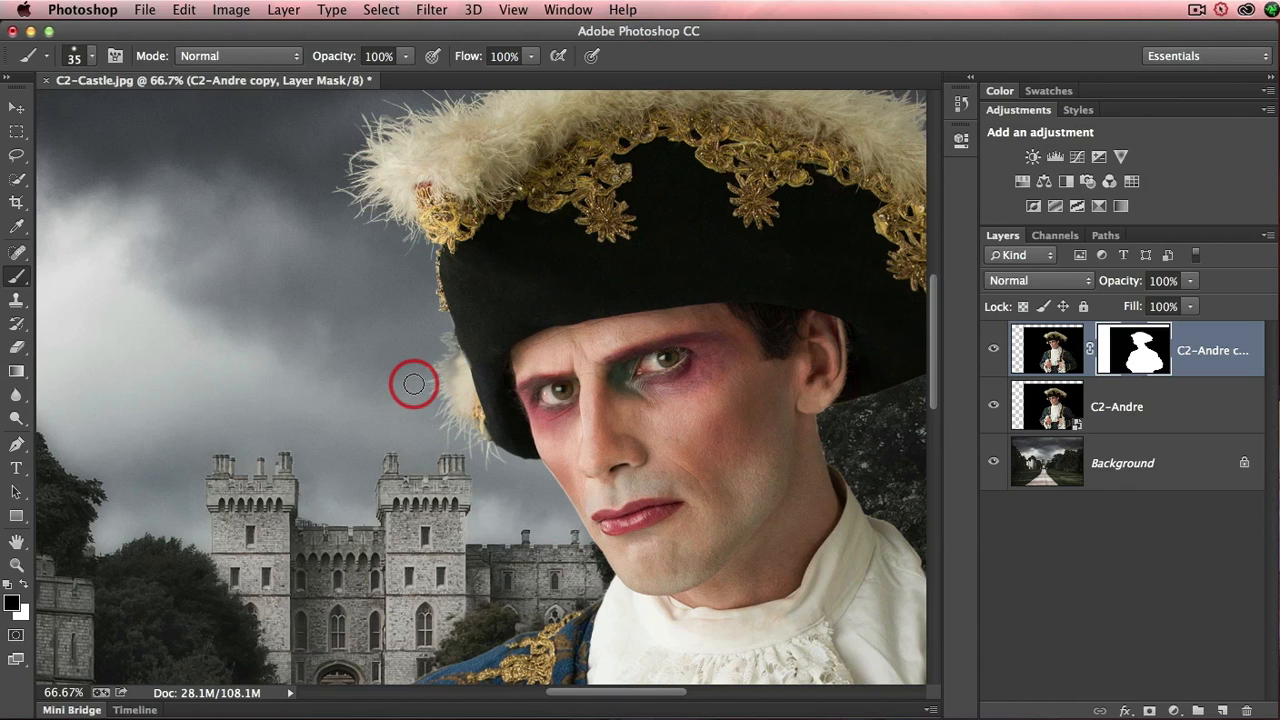
- Paint black on the copy's mask over the small feather tuft below the hat brim, enlarging the brush to 70 px
{"action": "left_click_drag", "start_coordinate": [414, 384], "coordinate": [414, 392]}
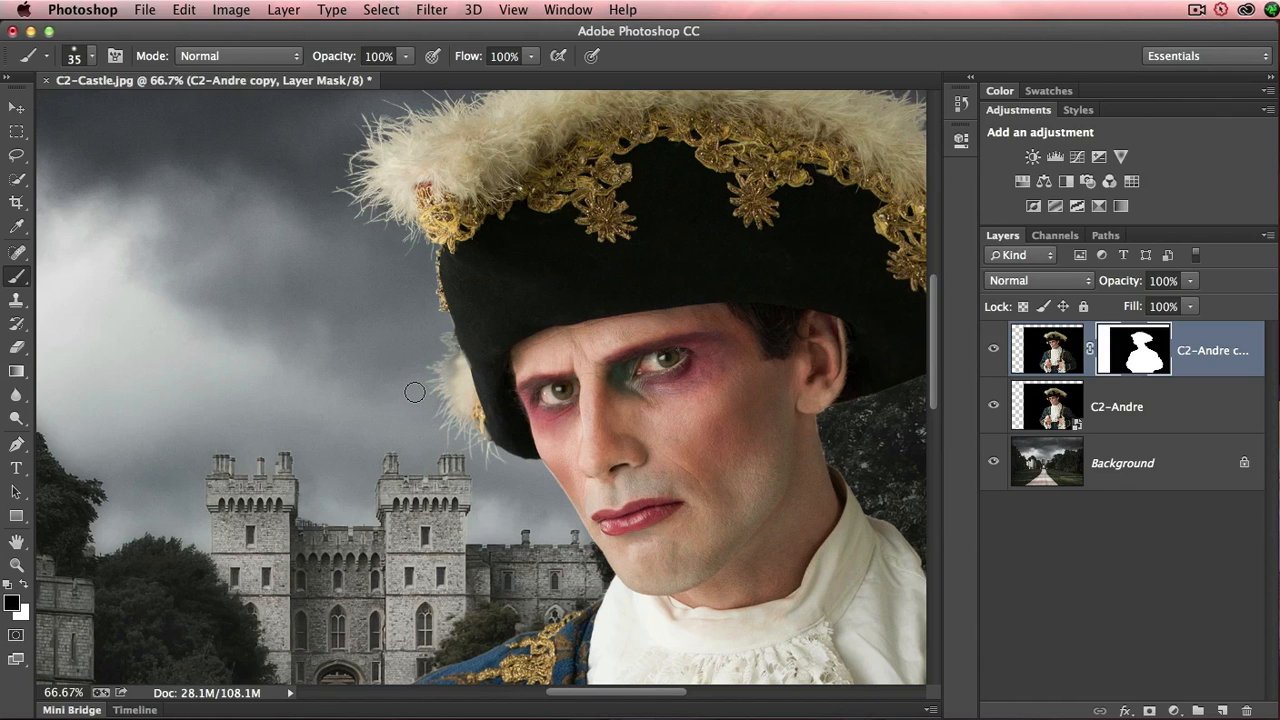
{"action": "key", "text": "bracketright"}
{"action": "key", "text": "bracketright"}
{"action": "scroll", "coordinate": [414, 392], "scroll_direction": "left", "scroll_amount": 1}
{"action": "mouse_move", "coordinate": [439, 391]}
{"action": "left_mouse_down"}
{"action": "mouse_move", "coordinate": [449, 394]}
{"action": "mouse_move", "coordinate": [443, 371]}
{"action": "mouse_move", "coordinate": [473, 374]}
{"action": "left_mouse_up"}
{"action": "key", "text": "bracketright"}
{"action": "key", "text": "bracketright"}
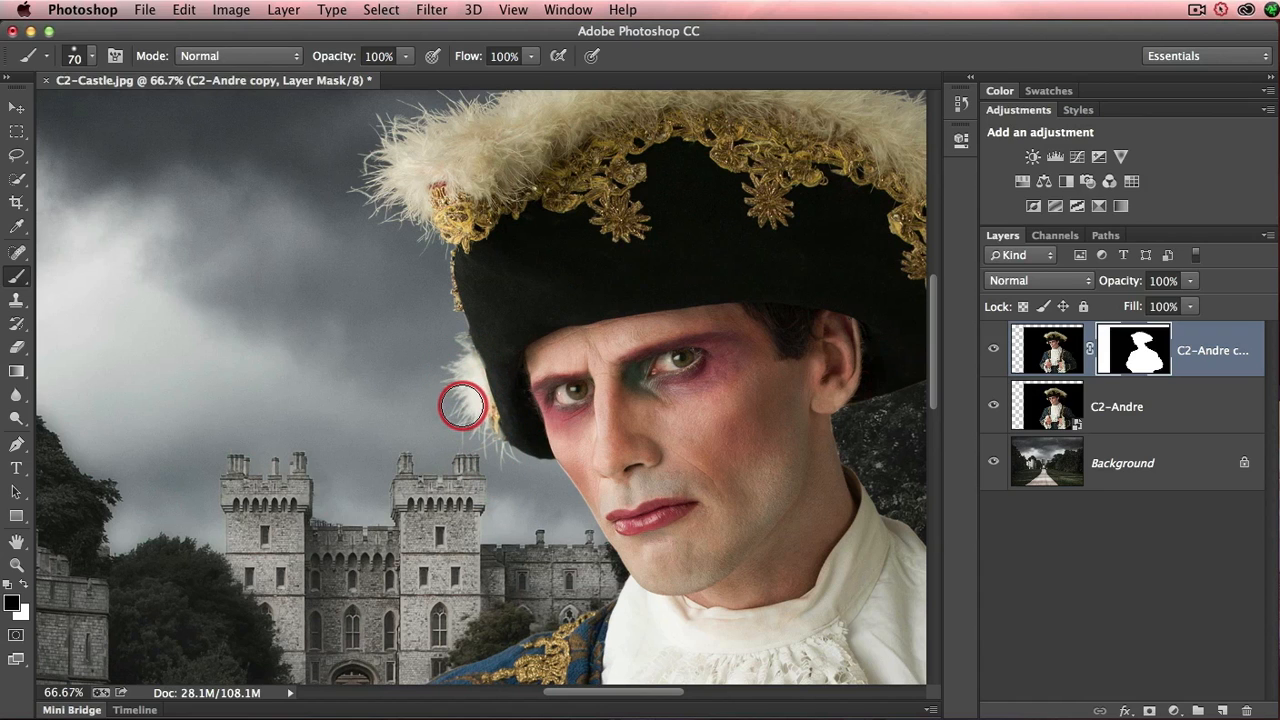
- Brush black at size 90 on the copy's mask along the upper edge of the hat's feathered trim
{"action": "left_click_drag", "start_coordinate": [414, 220], "coordinate": [307, 386]}
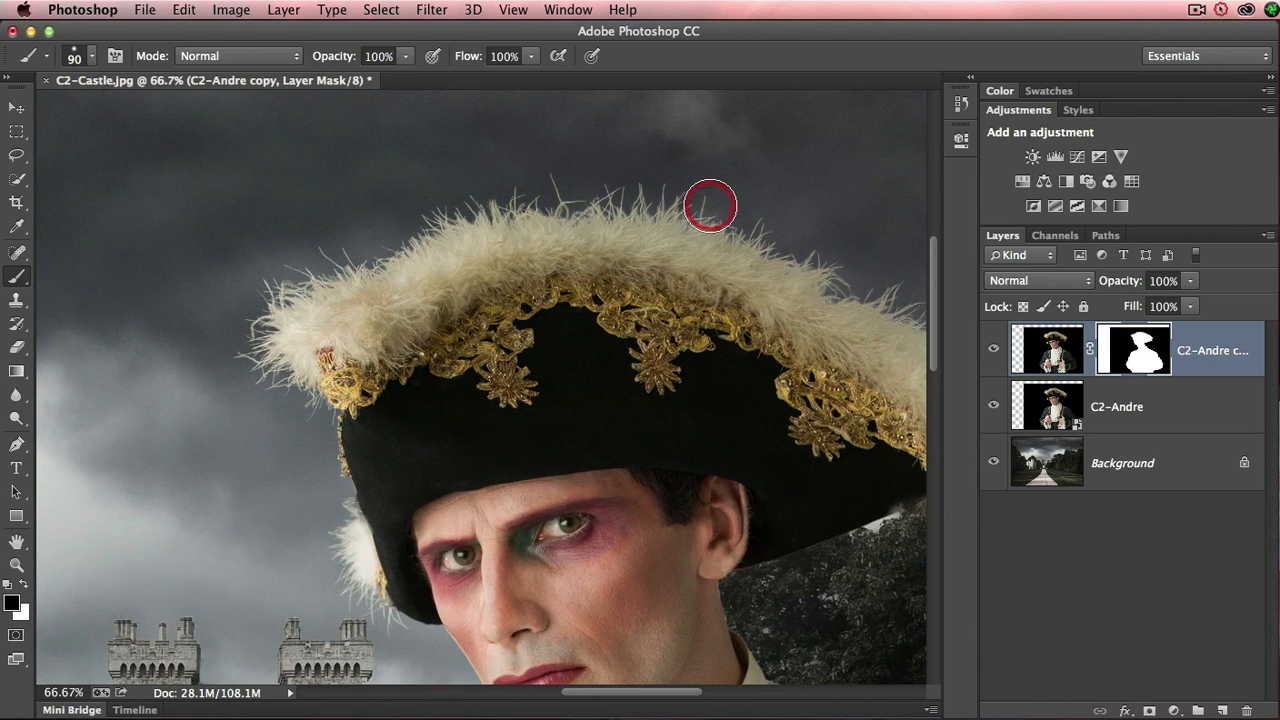
{"action": "mouse_move", "coordinate": [710, 206]}
{"action": "left_mouse_down"}
{"action": "mouse_move", "coordinate": [677, 206]}
{"action": "mouse_move", "coordinate": [746, 211]}
{"action": "mouse_move", "coordinate": [720, 243]}
{"action": "mouse_move", "coordinate": [720, 218]}
{"action": "mouse_move", "coordinate": [694, 223]}
{"action": "left_mouse_up"}
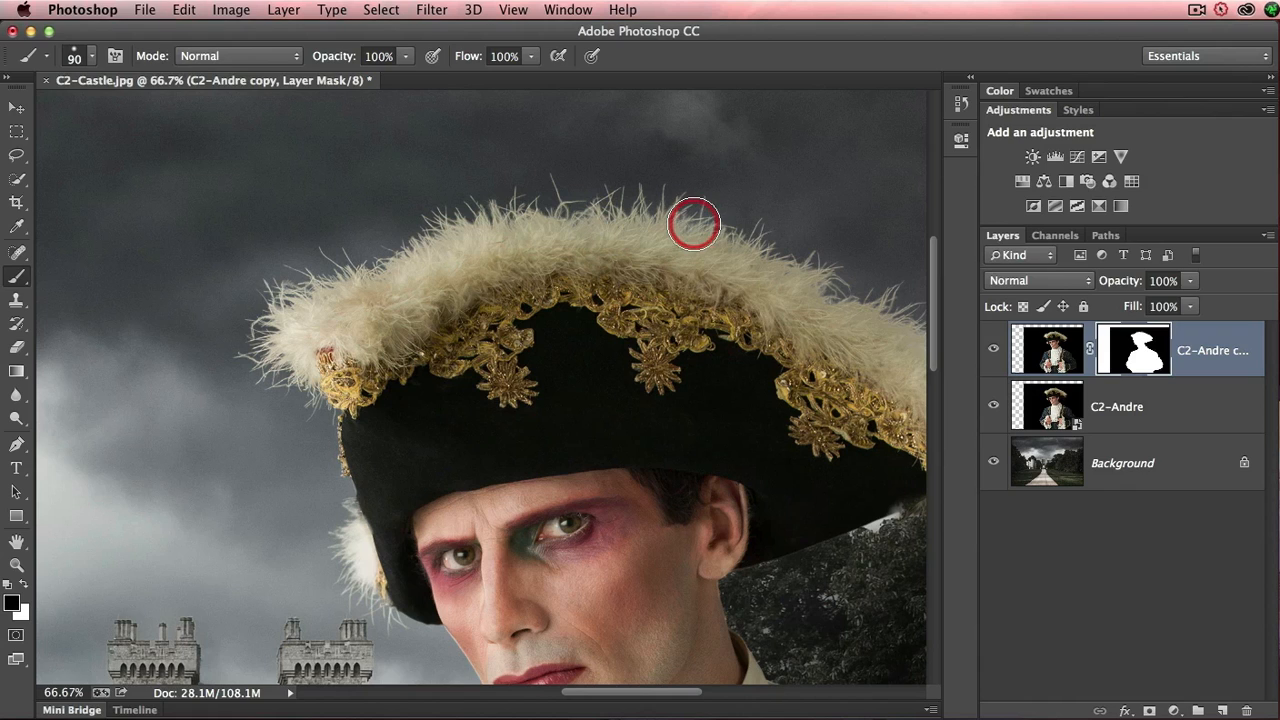
{"action": "mouse_move", "coordinate": [694, 224]}
{"action": "left_mouse_down"}
{"action": "mouse_move", "coordinate": [714, 209]}
{"action": "mouse_move", "coordinate": [721, 225]}
{"action": "mouse_move", "coordinate": [718, 211]}
{"action": "mouse_move", "coordinate": [657, 194]}
{"action": "left_mouse_up"}
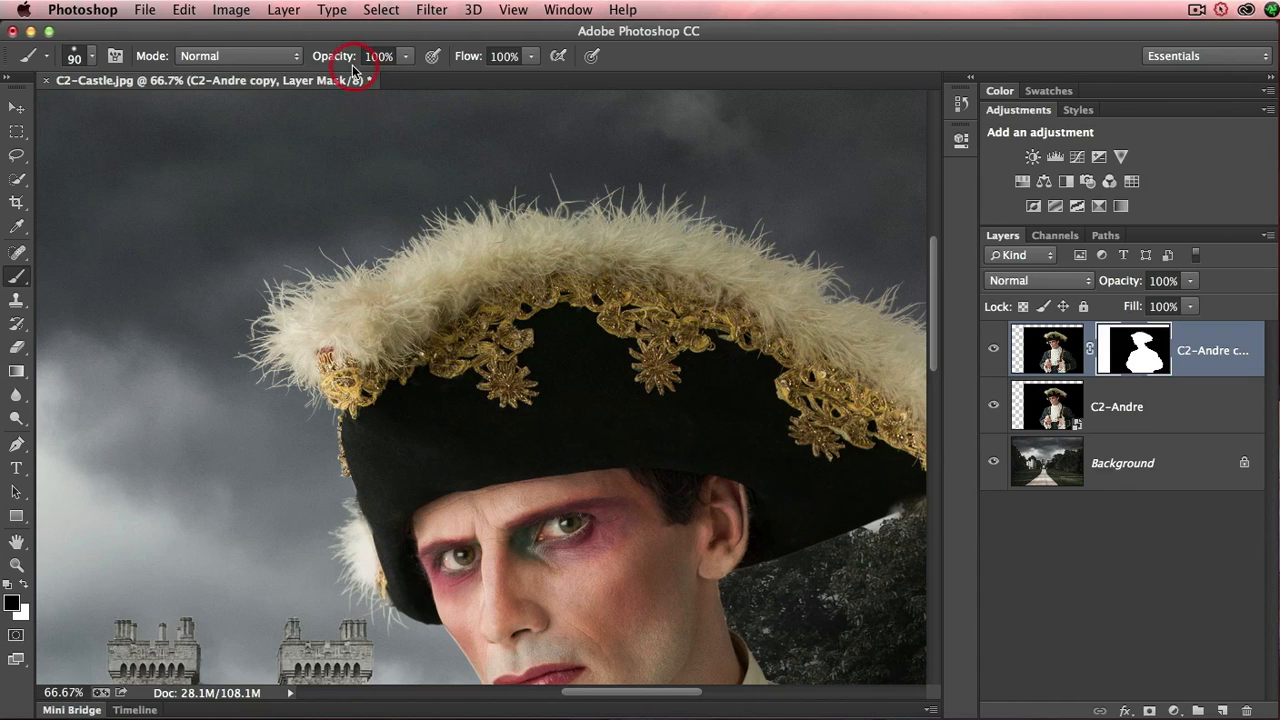
- Soften the mask brush to 57% opacity and 0% hardness and go over the hat's feathered edge
{"action": "left_click_drag", "start_coordinate": [356, 57], "coordinate": [309, 58]}
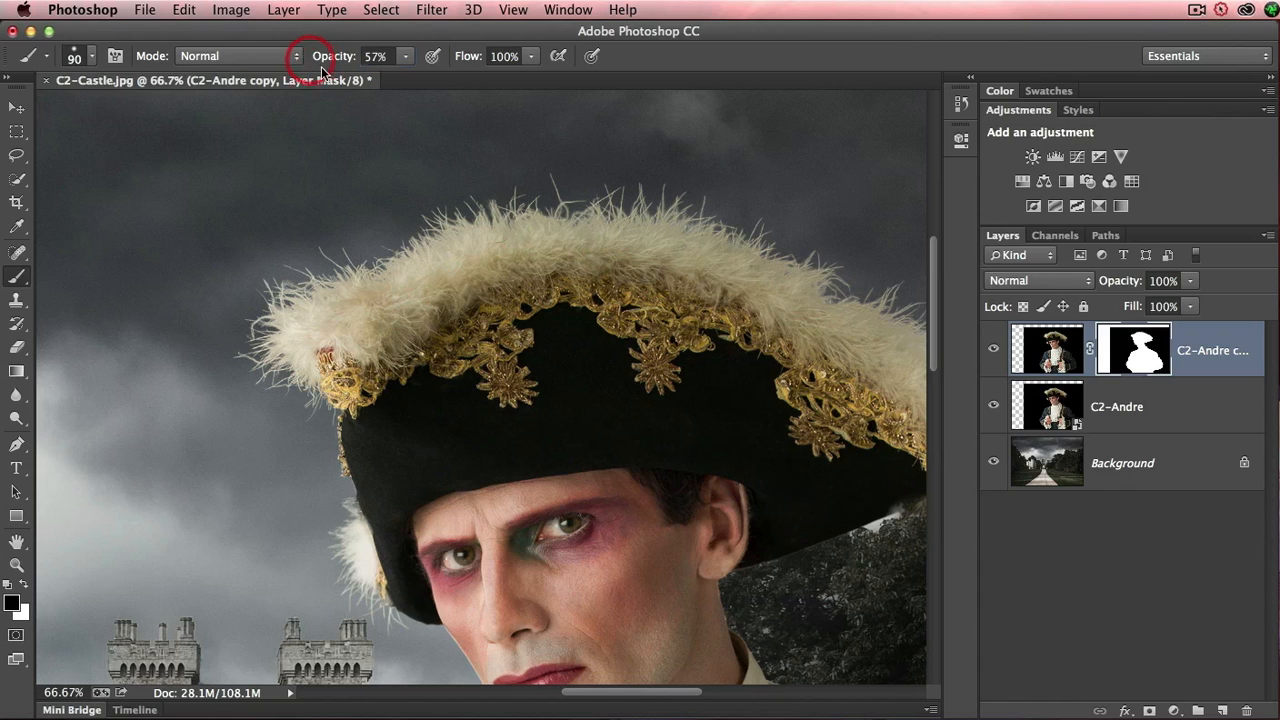
{"action": "right_click", "coordinate": [456, 167]}
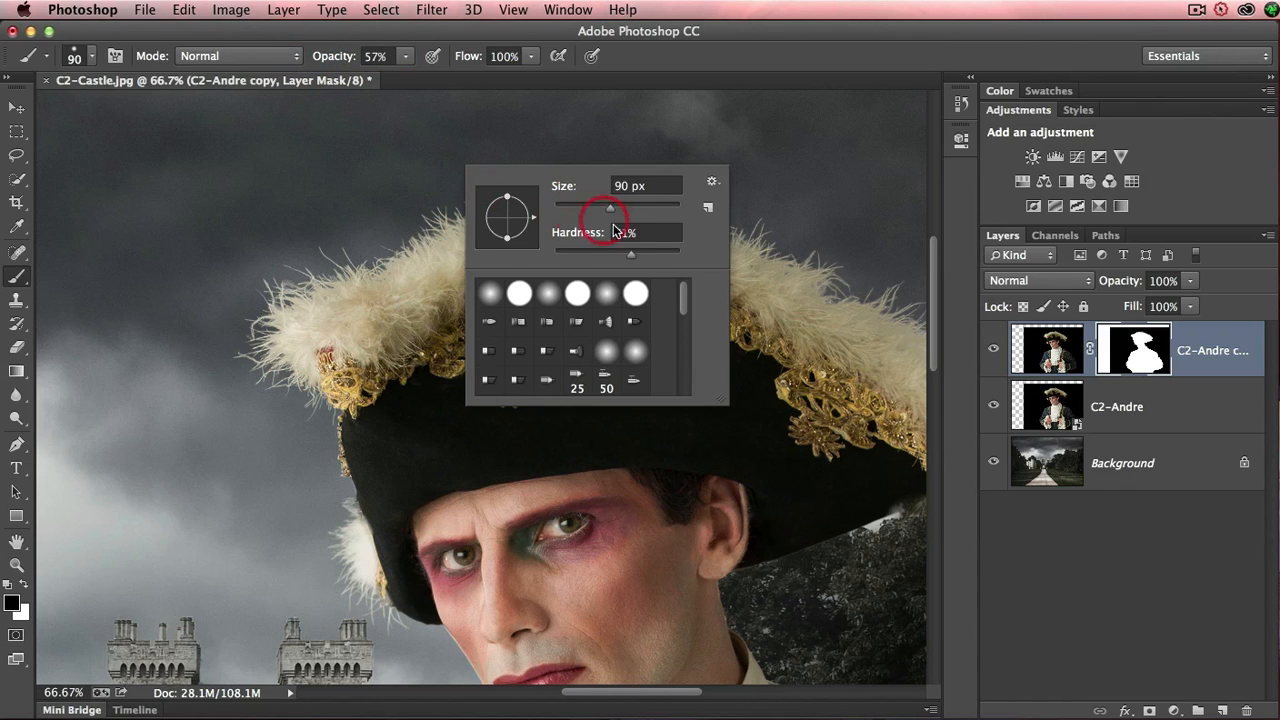
{"action": "left_click_drag", "start_coordinate": [631, 254], "coordinate": [545, 257]}
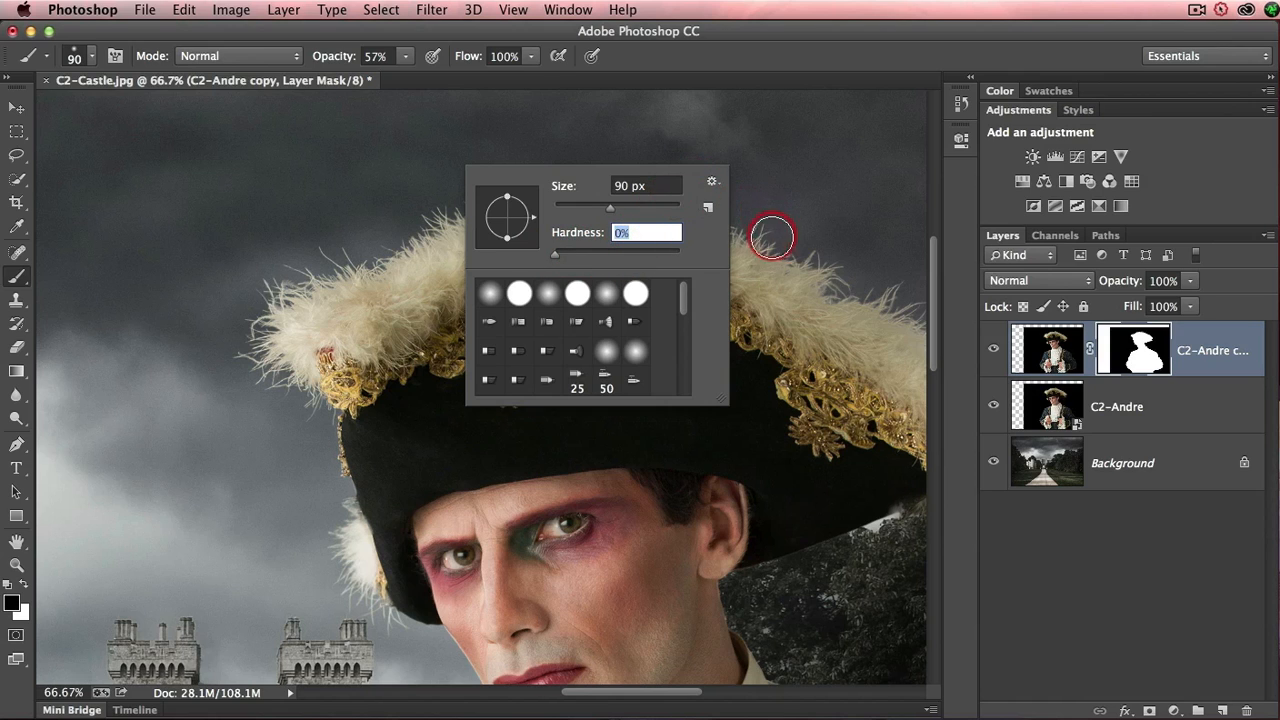
{"action": "key", "text": "Return"}
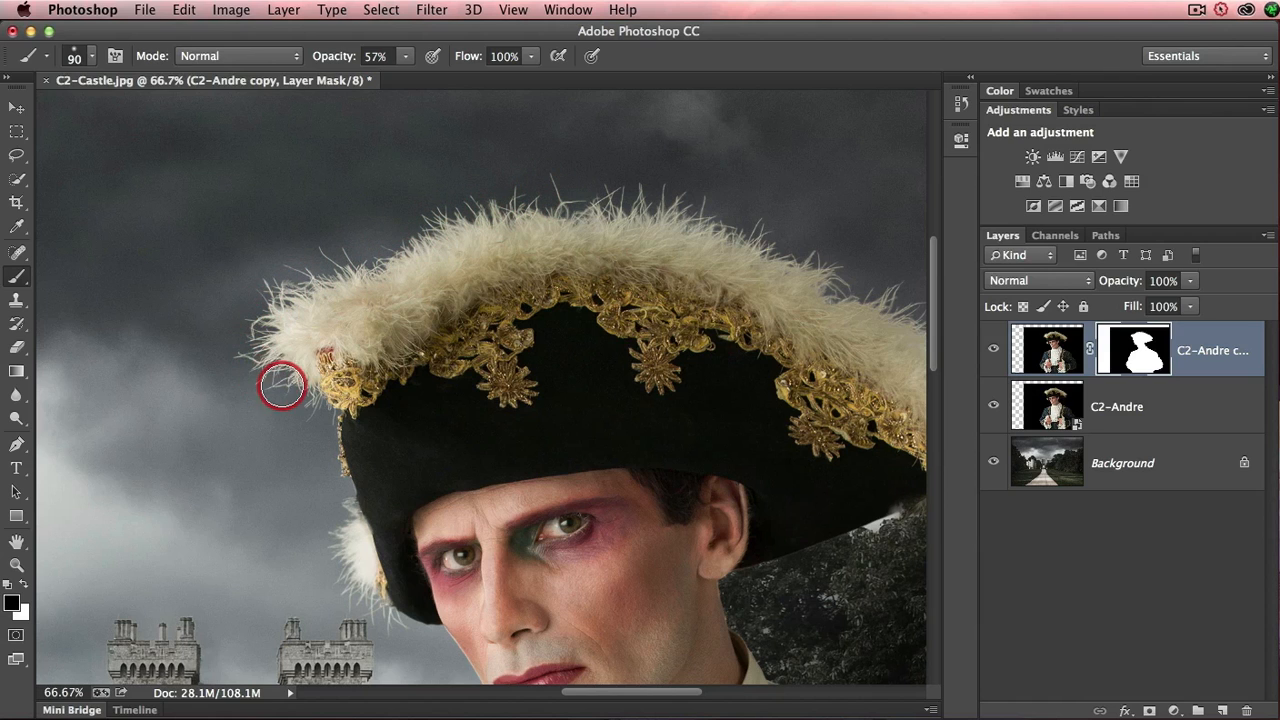
{"action": "scroll", "coordinate": [667, 287], "scroll_direction": "up", "scroll_amount": 10}
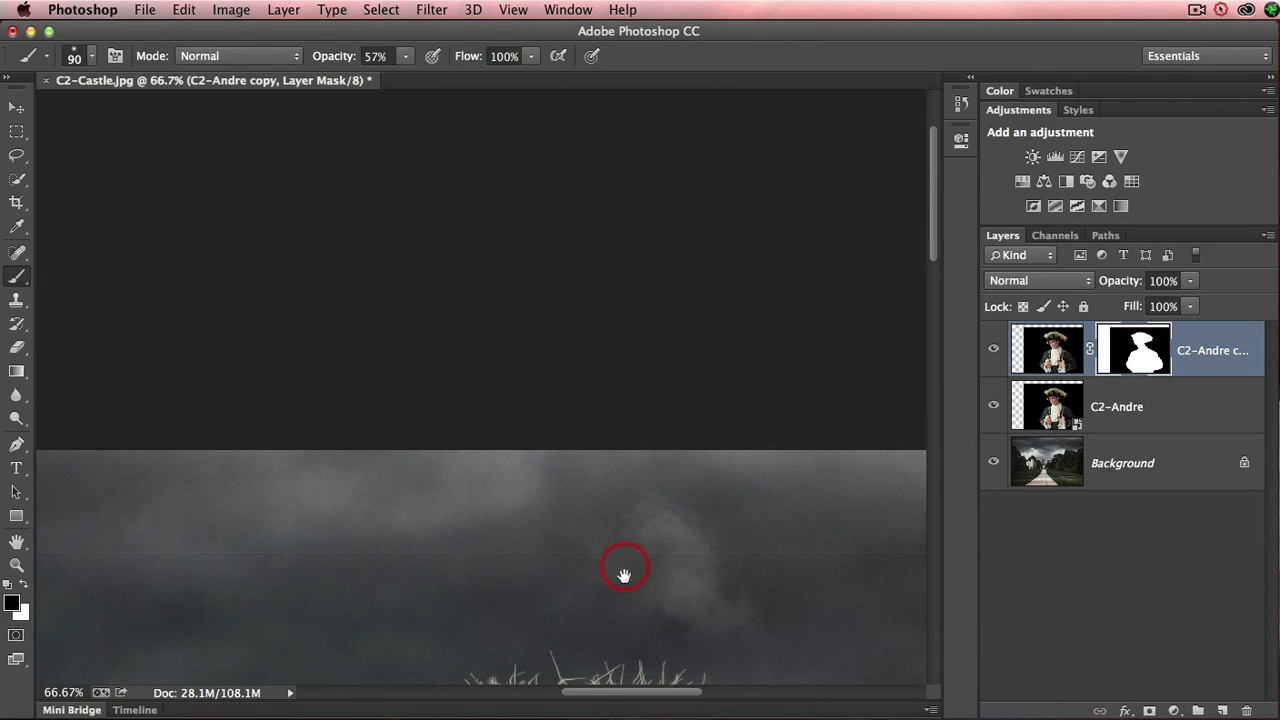
{"action": "left_click_drag", "start_coordinate": [623, 571], "coordinate": [573, 103]}
{"action": "left_click_drag", "start_coordinate": [549, 334], "coordinate": [591, 306]}
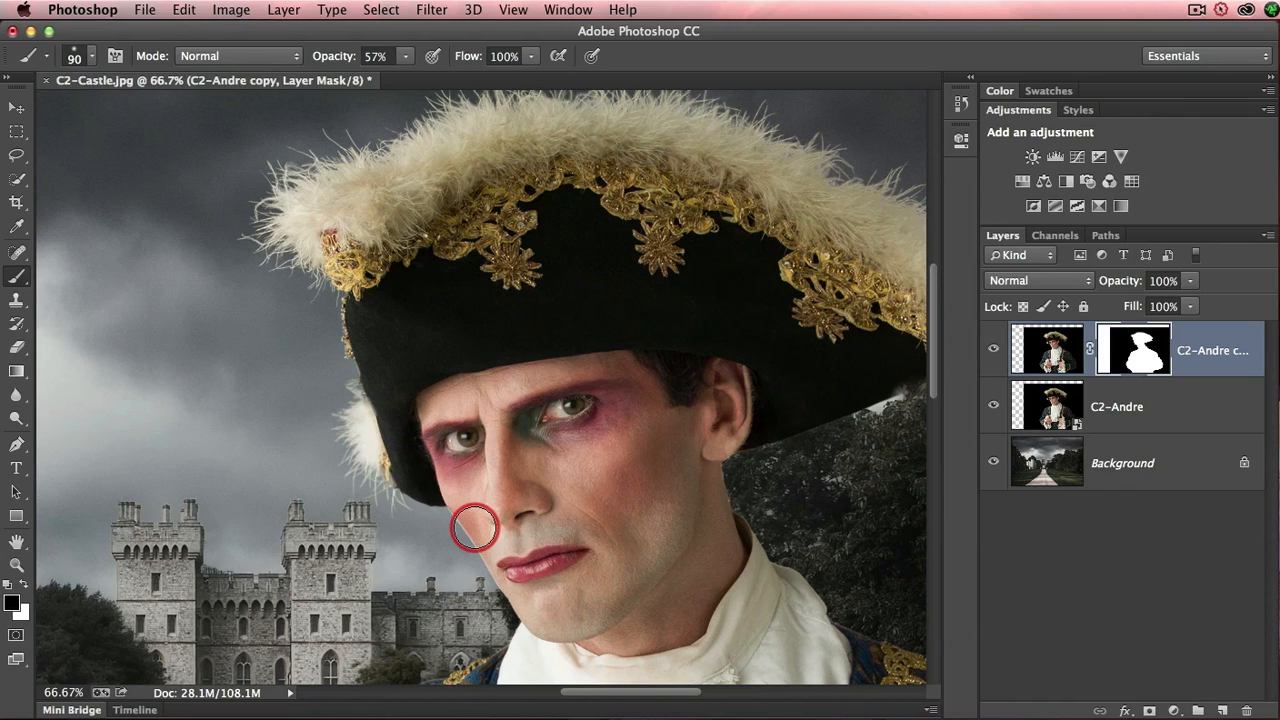
- Add a layer mask to the C2-Andre layer and paint it black at 100% brush opacity along the man's cheek, neck and the hat's underside
{"action": "left_click", "coordinate": [1115, 423]}
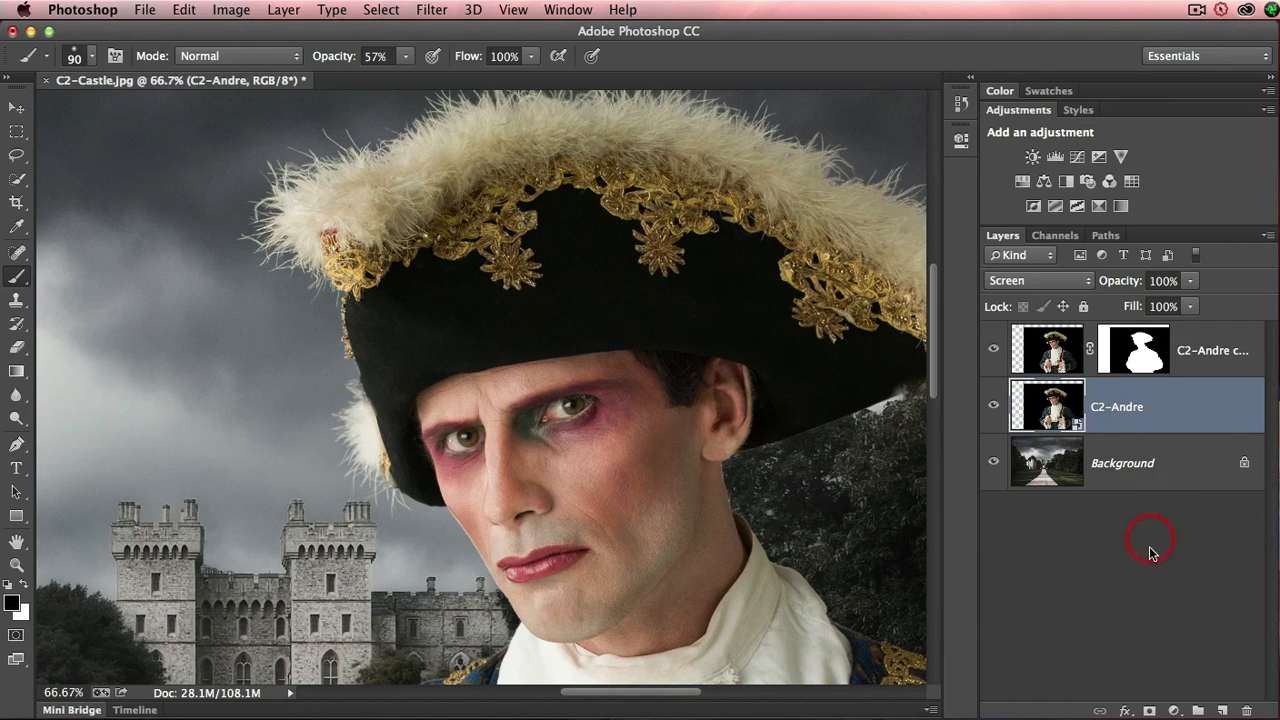
{"action": "left_click", "coordinate": [1150, 710]}
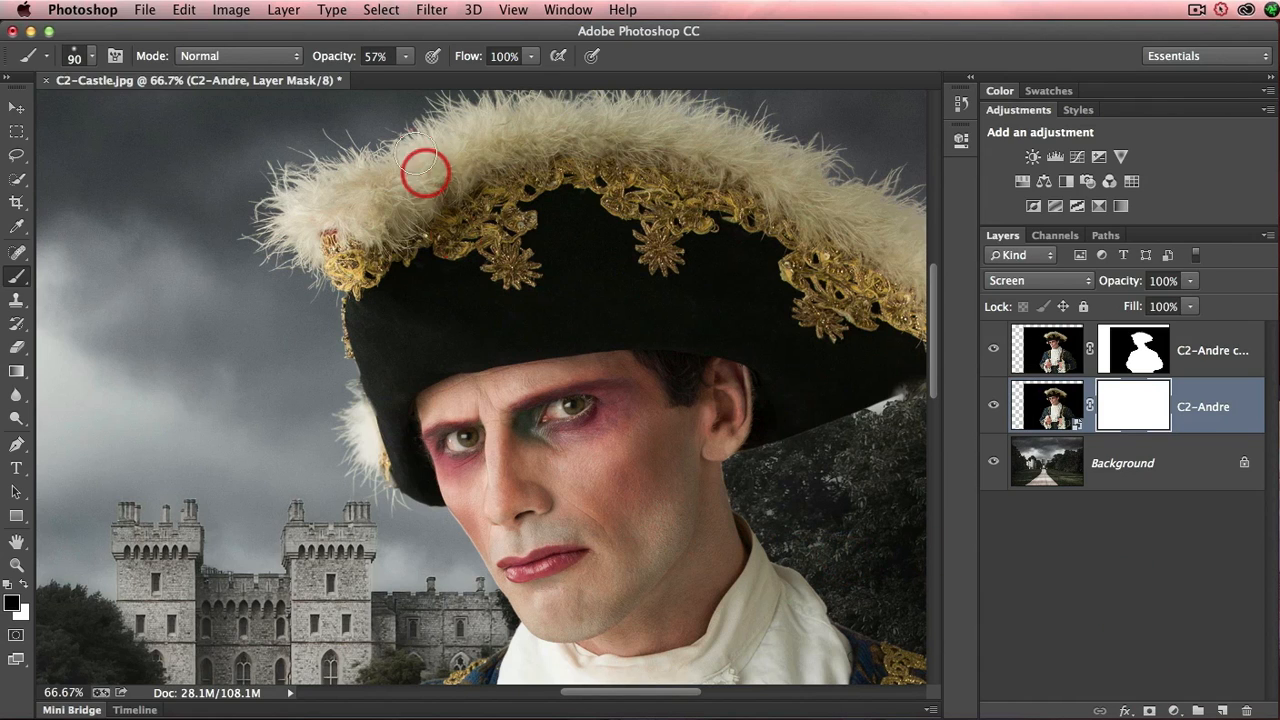
{"action": "left_click_drag", "start_coordinate": [334, 57], "coordinate": [412, 60]}
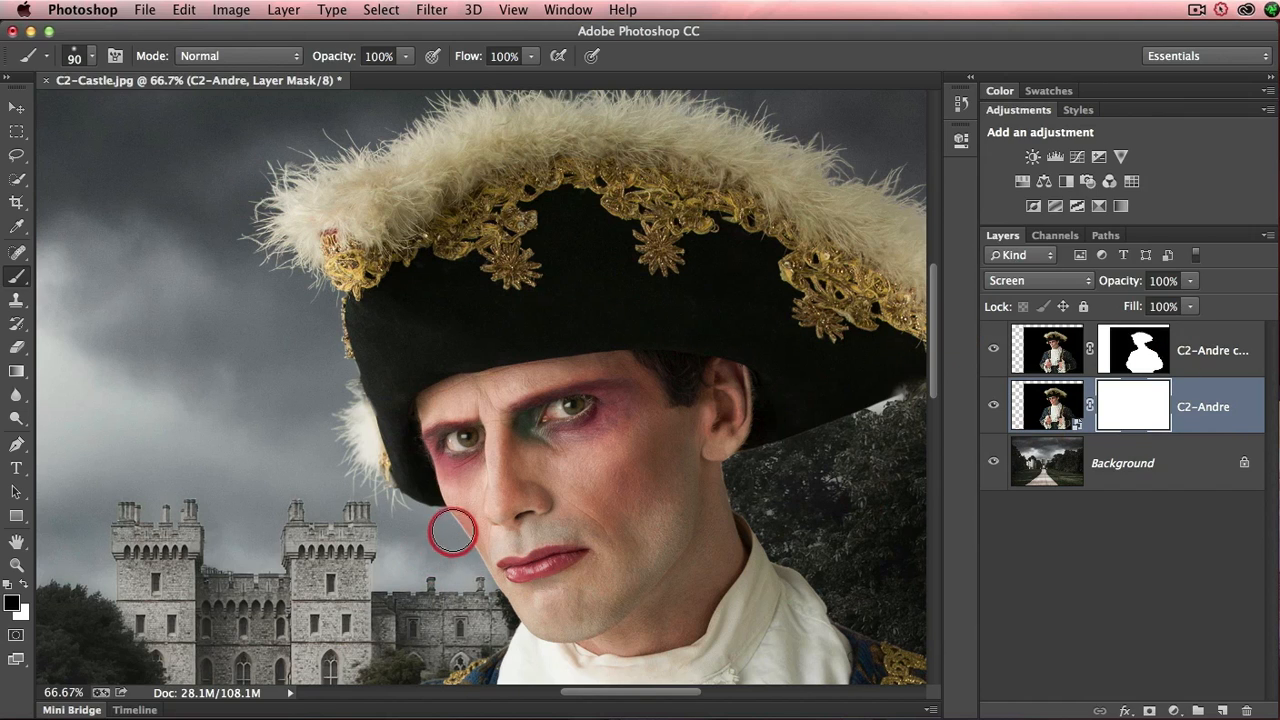
{"action": "left_click_drag", "start_coordinate": [461, 535], "coordinate": [503, 615]}
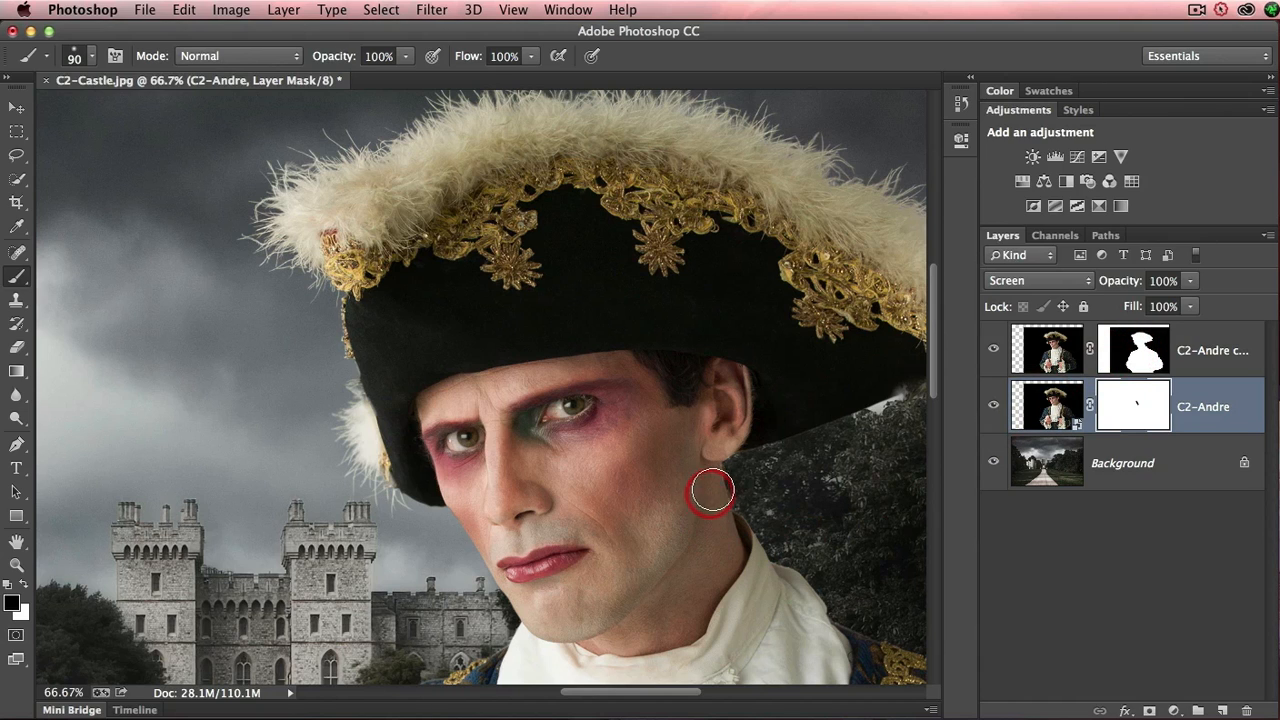
{"action": "left_click_drag", "start_coordinate": [720, 483], "coordinate": [797, 543]}
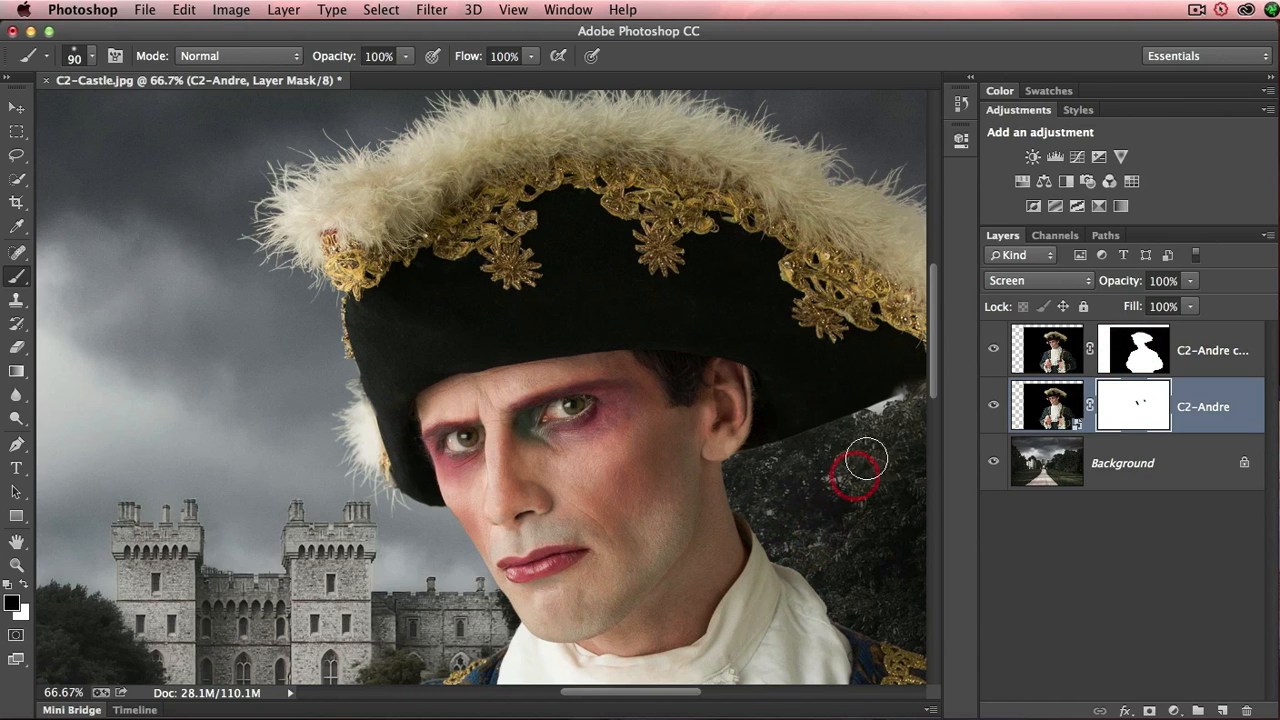
{"action": "left_click_drag", "start_coordinate": [852, 426], "coordinate": [743, 456]}
- Paint black on the C2-Andre layer's mask along the outer edges of both coat shoulders
{"action": "left_click_drag", "start_coordinate": [639, 560], "coordinate": [631, 294]}
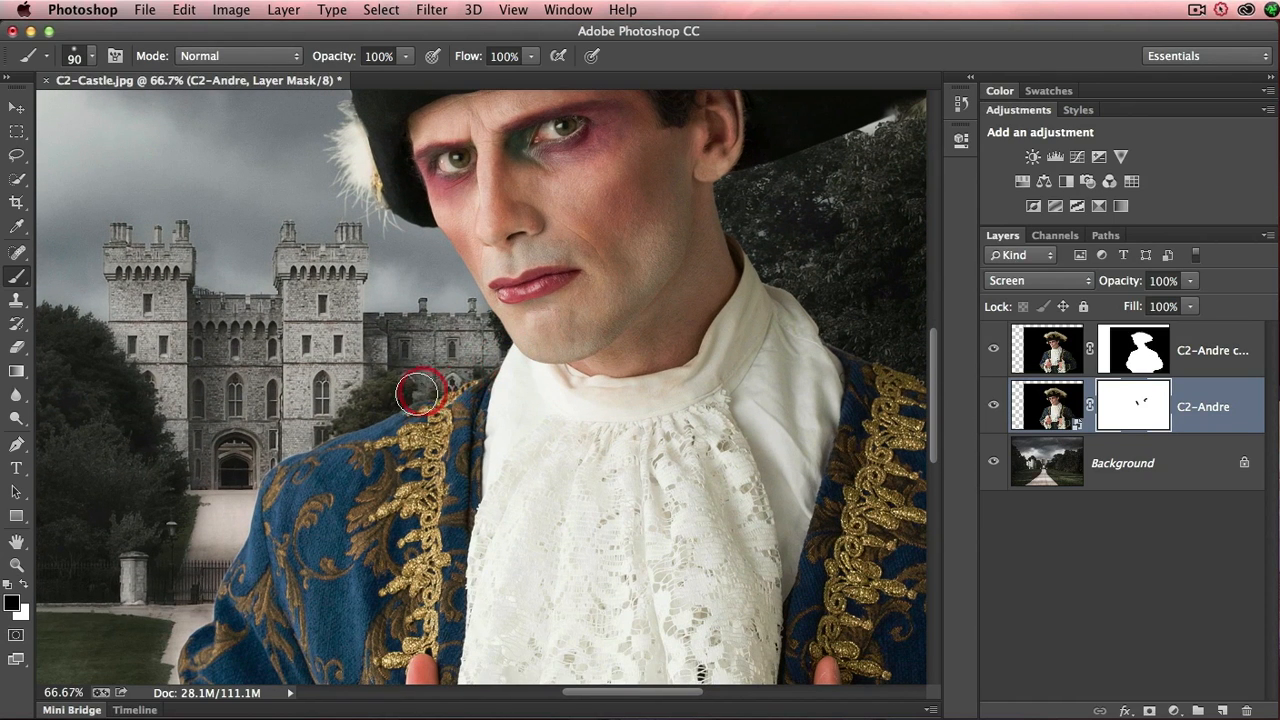
{"action": "mouse_move", "coordinate": [418, 393]}
{"action": "left_mouse_down"}
{"action": "mouse_move", "coordinate": [306, 437]}
{"action": "mouse_move", "coordinate": [246, 486]}
{"action": "mouse_move", "coordinate": [180, 651]}
{"action": "left_mouse_up"}
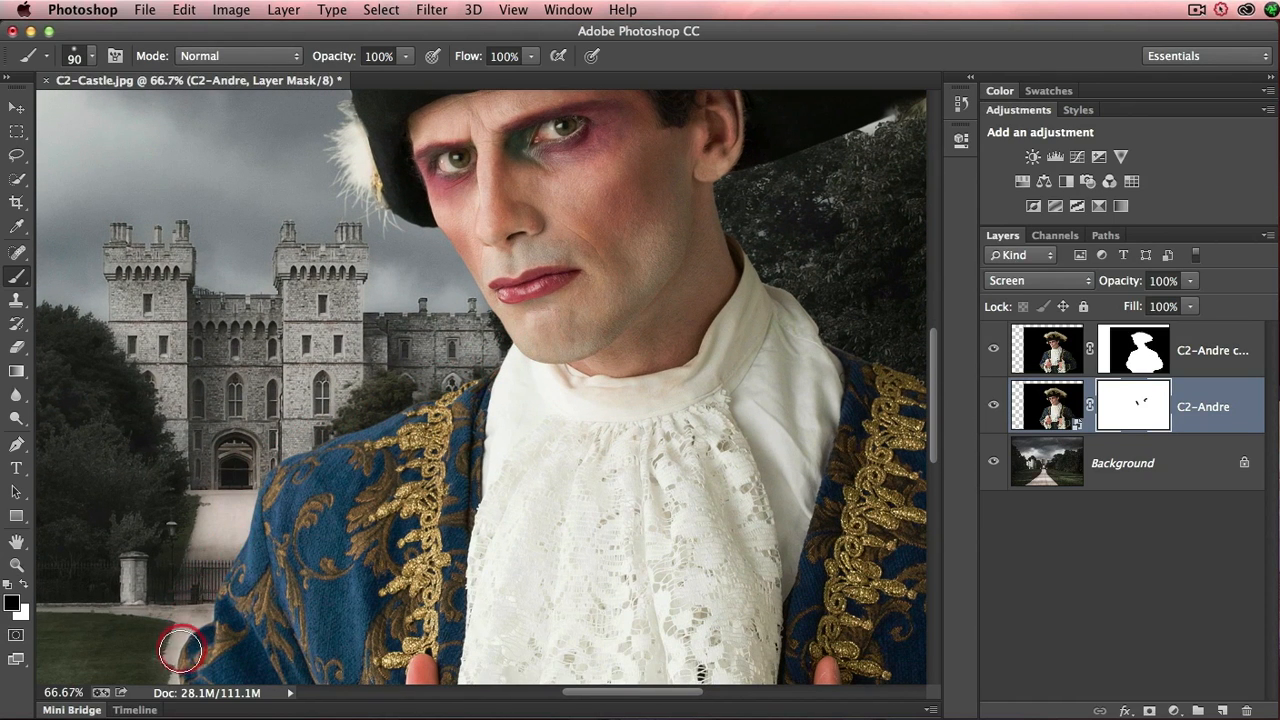
{"action": "scroll", "coordinate": [451, 497], "scroll_direction": "right", "scroll_amount": 5}
{"action": "scroll", "coordinate": [451, 497], "scroll_direction": "down", "scroll_amount": 1}
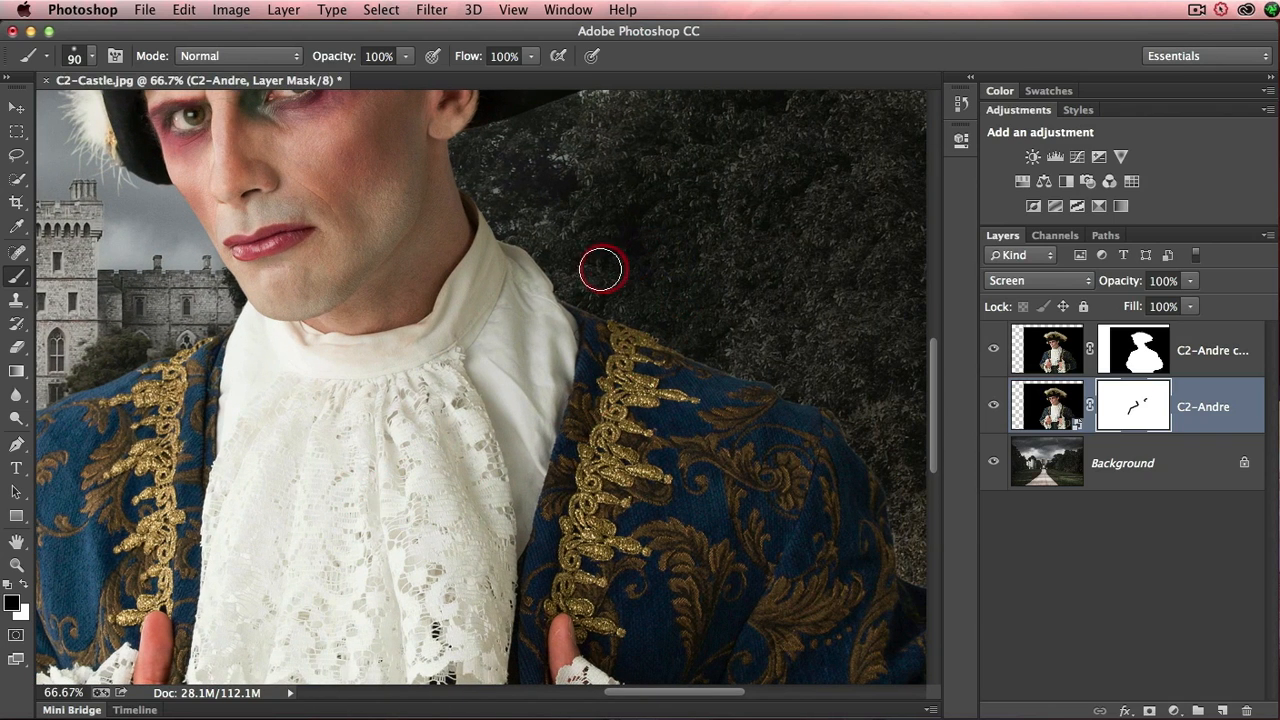
{"action": "mouse_move", "coordinate": [600, 268]}
{"action": "left_mouse_down"}
{"action": "mouse_move", "coordinate": [546, 258]}
{"action": "mouse_move", "coordinate": [607, 326]}
{"action": "mouse_move", "coordinate": [821, 401]}
{"action": "mouse_move", "coordinate": [879, 471]}
{"action": "mouse_move", "coordinate": [902, 570]}
{"action": "mouse_move", "coordinate": [824, 547]}
{"action": "mouse_move", "coordinate": [662, 383]}
{"action": "mouse_move", "coordinate": [713, 382]}
{"action": "mouse_move", "coordinate": [770, 435]}
{"action": "mouse_move", "coordinate": [849, 603]}
{"action": "mouse_move", "coordinate": [845, 683]}
{"action": "left_mouse_up"}
- Paint black on the C2-Andre layer's mask along the outer and lower edges of both coat sleeves
{"action": "mouse_move", "coordinate": [604, 566]}
{"action": "left_mouse_down"}
{"action": "mouse_move", "coordinate": [600, 337]}
{"action": "mouse_move", "coordinate": [549, 291]}
{"action": "left_mouse_up"}
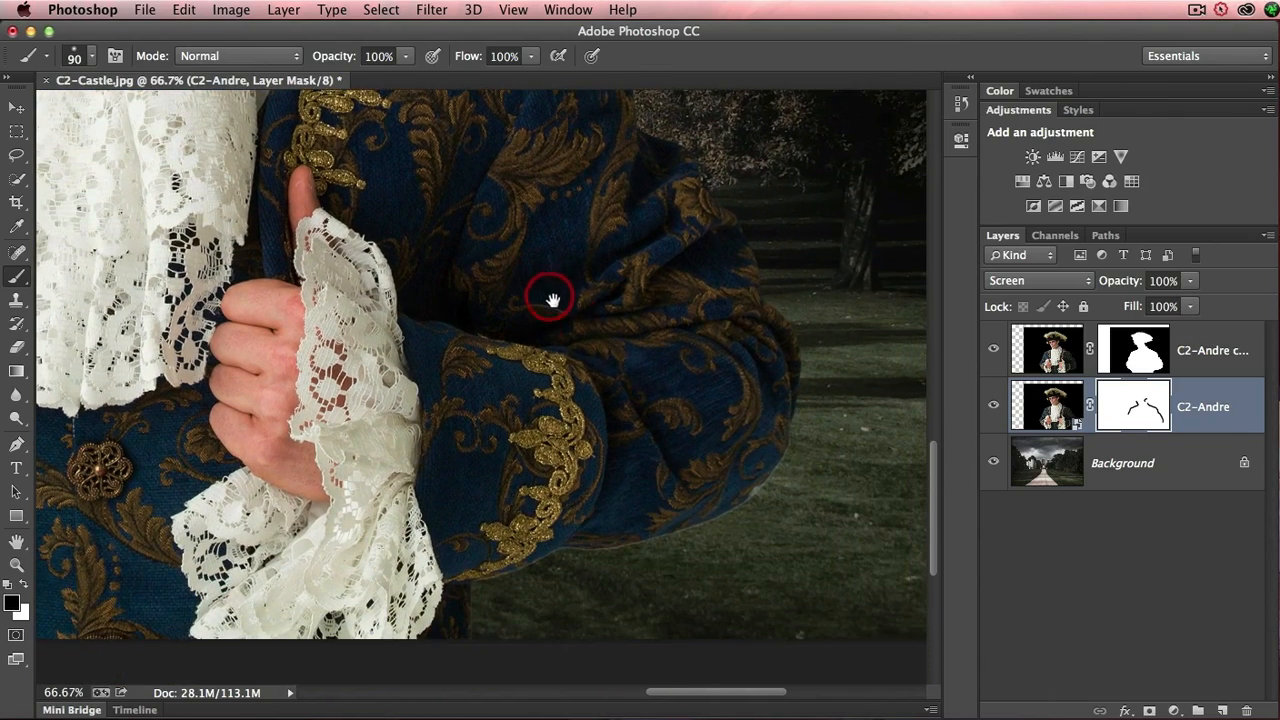
{"action": "mouse_move", "coordinate": [612, 542]}
{"action": "left_mouse_down"}
{"action": "mouse_move", "coordinate": [486, 571]}
{"action": "mouse_move", "coordinate": [468, 612]}
{"action": "left_mouse_up"}
{"action": "left_click_drag", "start_coordinate": [433, 547], "coordinate": [729, 323]}
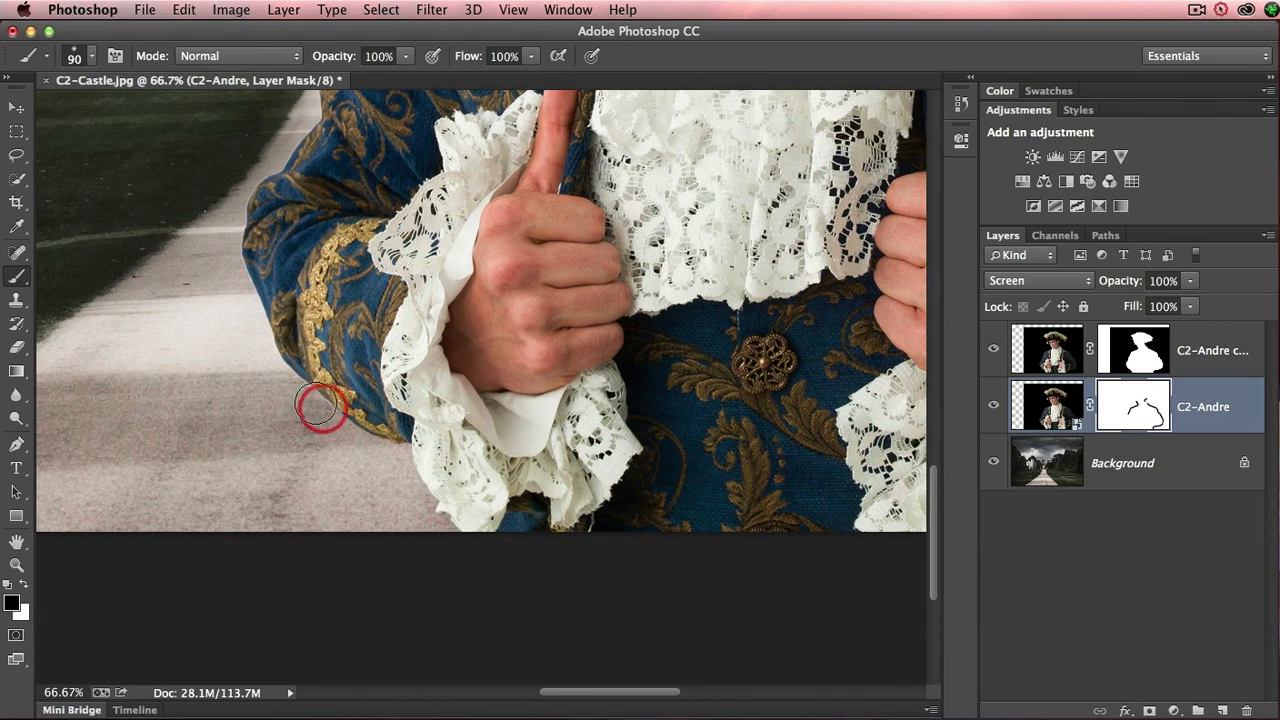
{"action": "mouse_move", "coordinate": [259, 329]}
{"action": "left_mouse_down"}
{"action": "mouse_move", "coordinate": [248, 242]}
{"action": "mouse_move", "coordinate": [264, 190]}
{"action": "mouse_move", "coordinate": [318, 121]}
{"action": "mouse_move", "coordinate": [371, 187]}
{"action": "mouse_move", "coordinate": [380, 450]}
{"action": "left_mouse_up"}
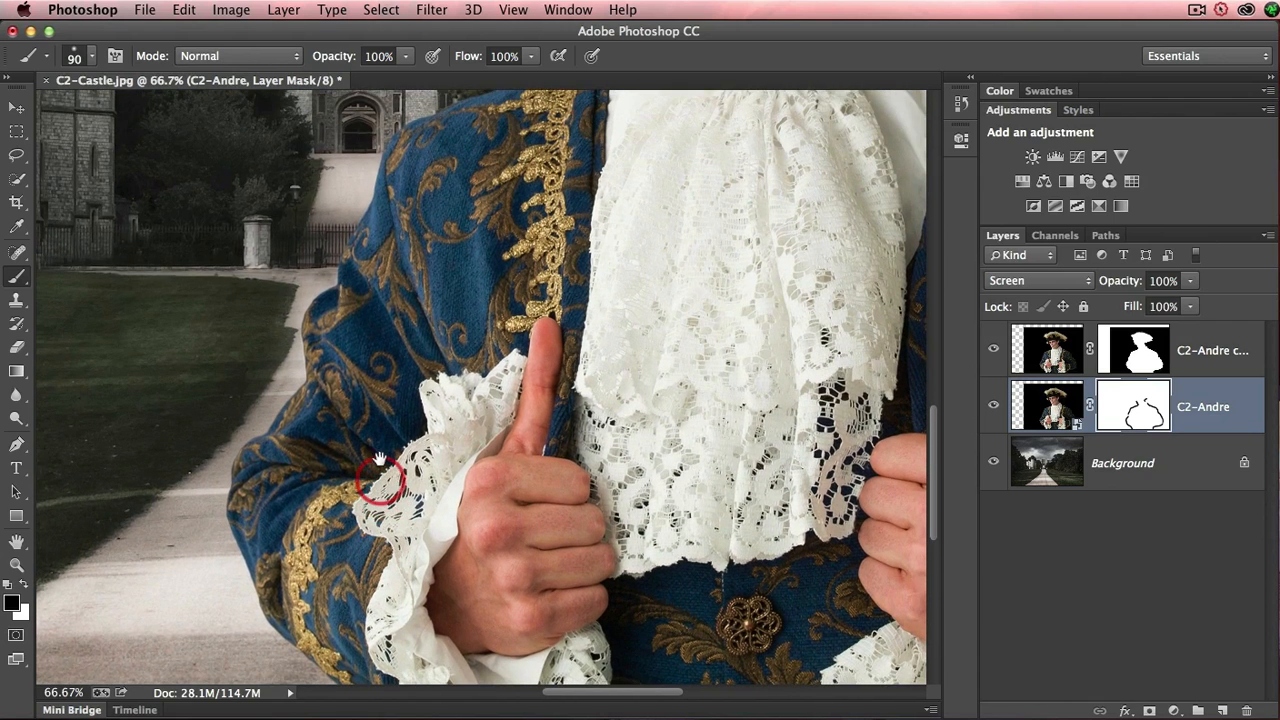
{"action": "mouse_move", "coordinate": [722, 312]}
{"action": "left_mouse_down"}
{"action": "mouse_move", "coordinate": [863, 320]}
{"action": "mouse_move", "coordinate": [840, 319]}
{"action": "left_mouse_up"}
{"action": "key", "text": "super+0"}
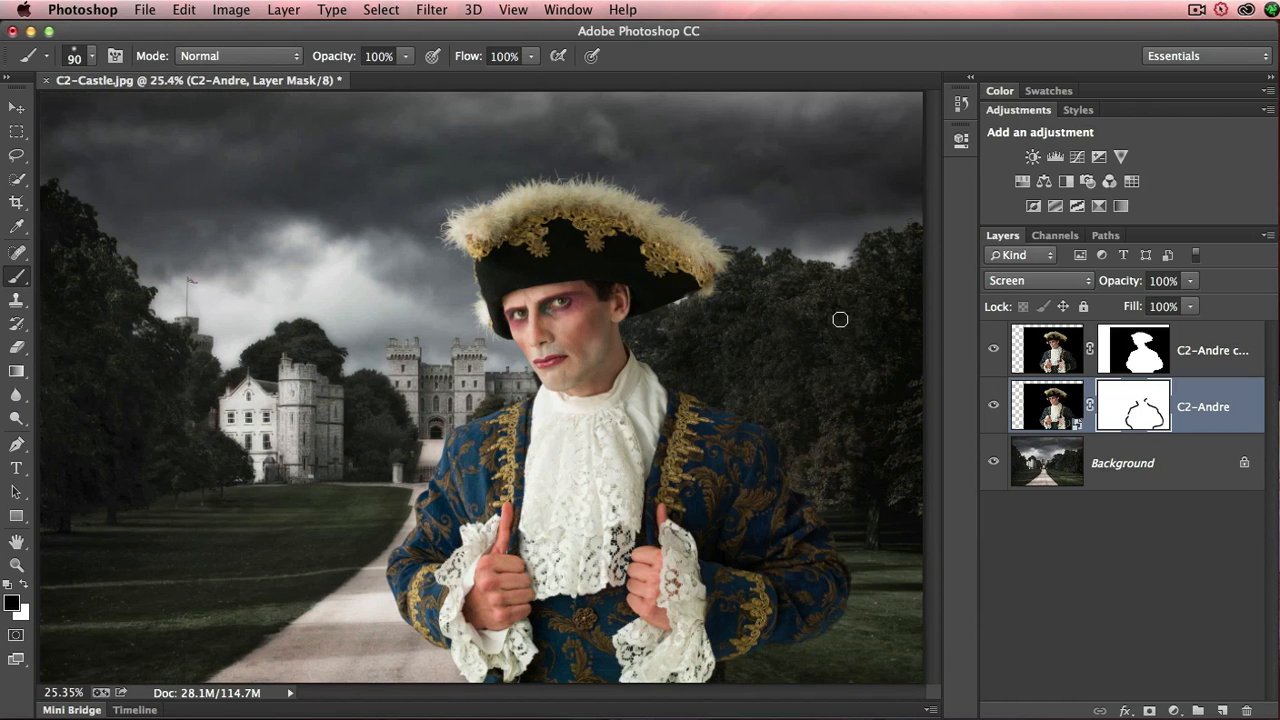
{"action": "mouse_move", "coordinate": [478, 336]}
{"action": "left_mouse_down"}
{"action": "mouse_move", "coordinate": [467, 301]}
{"action": "mouse_move", "coordinate": [480, 328]}
{"action": "left_mouse_up"}
{"action": "mouse_move", "coordinate": [1135, 350]}
{"action": "left_mouse_down"}
{"action": "mouse_move", "coordinate": [1150, 345]}
{"action": "mouse_move", "coordinate": [1130, 352]}
{"action": "mouse_move", "coordinate": [1140, 355]}
{"action": "left_mouse_up"}
{"action": "left_click", "coordinate": [666, 408]}
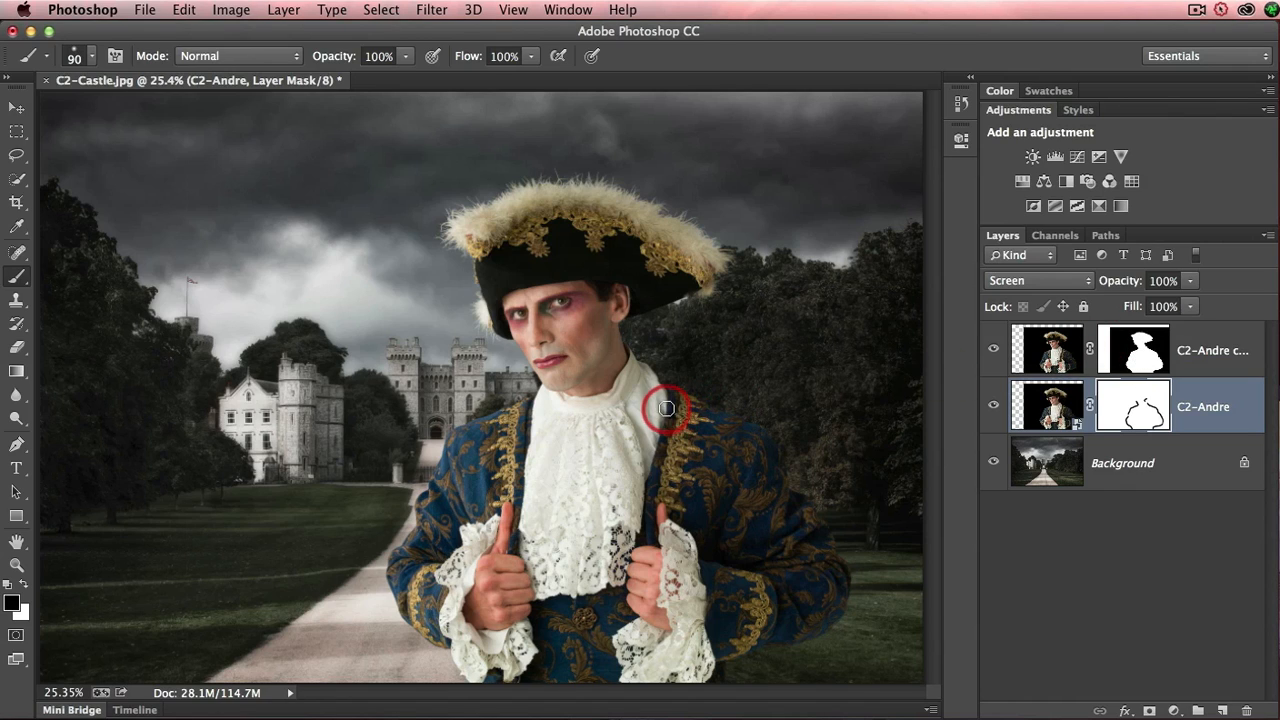
{"action": "left_click_drag", "start_coordinate": [627, 403], "coordinate": [541, 390]}
- Add a Hue/Saturation adjustment layer clipped to the C2-Andre copy layer and widen the layer list to show full names
{"action": "left_click", "coordinate": [1047, 350]}
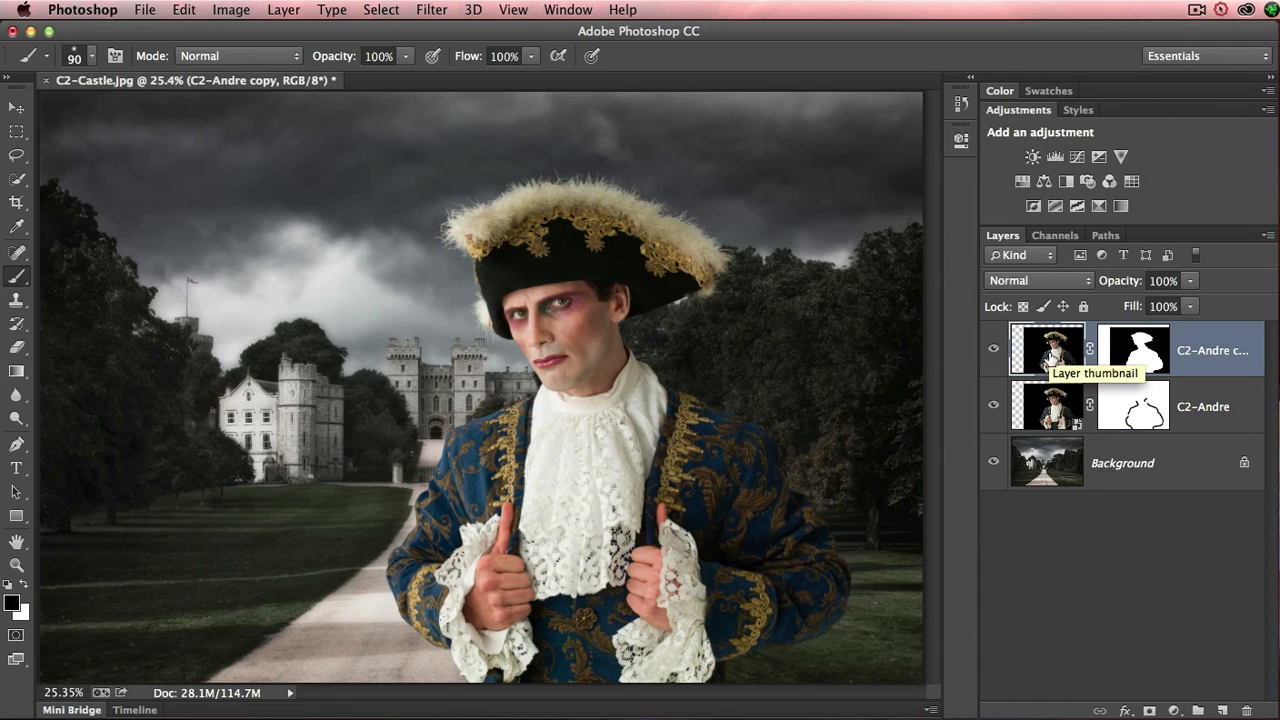
{"action": "left_click", "coordinate": [1023, 183], "text": "alt"}
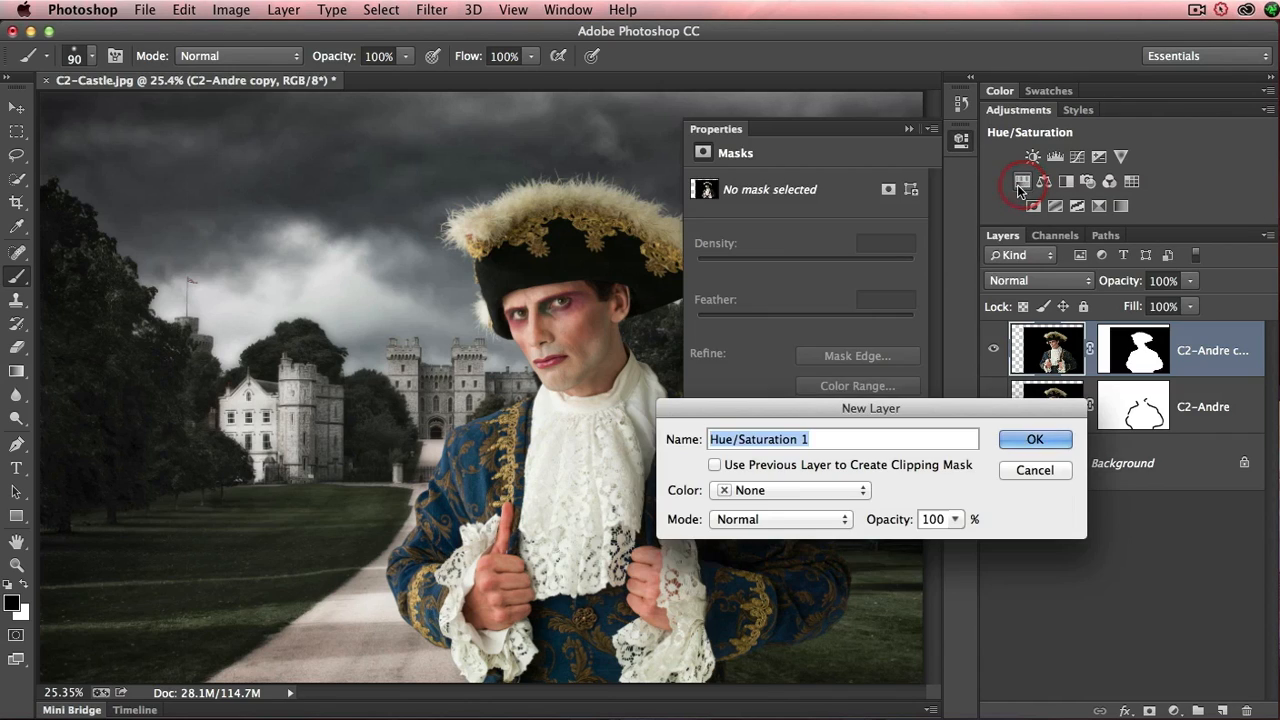
{"action": "left_click", "coordinate": [714, 465]}
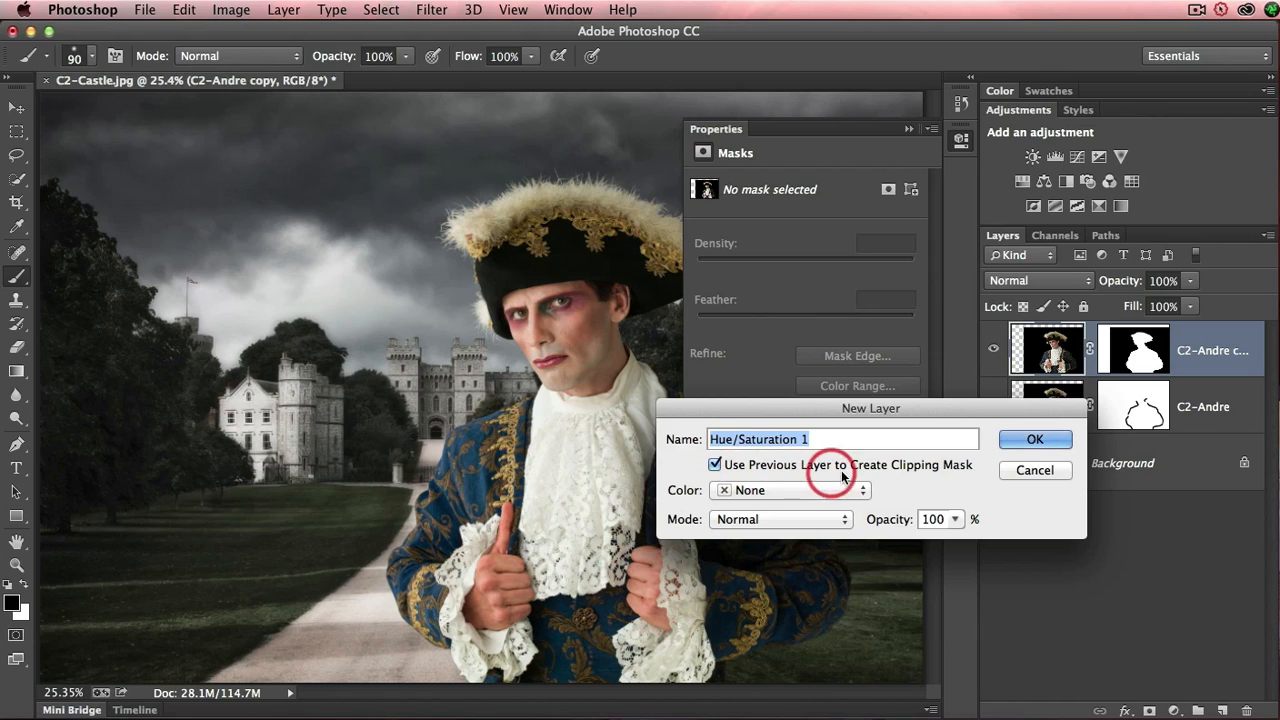
{"action": "left_click", "coordinate": [1012, 440]}
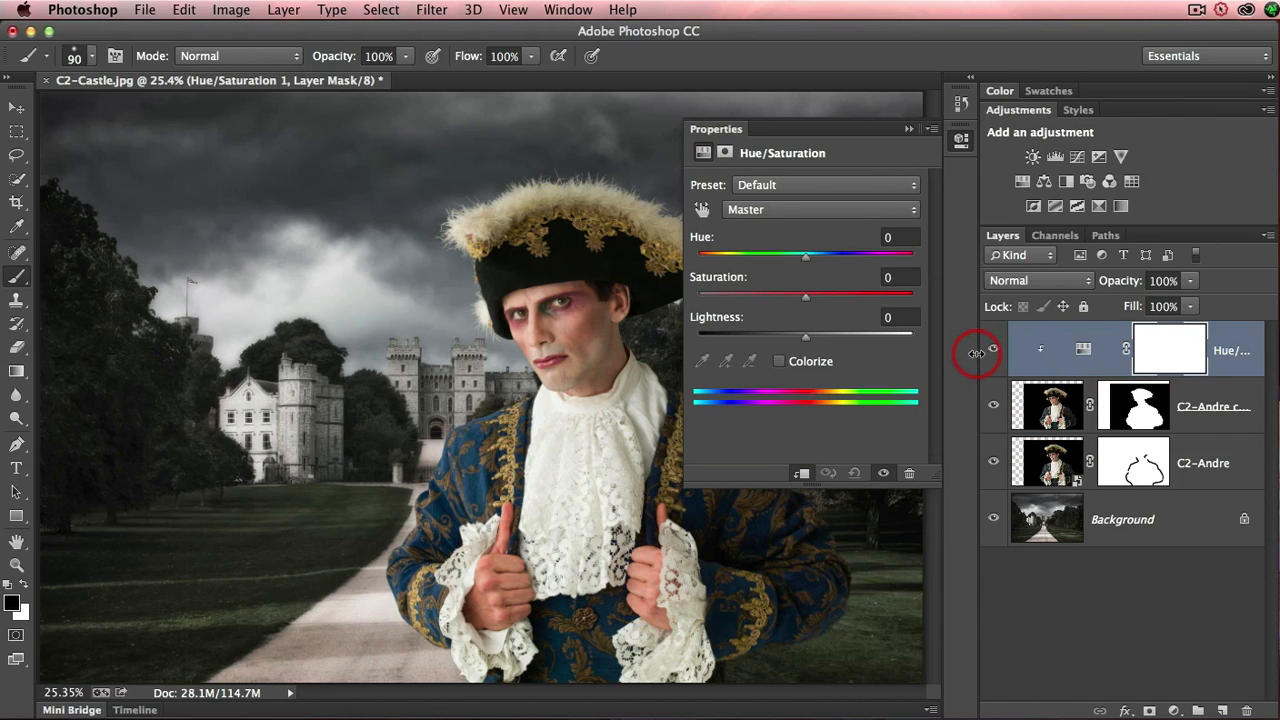
{"action": "left_click_drag", "start_coordinate": [975, 353], "coordinate": [909, 349]}
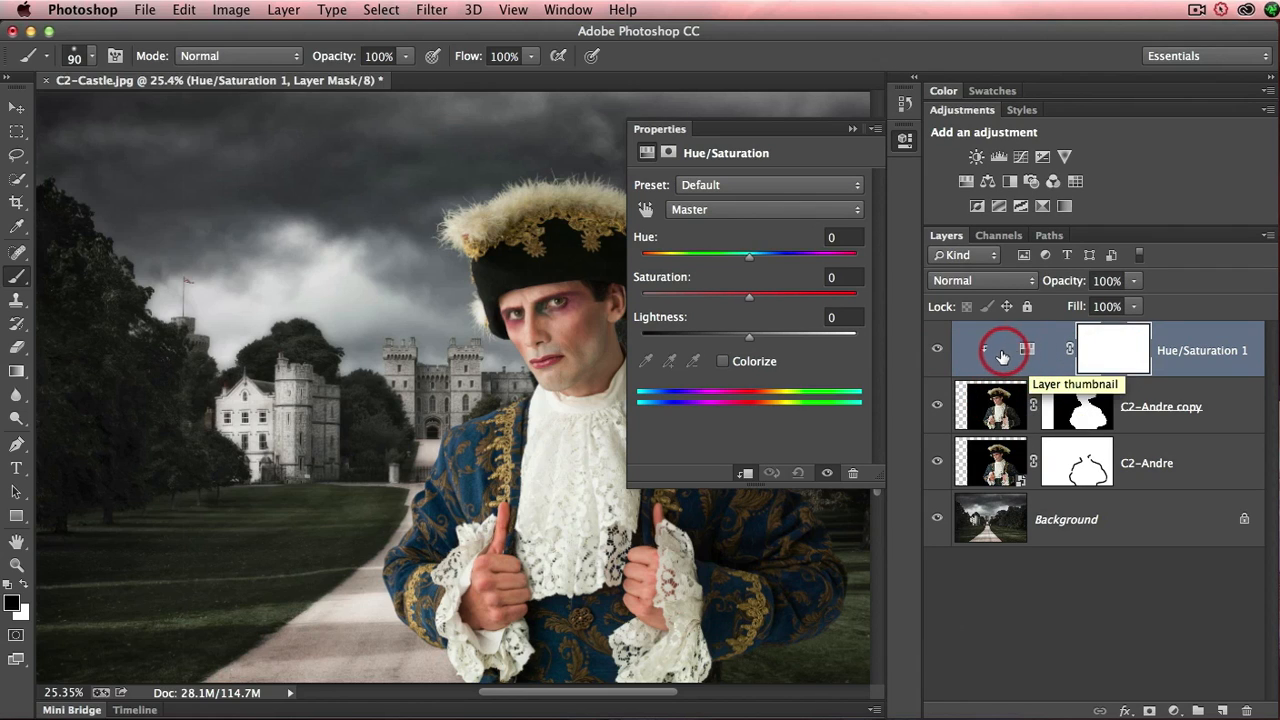
- Toggle the Hue/Saturation adjustment between affecting all layers below and only the C2-Andre copy, leaving it clipped
{"action": "left_click", "coordinate": [744, 476]}
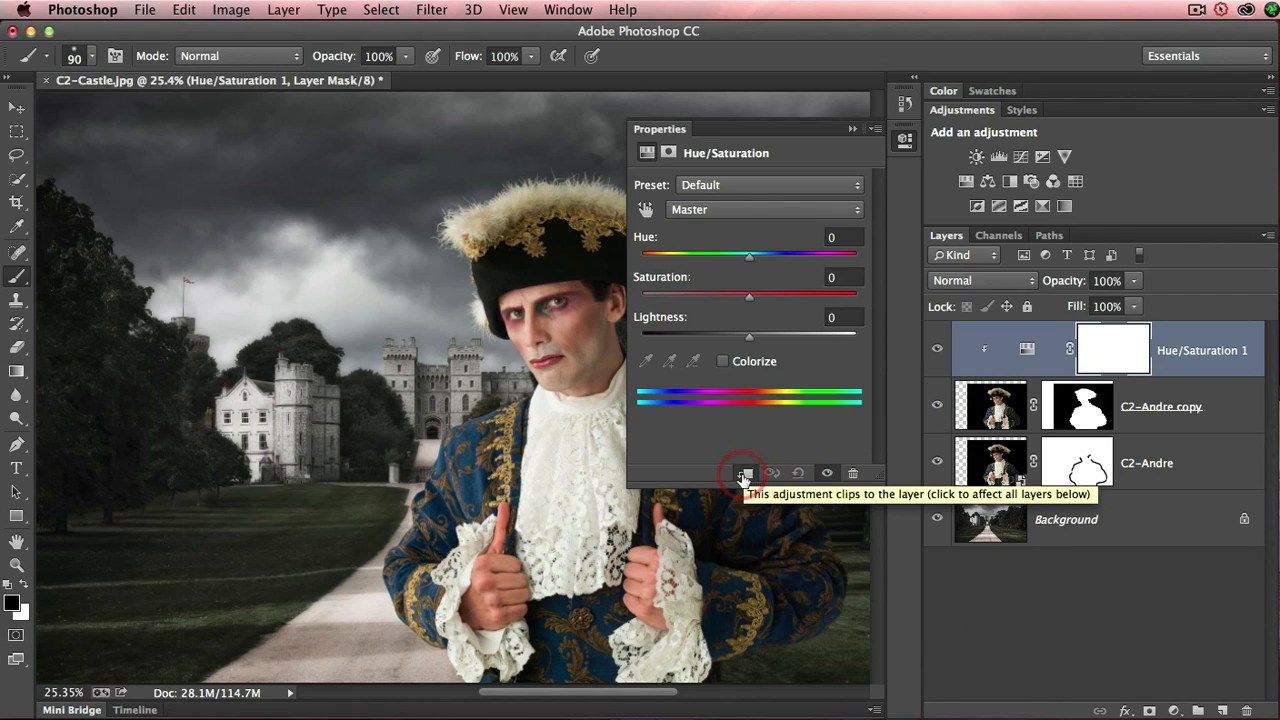
{"action": "left_click", "coordinate": [744, 476]}
{"action": "left_click", "coordinate": [744, 476]}
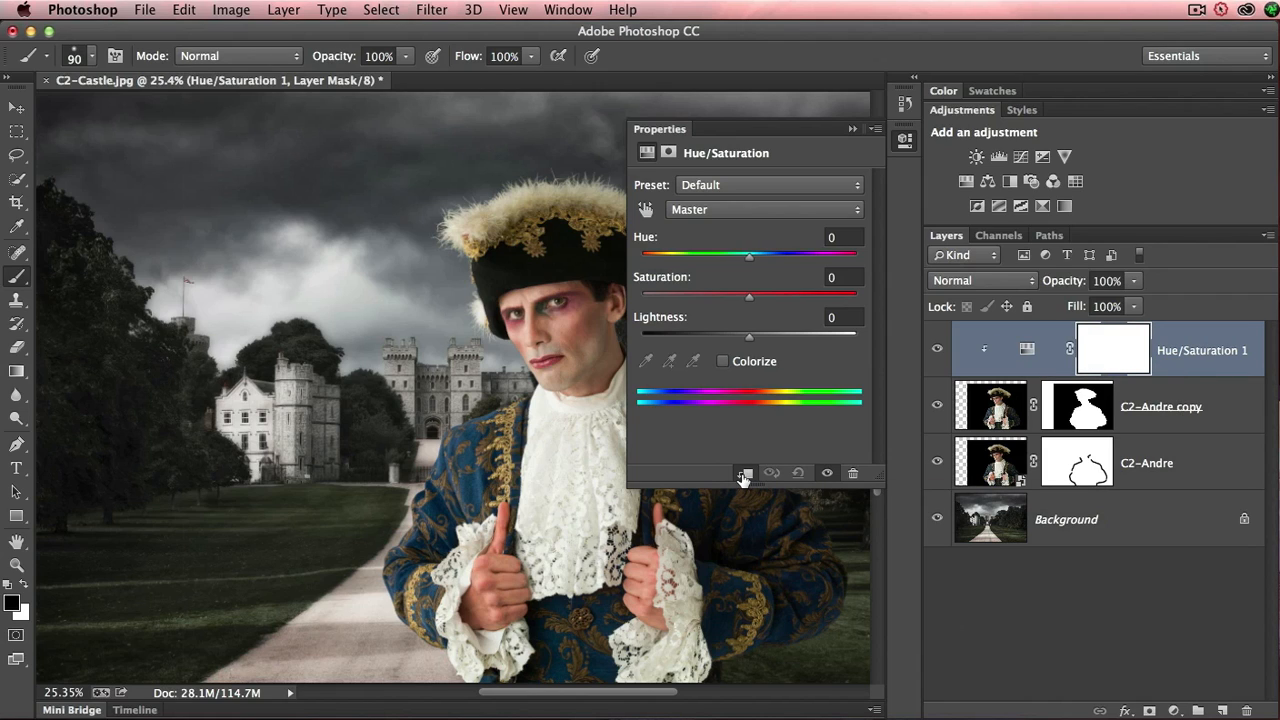
{"action": "left_click", "coordinate": [744, 476]}
{"action": "left_click", "coordinate": [744, 476]}
- Lower the clipped Hue/Saturation adjustment's saturation to -50 and collapse its settings
{"action": "left_click_drag", "start_coordinate": [749, 296], "coordinate": [695, 304]}
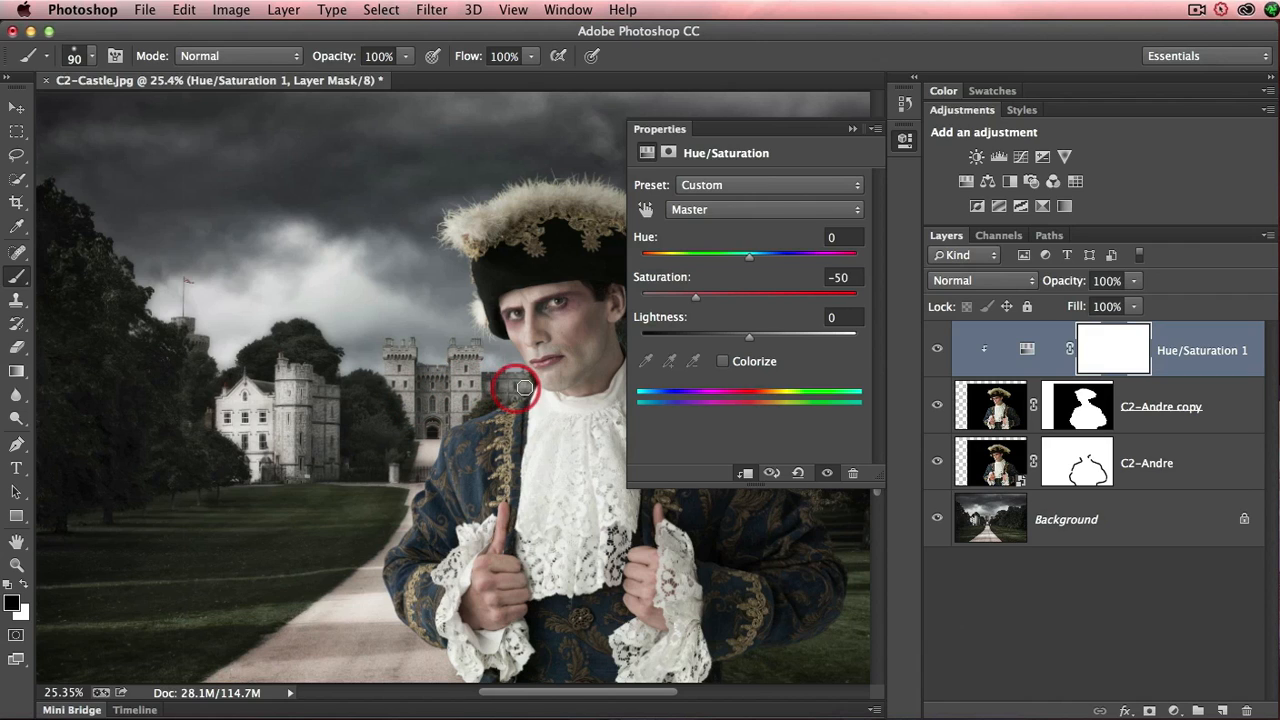
{"action": "left_click", "coordinate": [853, 133]}
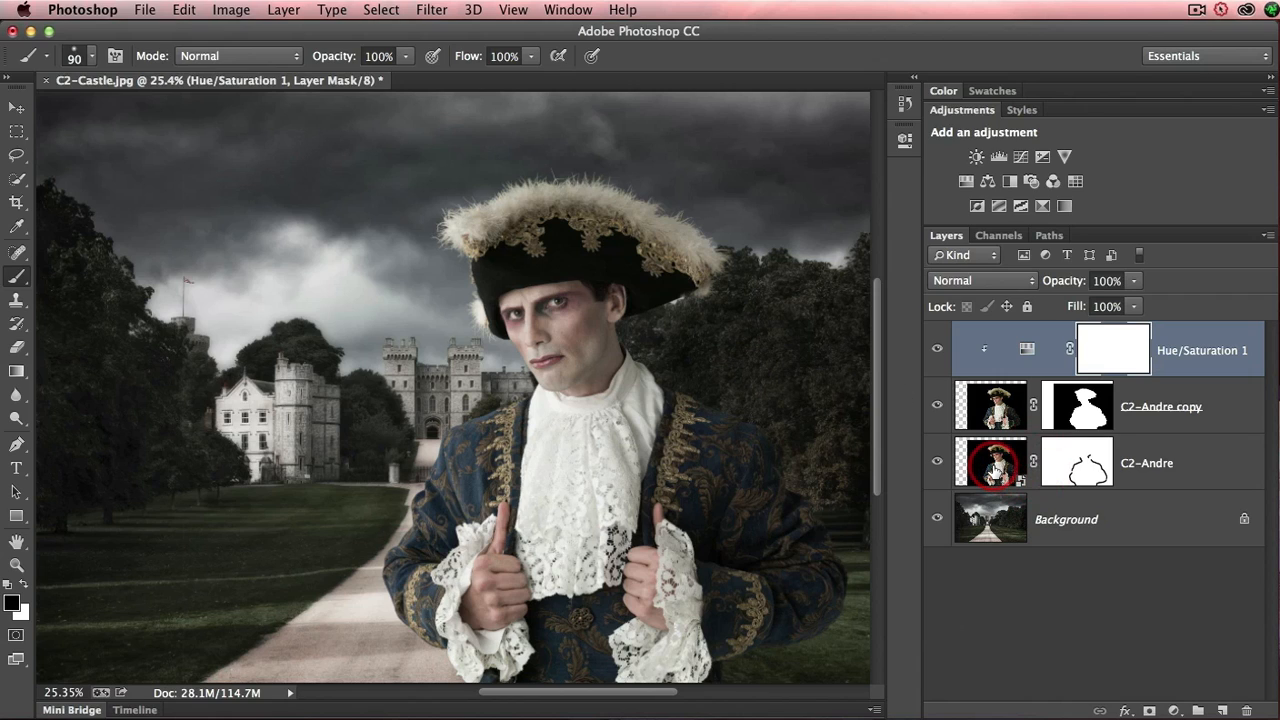
- Open the C2-Andre smart object's contents for editing
{"action": "left_click", "coordinate": [990, 463]}
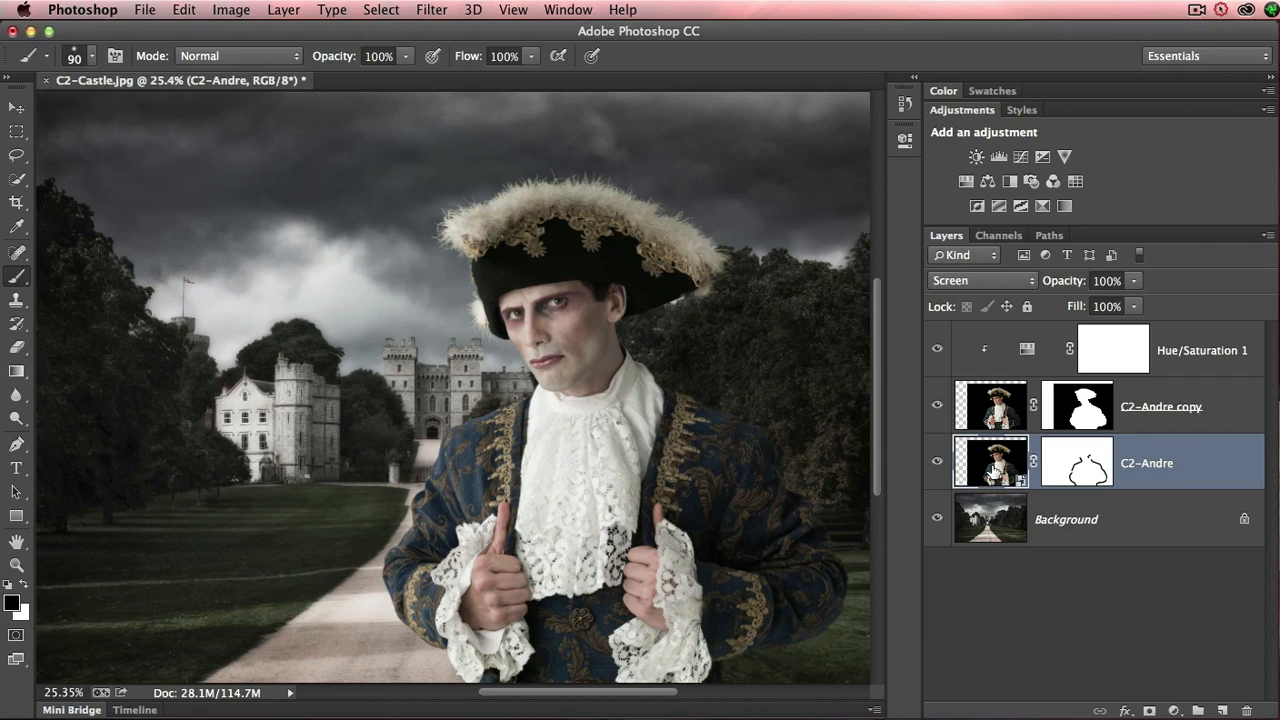
{"action": "left_click", "coordinate": [992, 462]}
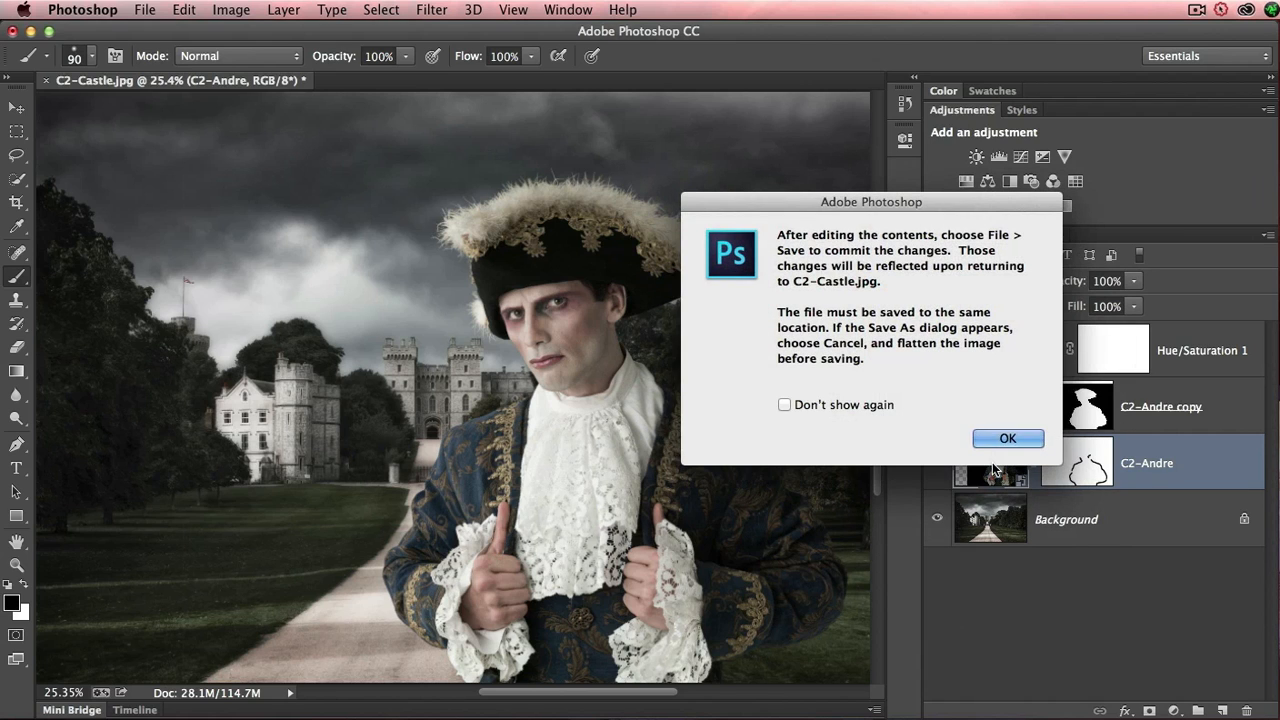
{"action": "left_click", "coordinate": [1005, 440]}
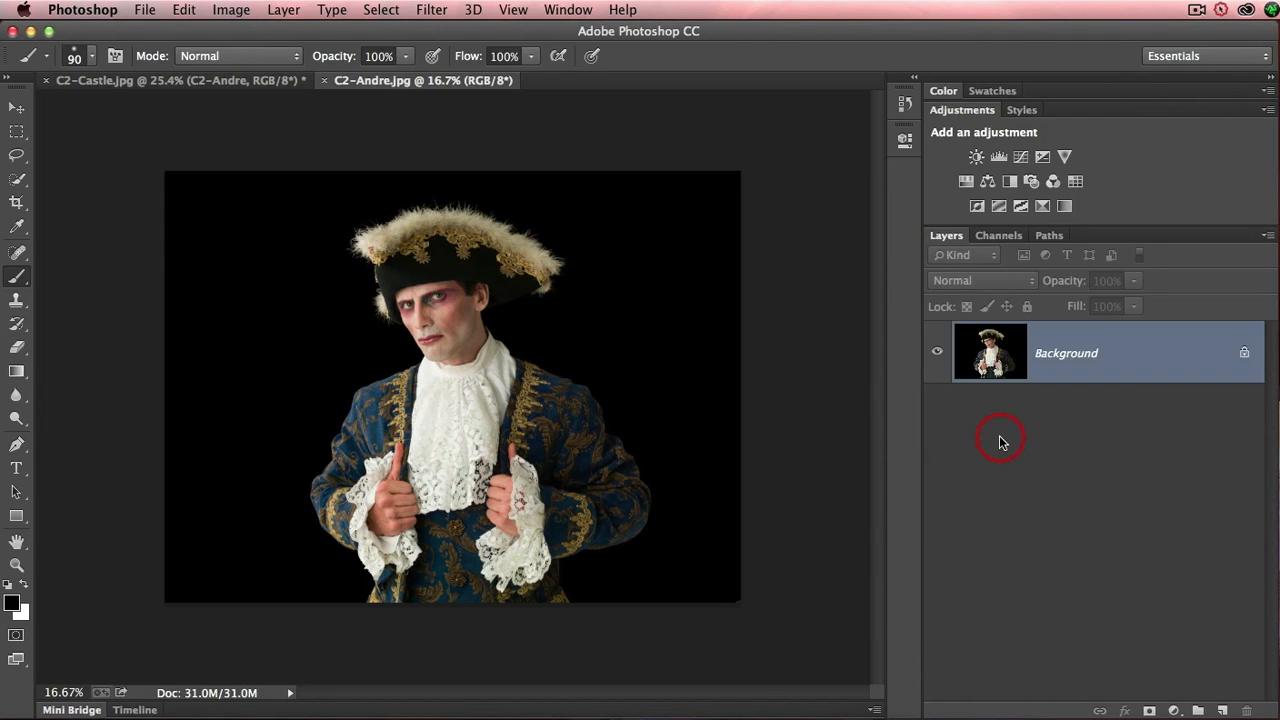
- Apply Levels to C2-Andre.jpg with the output black level at 10, then save and close the file
{"action": "key", "text": "super+l"}
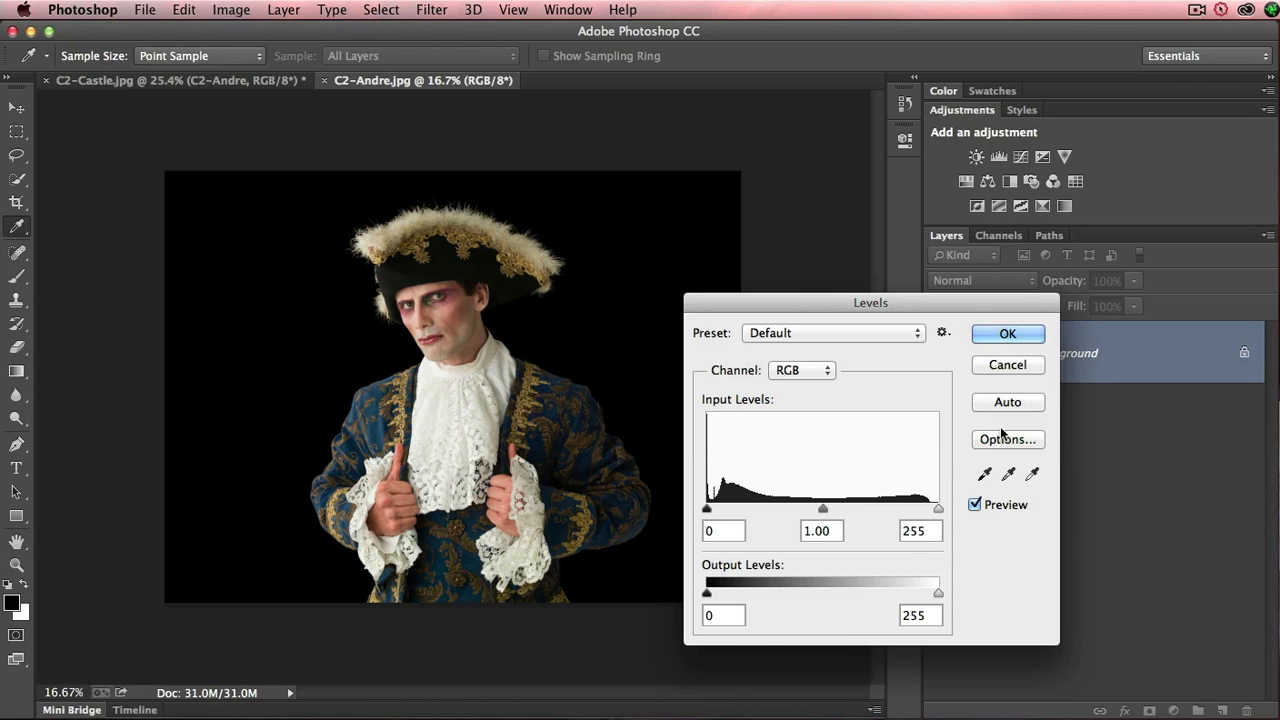
{"action": "left_click_drag", "start_coordinate": [707, 594], "coordinate": [716, 598]}
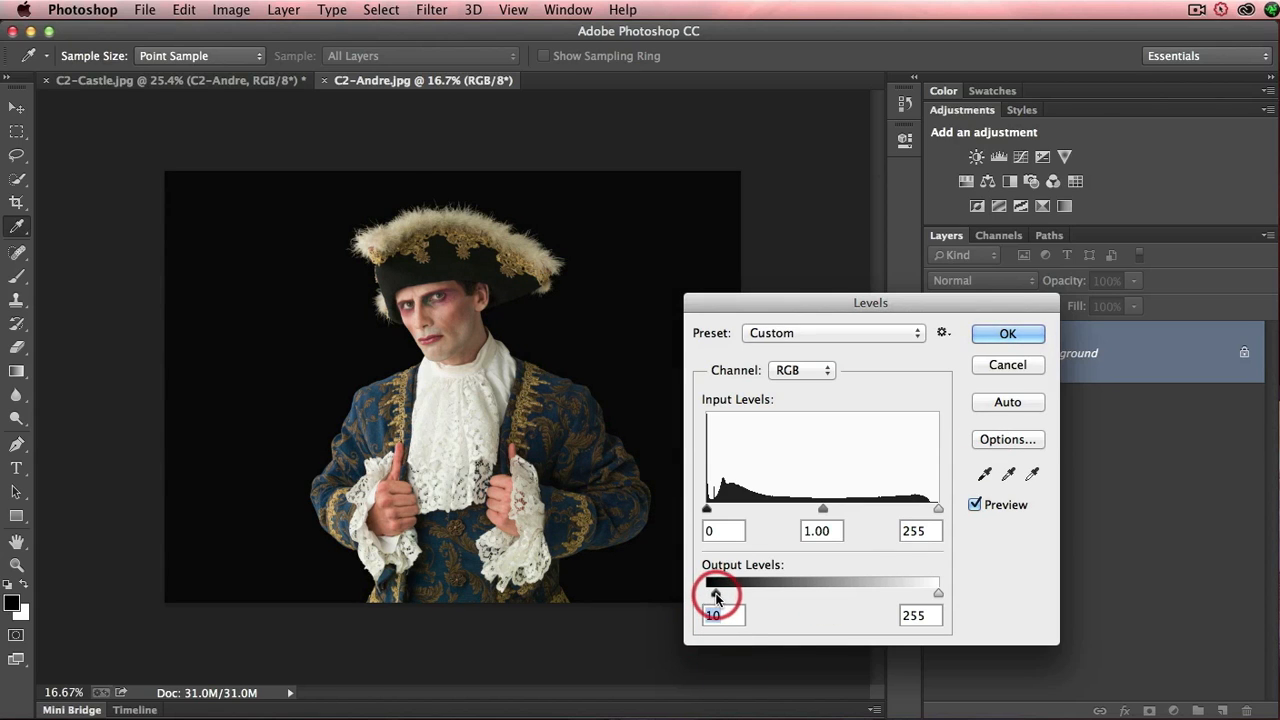
{"action": "left_click", "coordinate": [1007, 334]}
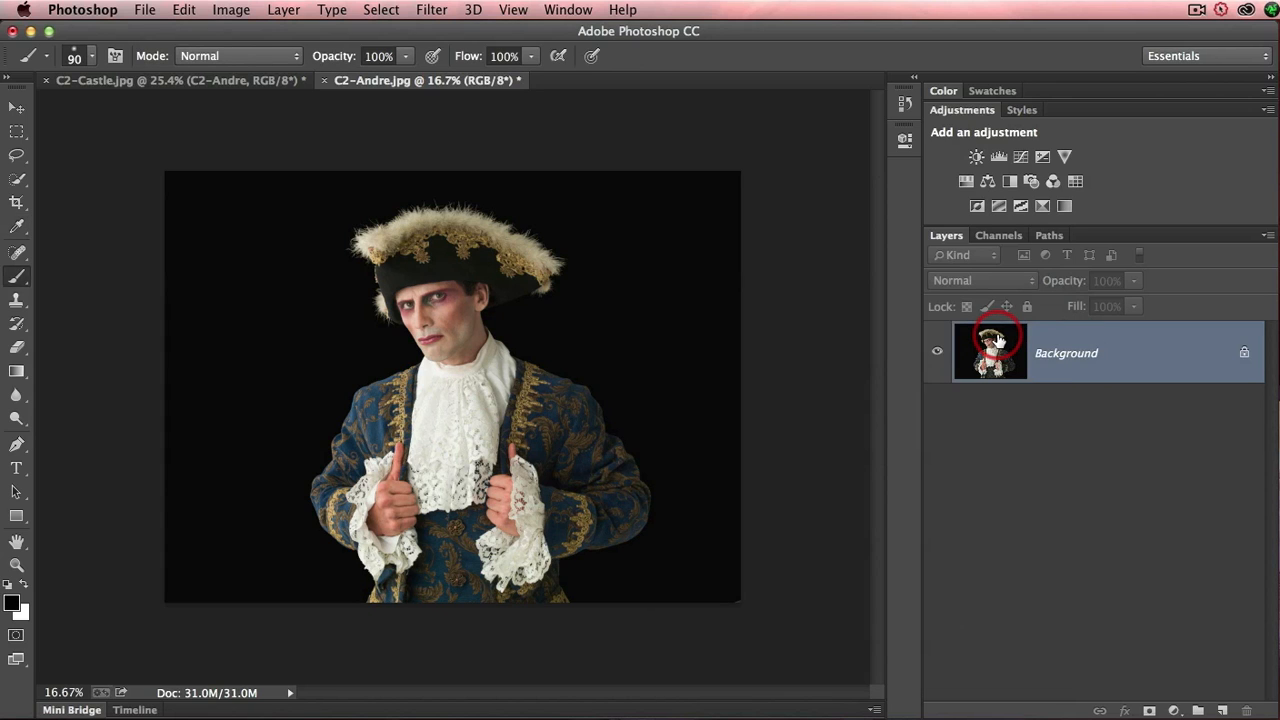
{"action": "key", "text": "super+s"}
{"action": "key", "text": "super+w"}
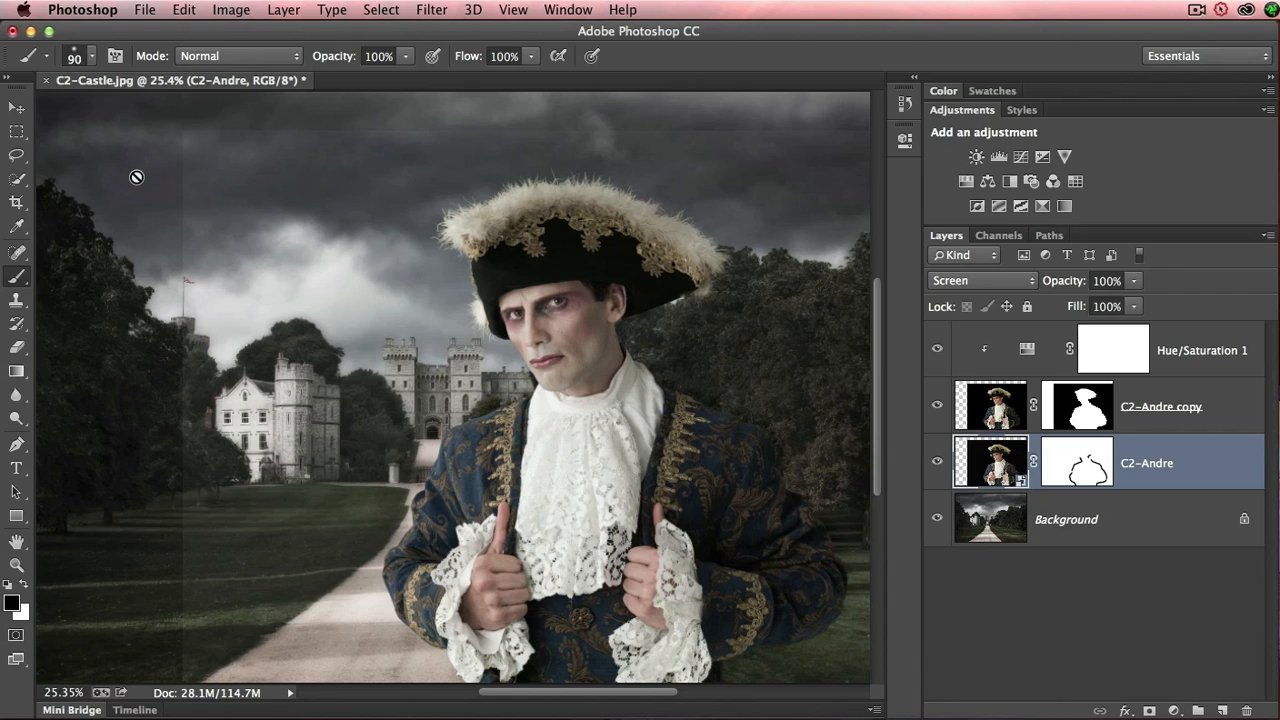
- Add a Levels adjustment layer clipped to the Screen-blended C2-Andre layer
{"action": "mouse_move", "coordinate": [153, 175]}
{"action": "left_mouse_down"}
{"action": "mouse_move", "coordinate": [143, 178]}
{"action": "mouse_move", "coordinate": [158, 196]}
{"action": "left_mouse_up"}
{"action": "left_click", "coordinate": [1192, 474]}
{"action": "left_click", "coordinate": [1004, 160]}
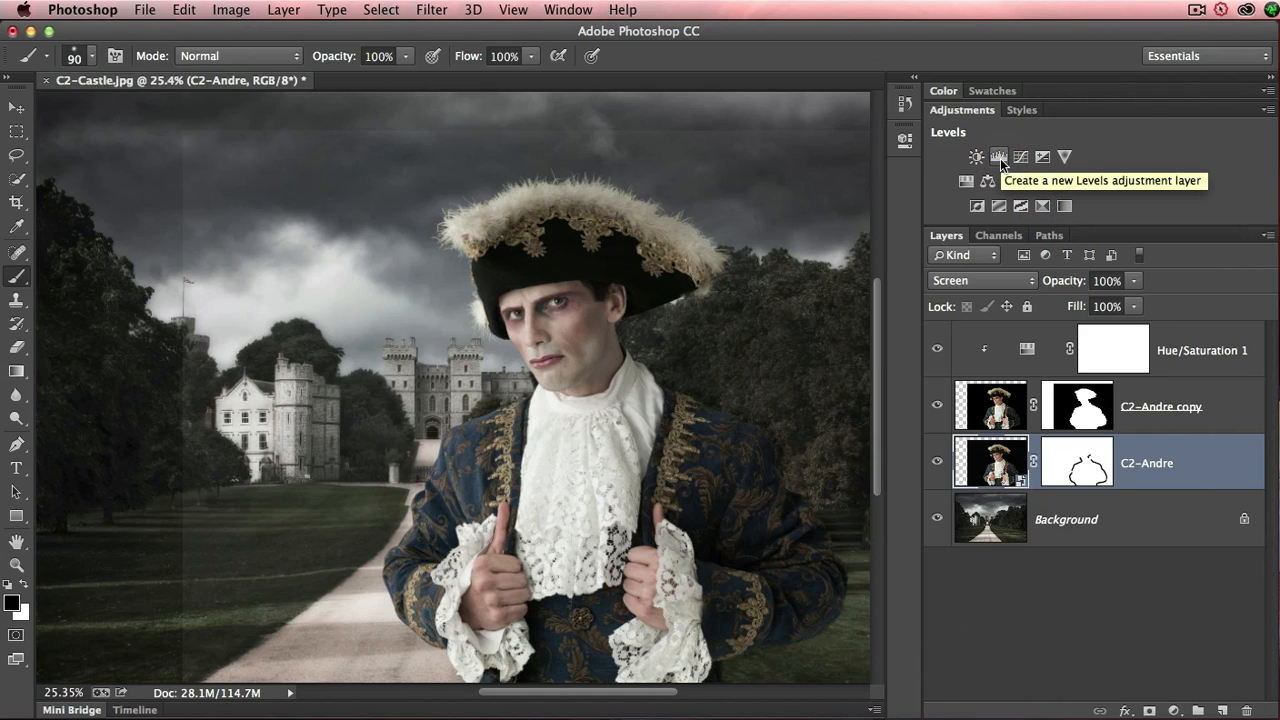
{"action": "left_click", "coordinate": [1000, 158], "text": "alt"}
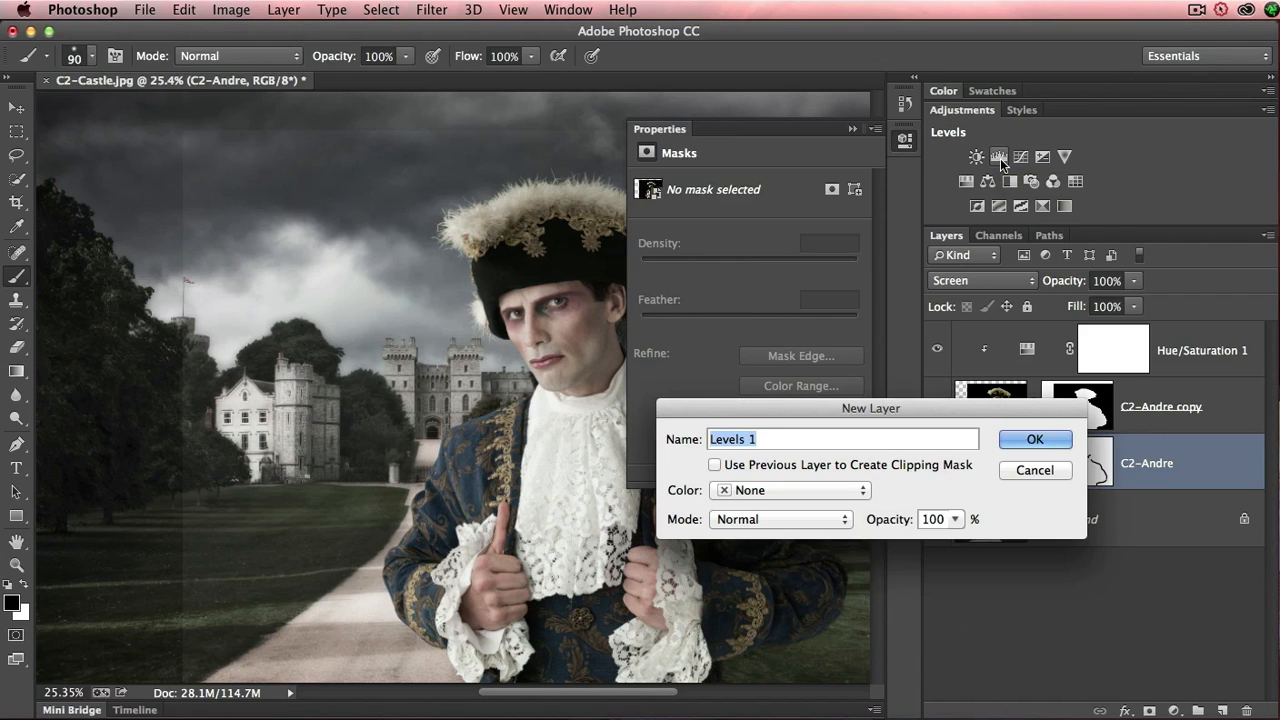
{"action": "left_click", "coordinate": [716, 466]}
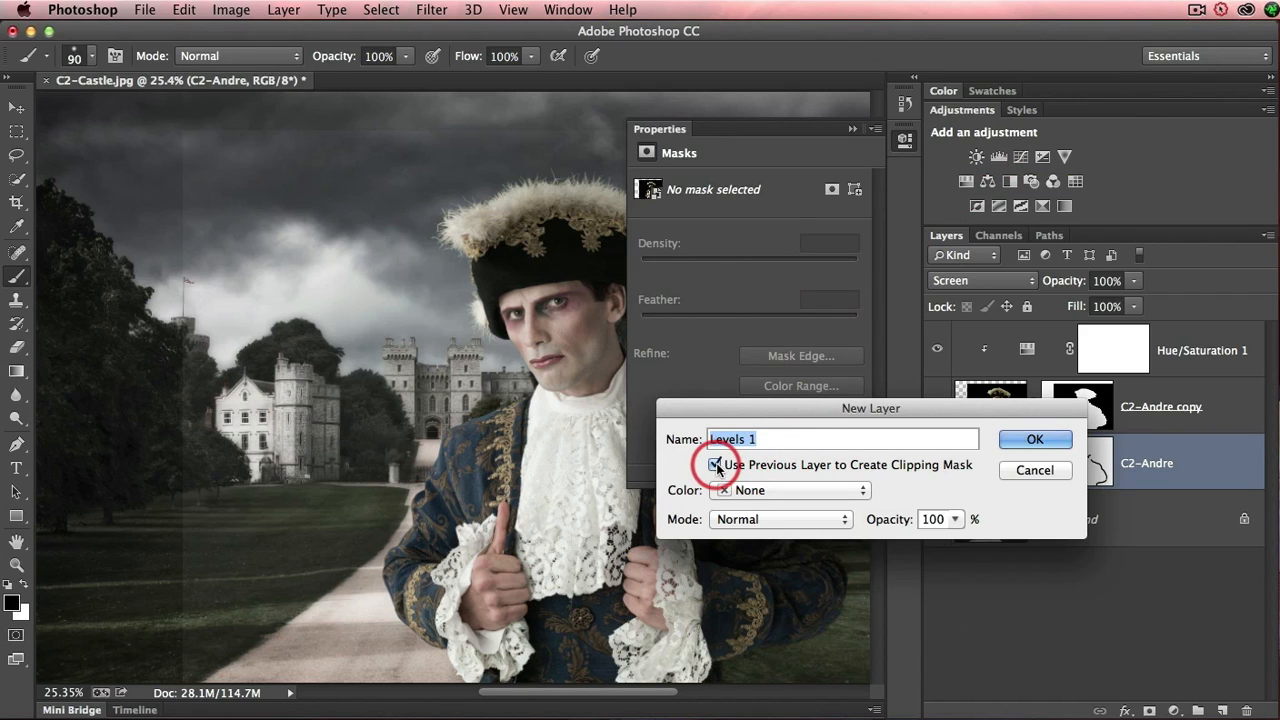
{"action": "left_click", "coordinate": [1035, 439]}
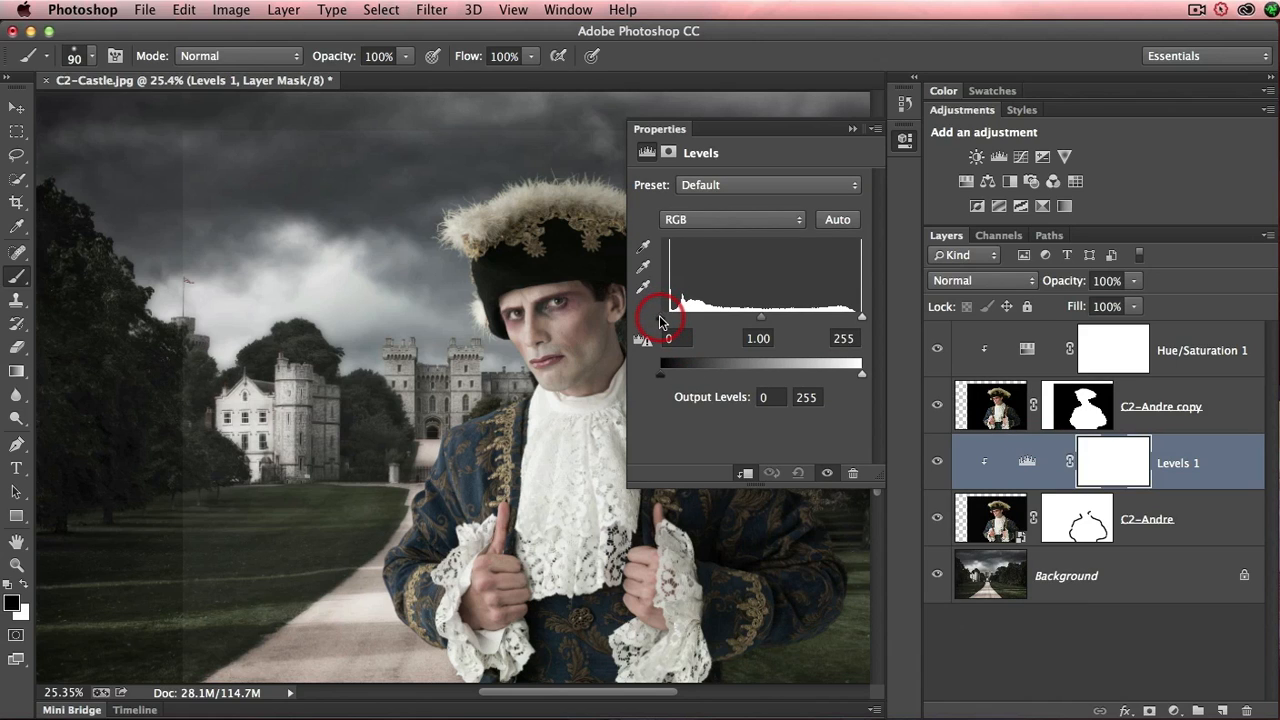
- Set the clipped Levels adjustment's black input level to 11, collapse its settings and narrow the layer list
{"action": "left_click_drag", "start_coordinate": [659, 320], "coordinate": [670, 322]}
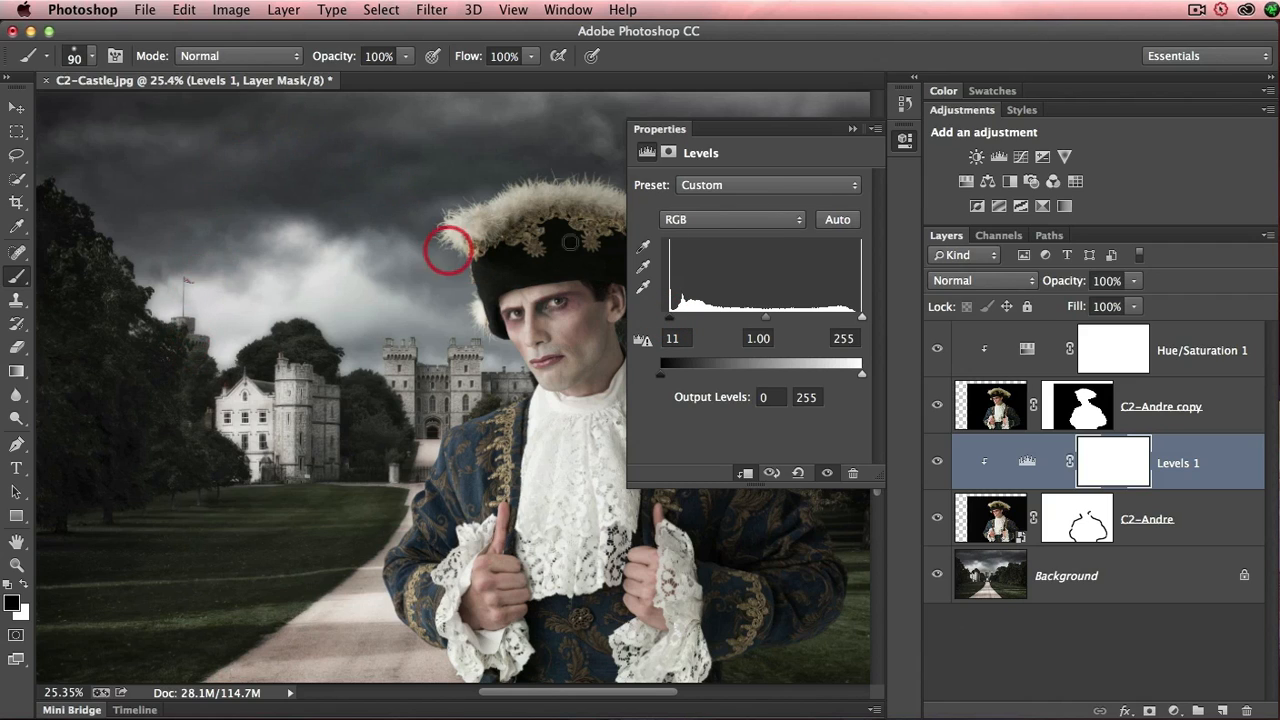
{"action": "left_click", "coordinate": [852, 130]}
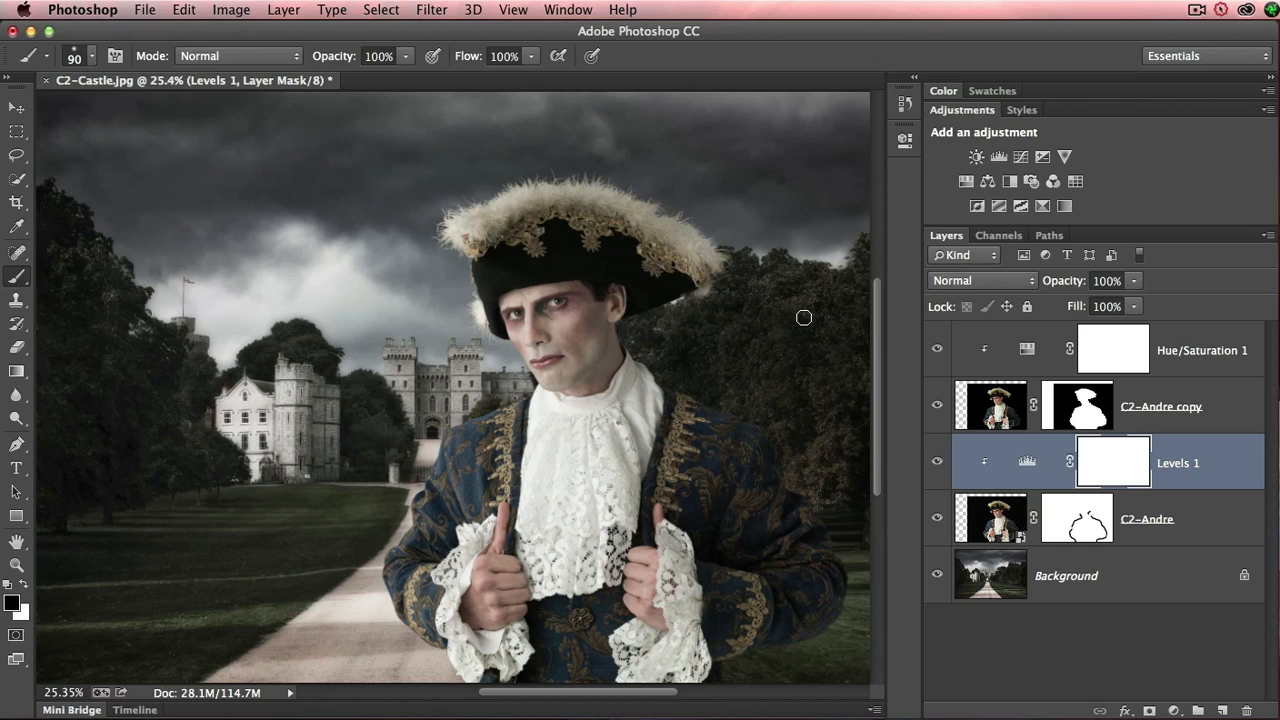
{"action": "left_click_drag", "start_coordinate": [914, 277], "coordinate": [997, 284]}
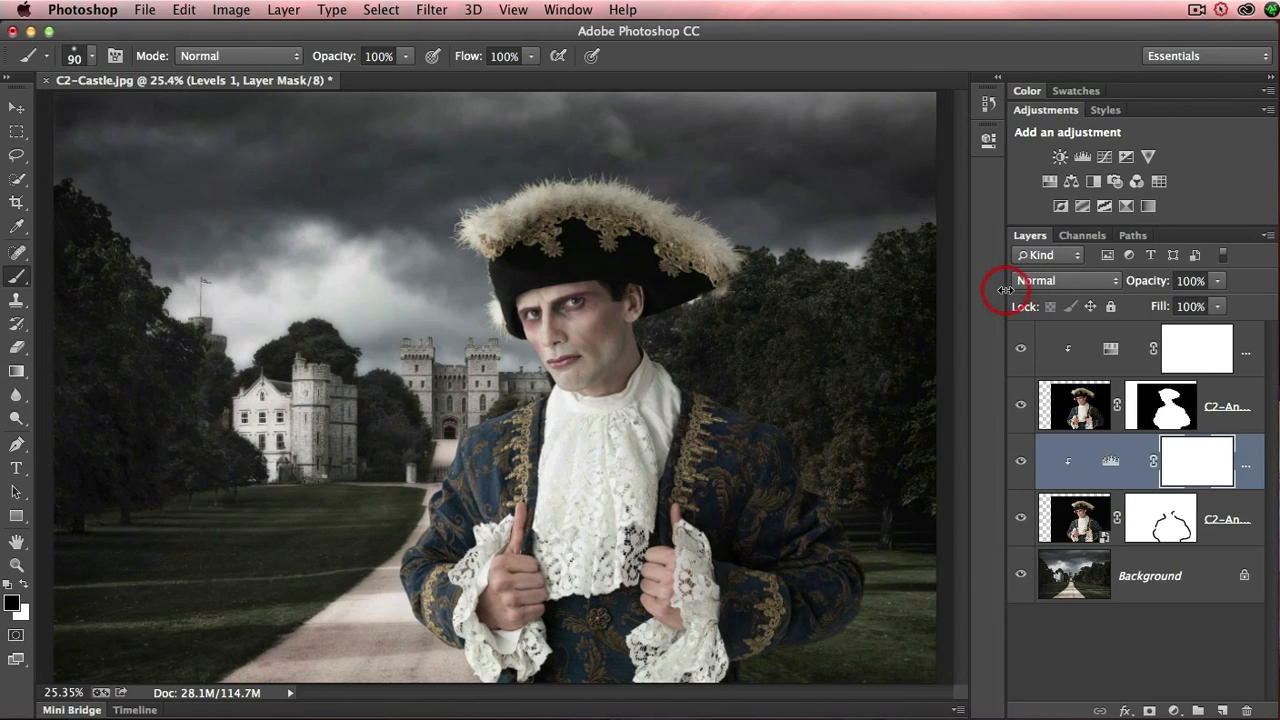
- Place C2-ESP-Border.jpg from the 11_COMPOSITE-PROJECTS folder above the Hue/Saturation 1 layer
{"action": "left_click", "coordinate": [75, 710]}
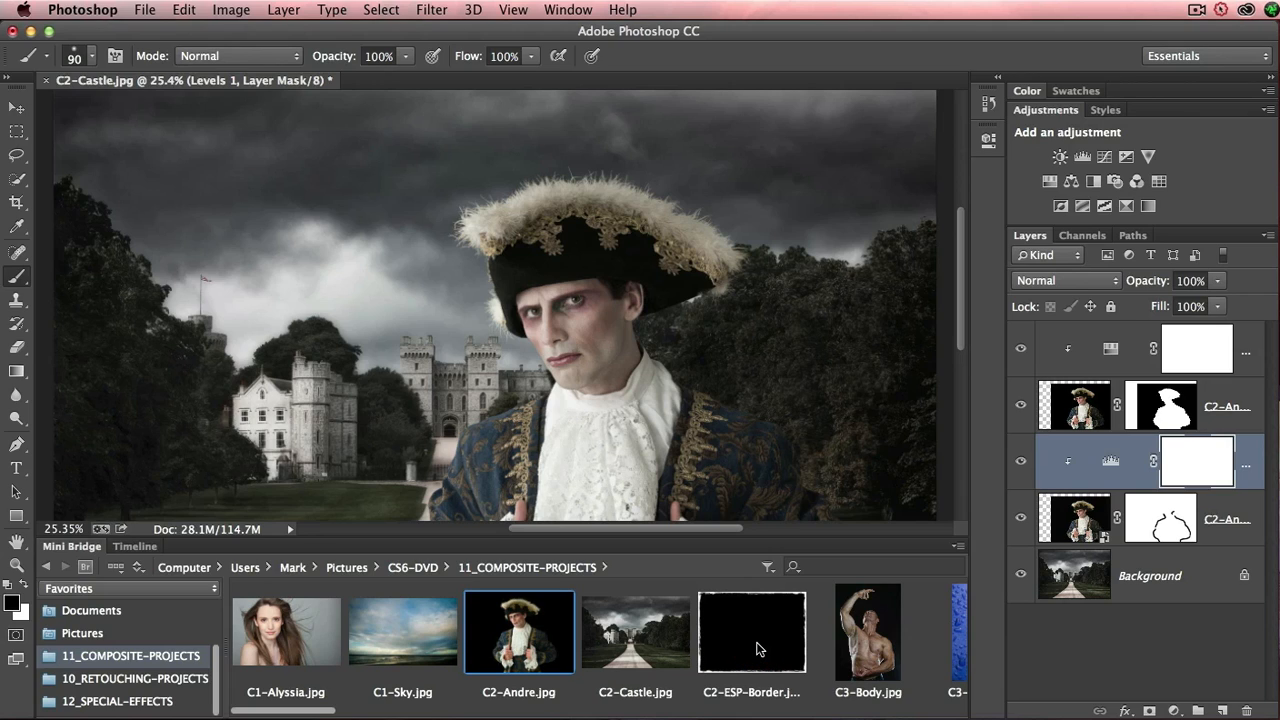
{"action": "left_click", "coordinate": [1112, 352]}
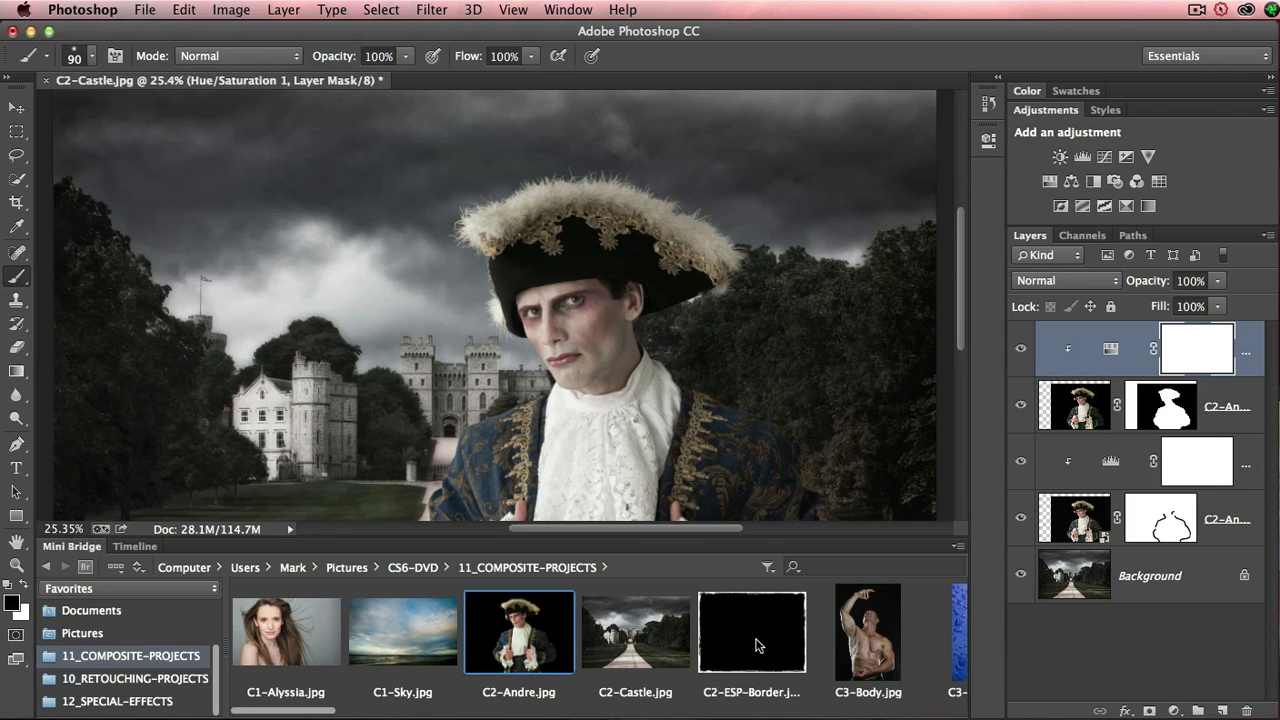
{"action": "left_click_drag", "start_coordinate": [756, 645], "coordinate": [532, 344]}
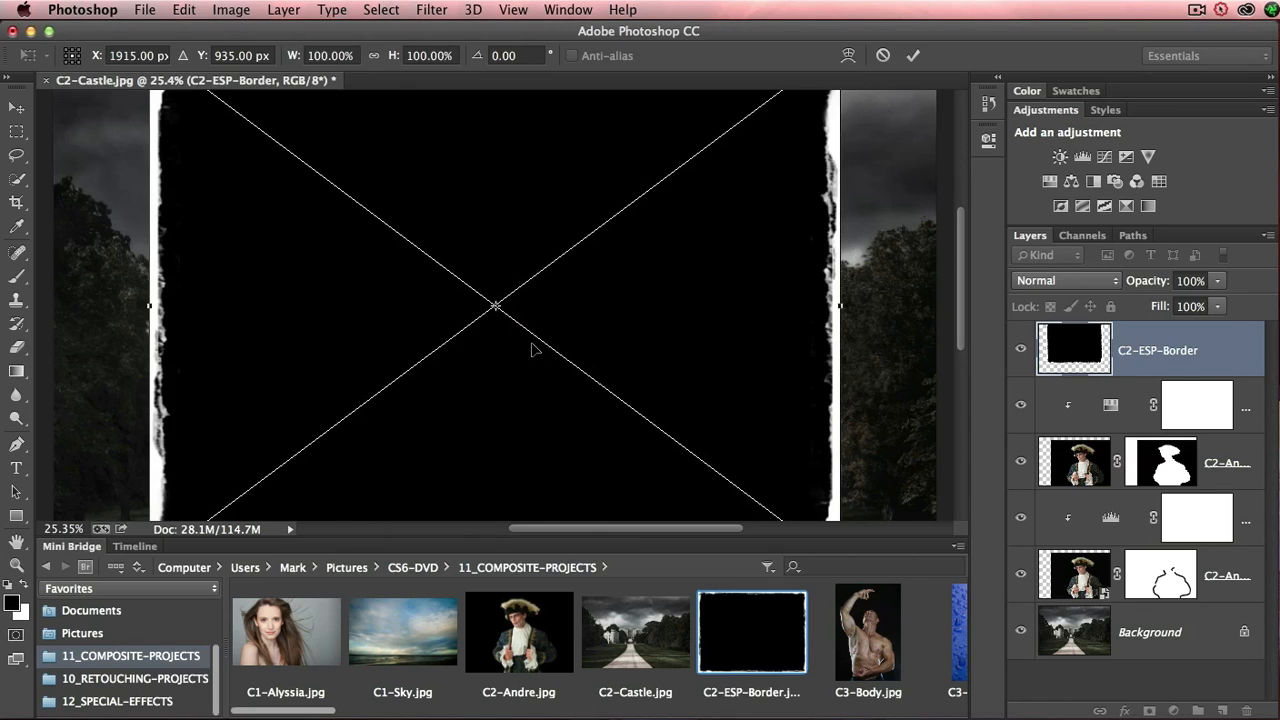
{"action": "left_click", "coordinate": [72, 547]}
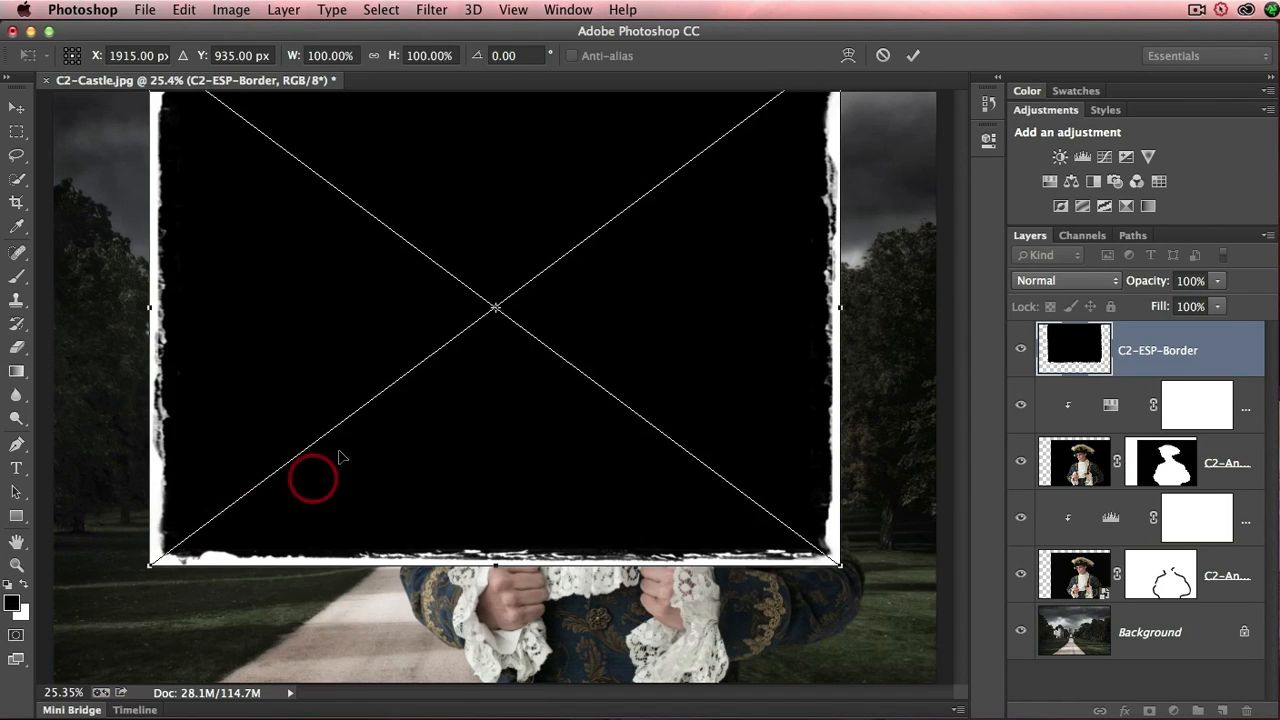
- Stretch the placed border to fill the canvas at 127.67% width and 113.96% height, and set its blend mode to Screen
{"action": "left_click_drag", "start_coordinate": [473, 224], "coordinate": [384, 262]}
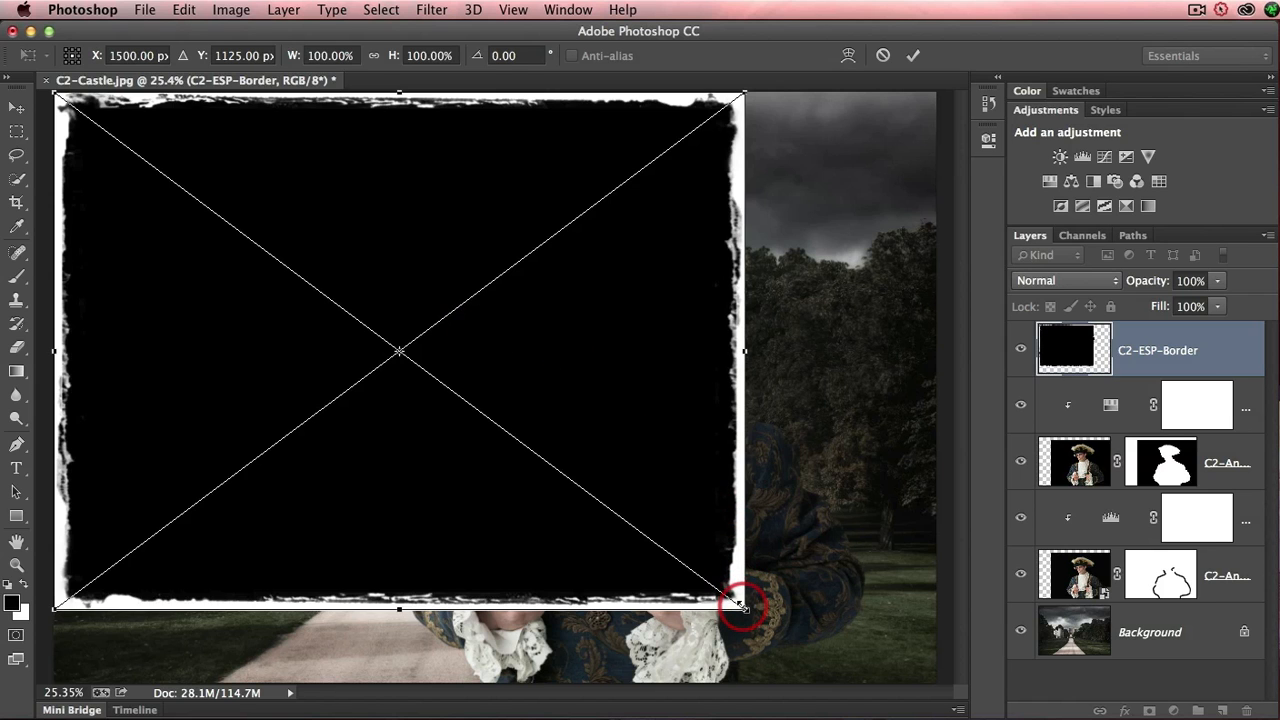
{"action": "left_click_drag", "start_coordinate": [742, 604], "coordinate": [930, 676]}
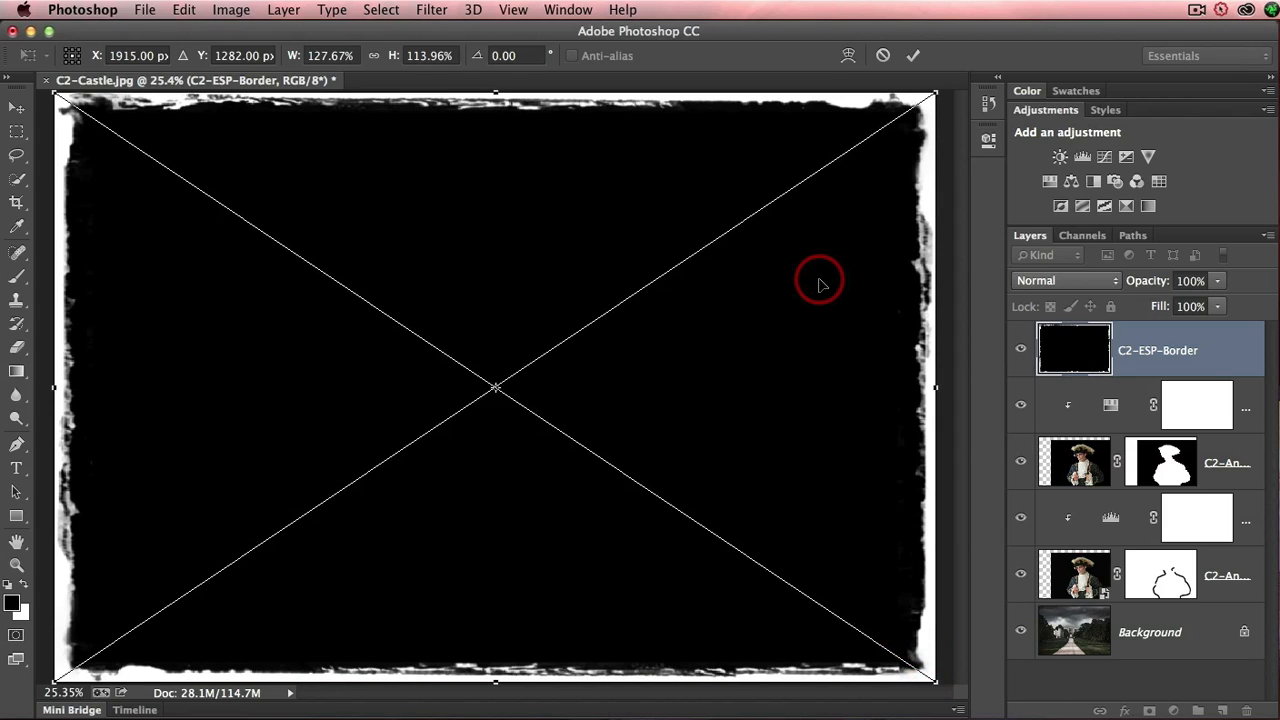
{"action": "key", "text": "b"}
{"action": "left_click", "coordinate": [911, 57]}
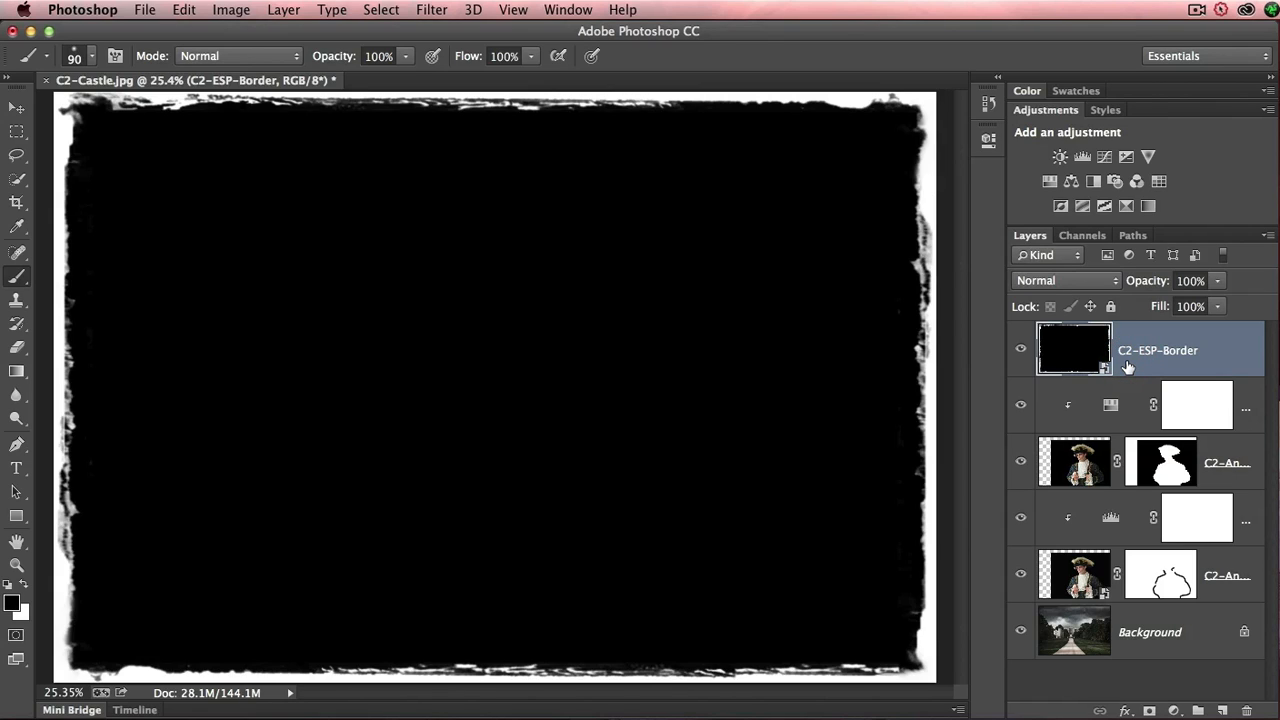
{"action": "left_click", "coordinate": [1113, 283]}
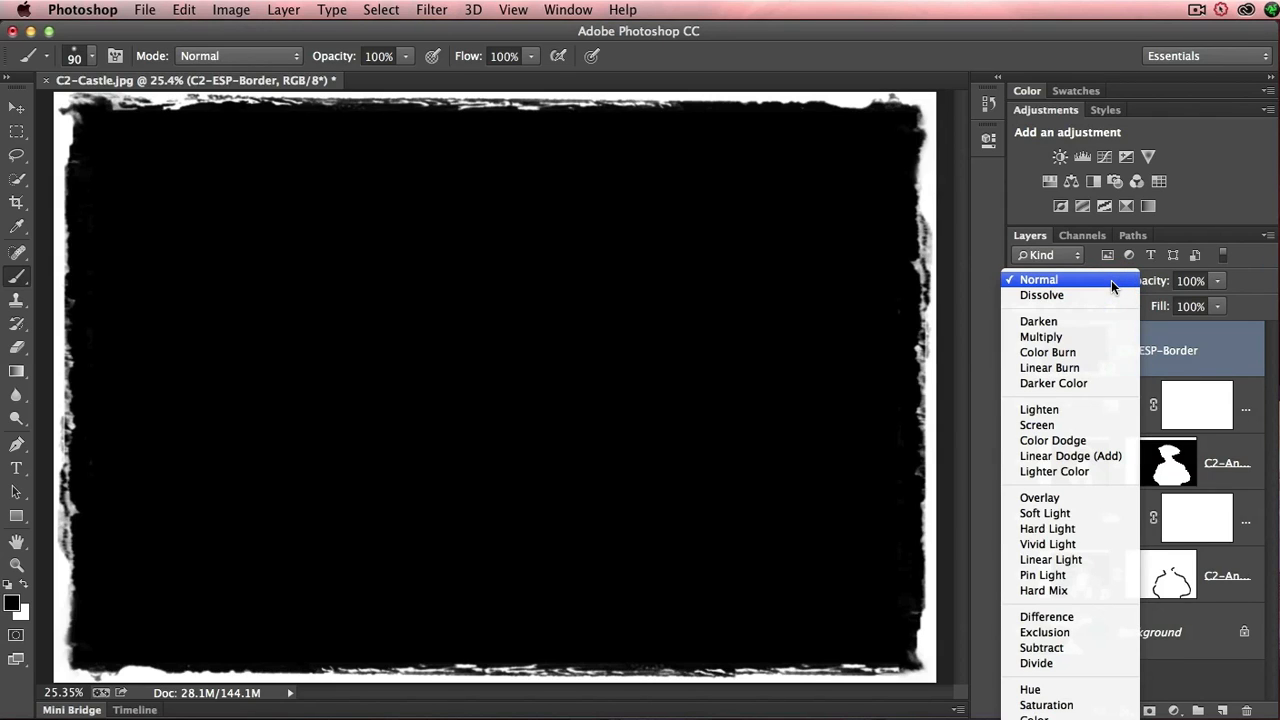
{"action": "left_click", "coordinate": [1045, 425]}
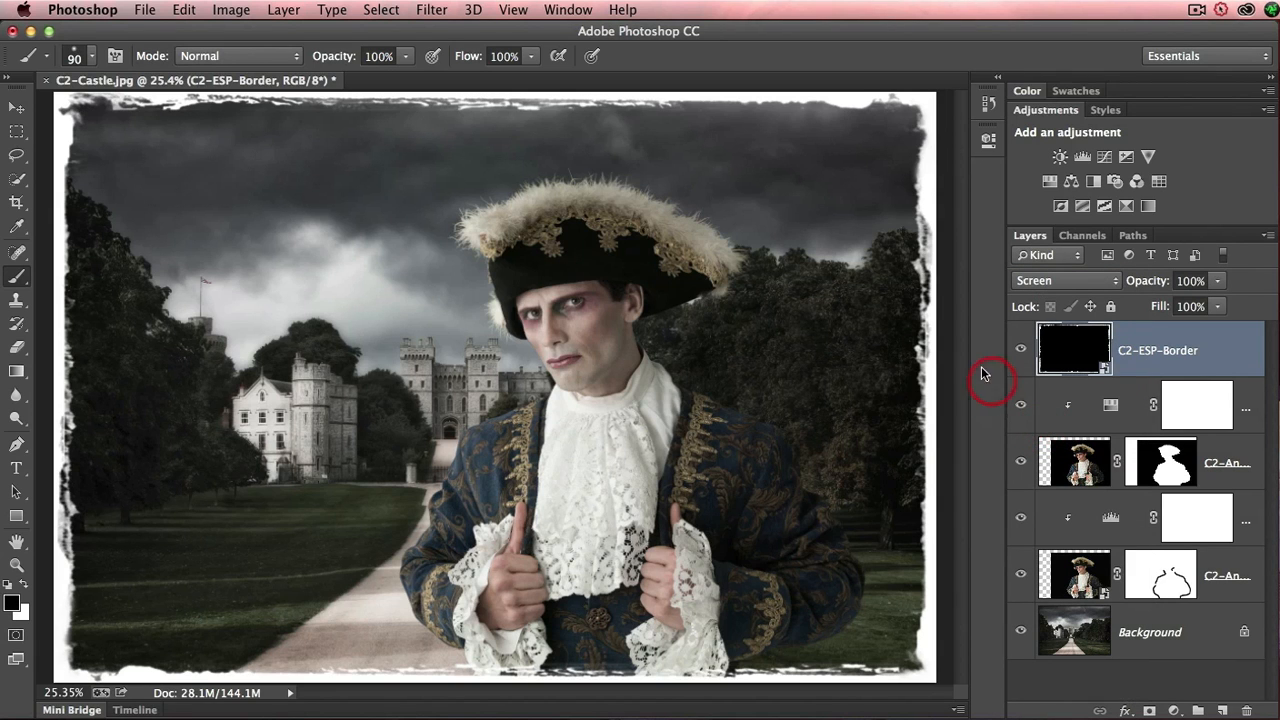